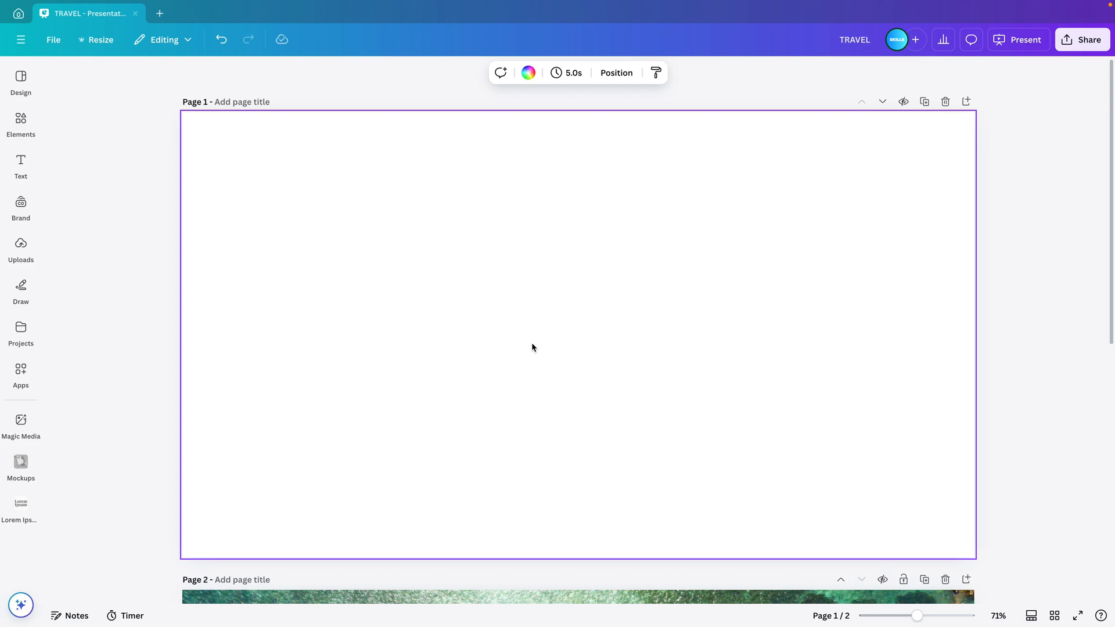
- Add a square shape to page 1, enlarge it to cover the whole page and fill it with red from the Red palette
key(r)
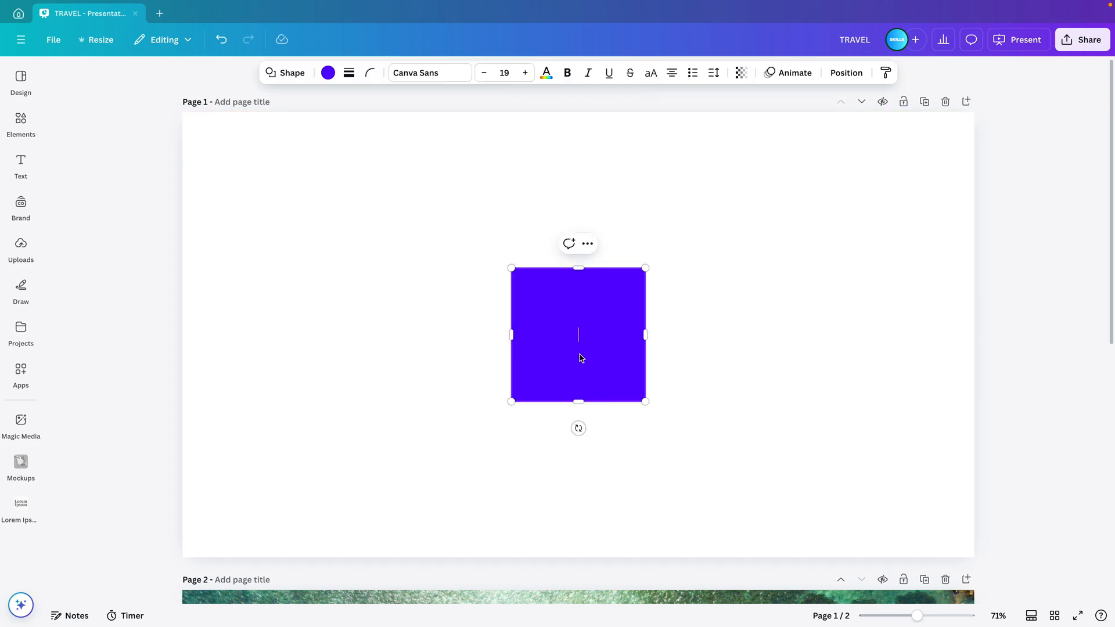
drag(617, 373, 974, 557)
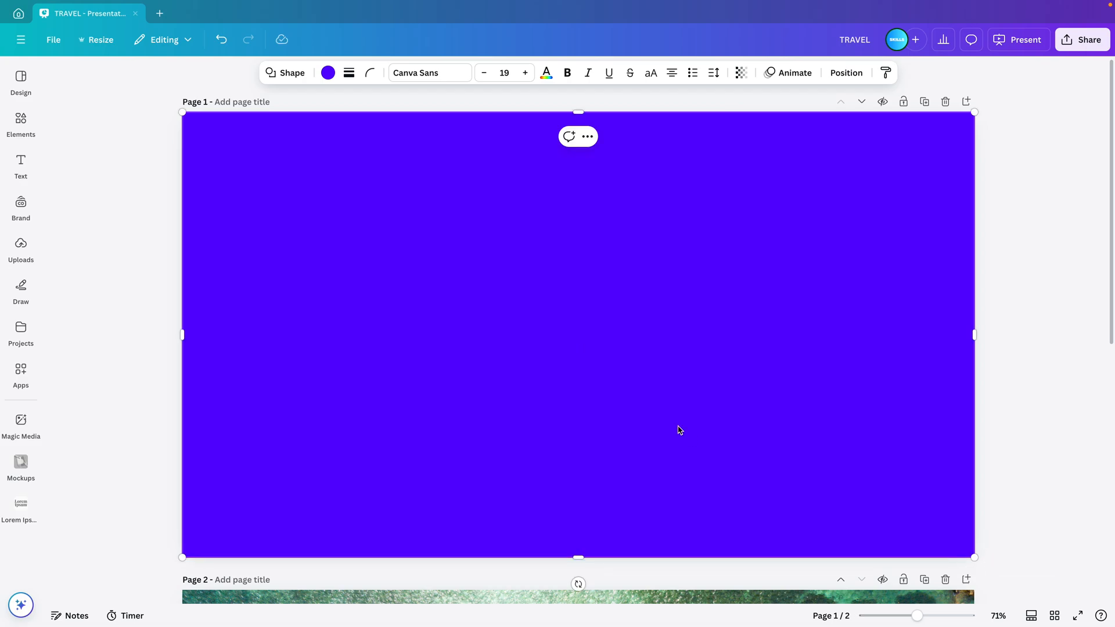
click(328, 73)
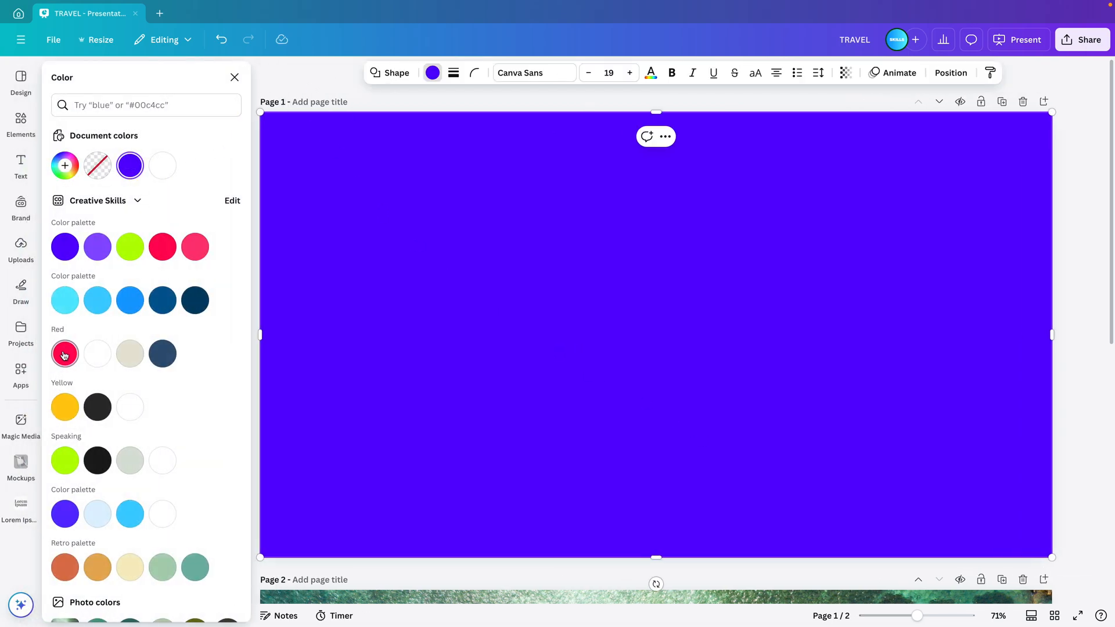
click(65, 355)
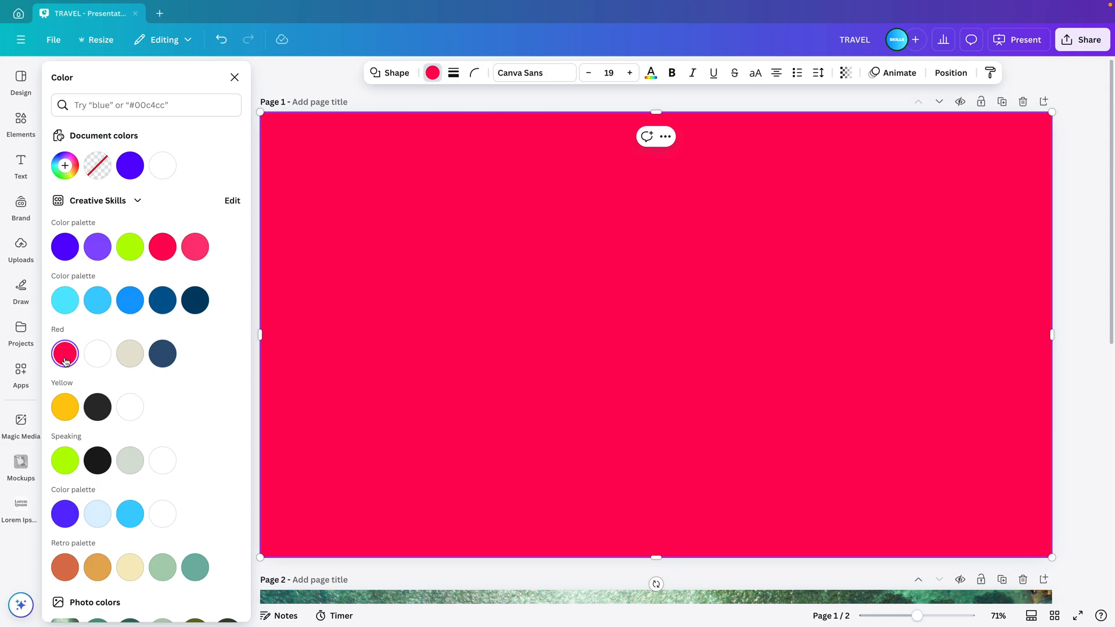
- Search the elements for "airplane top view" and add the first airplane graphic to page 1
click(22, 123)
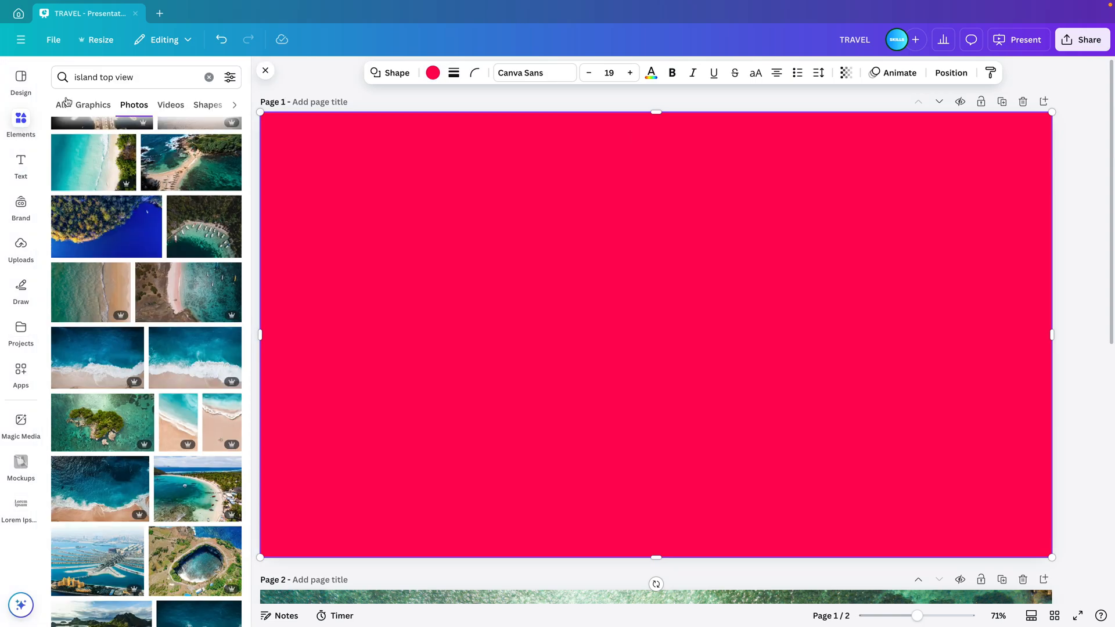
click(131, 77)
text(airpl)
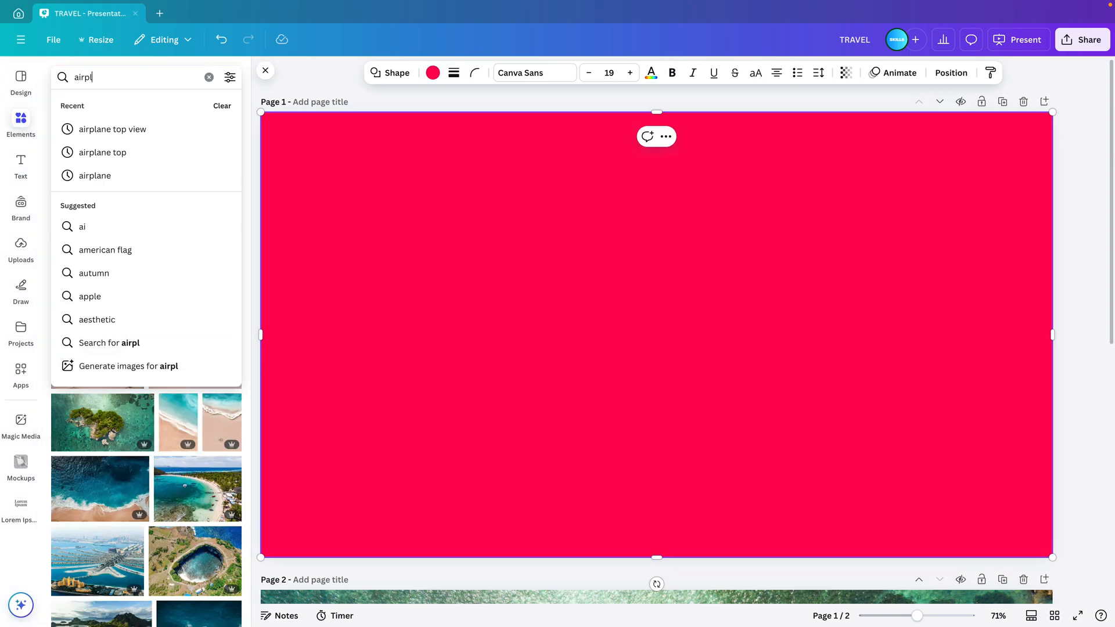
text(ane top view)
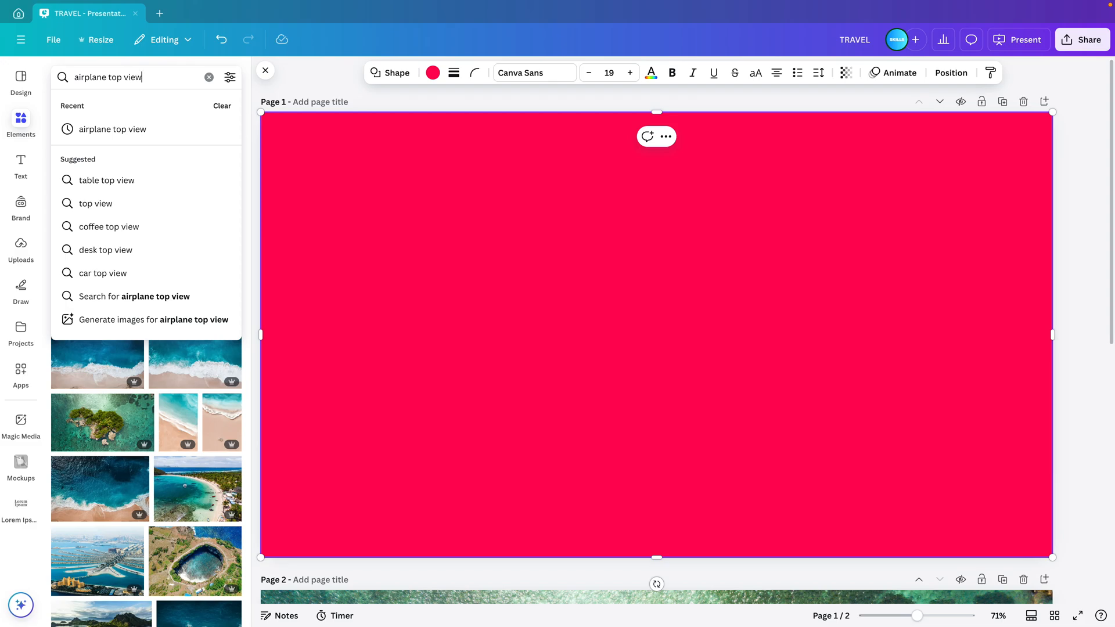
key(Return)
click(92, 106)
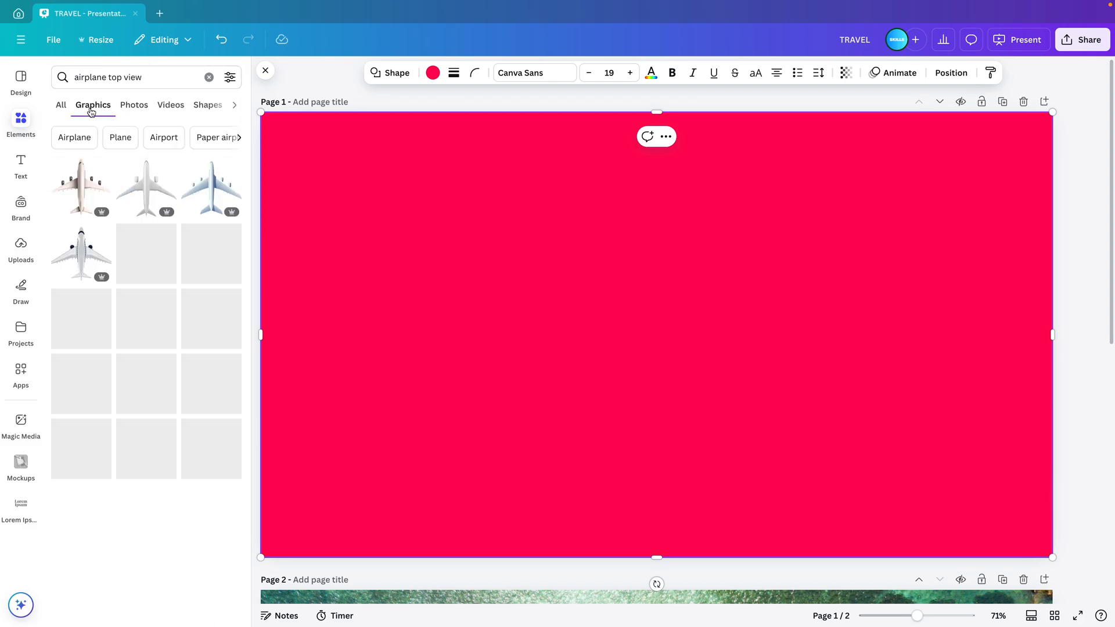
click(81, 185)
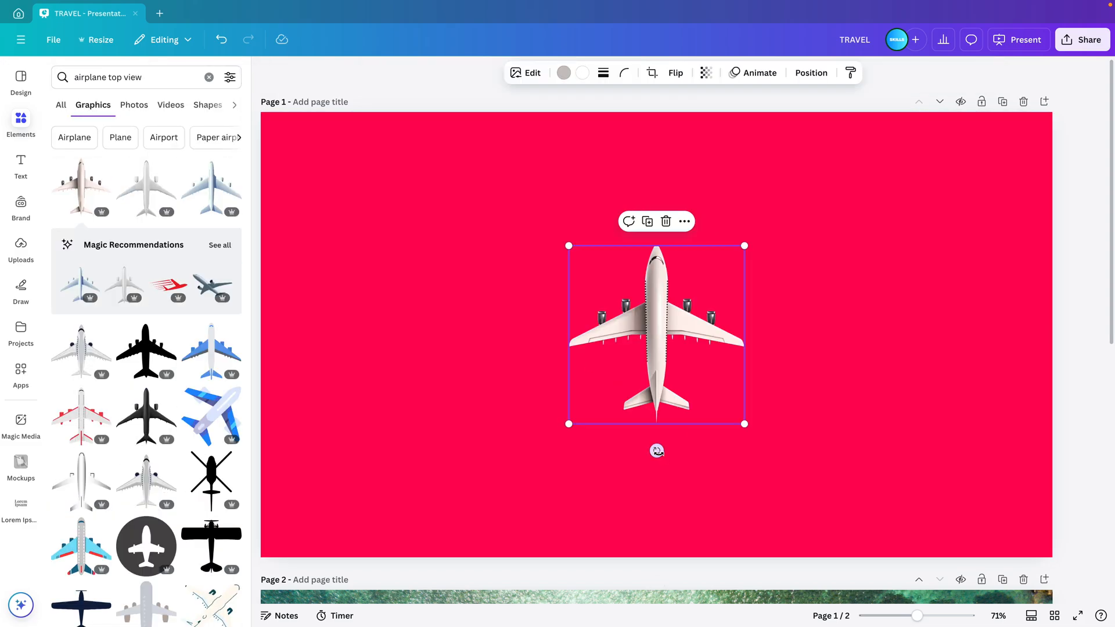
- Rotate the airplane 90° so its nose points right, enlarge it to about 887 by 899 px and move it right of centre
drag(656, 453, 516, 335)
drag(747, 422, 841, 516)
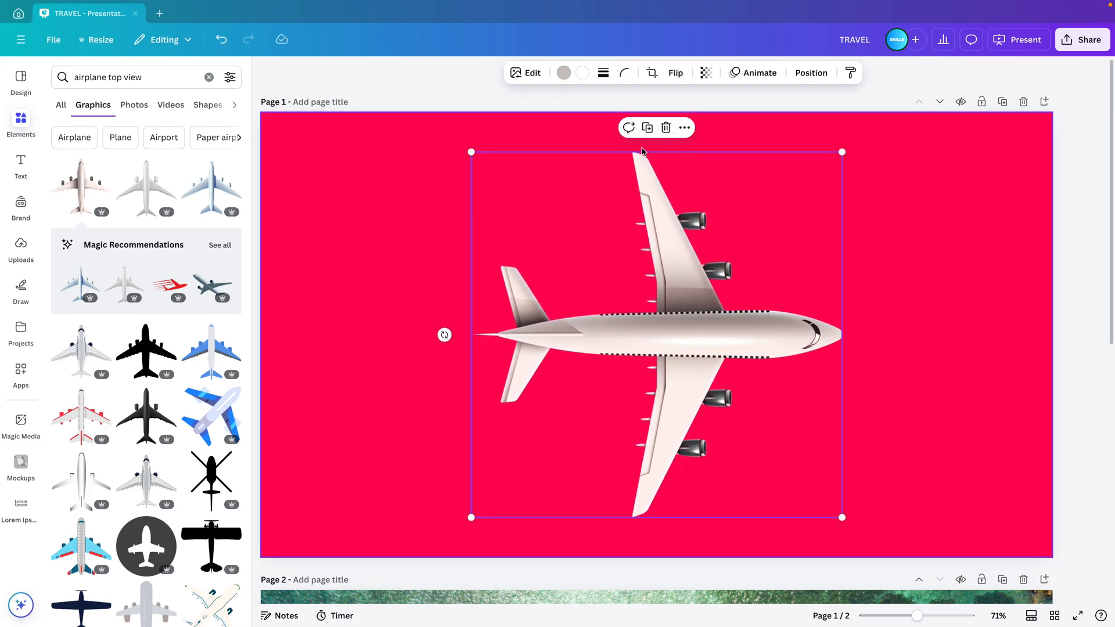
click(923, 445)
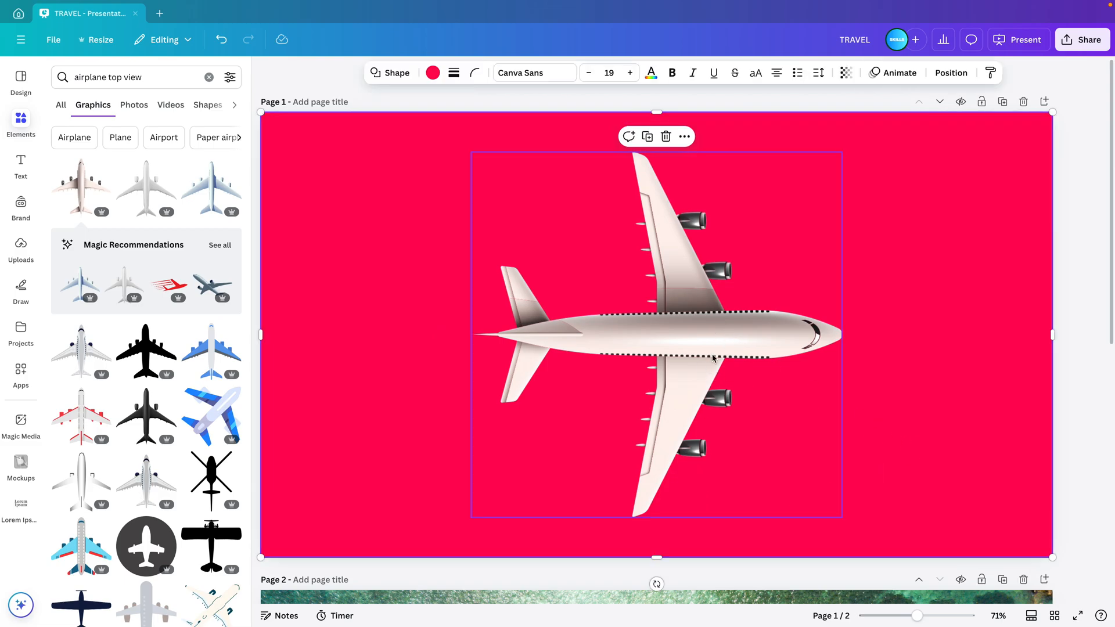
drag(712, 359, 810, 356)
- Slide the red rectangle left until its right edge lies behind the airplane's wings, and align the airplane's wingtips with that edge
click(1017, 405)
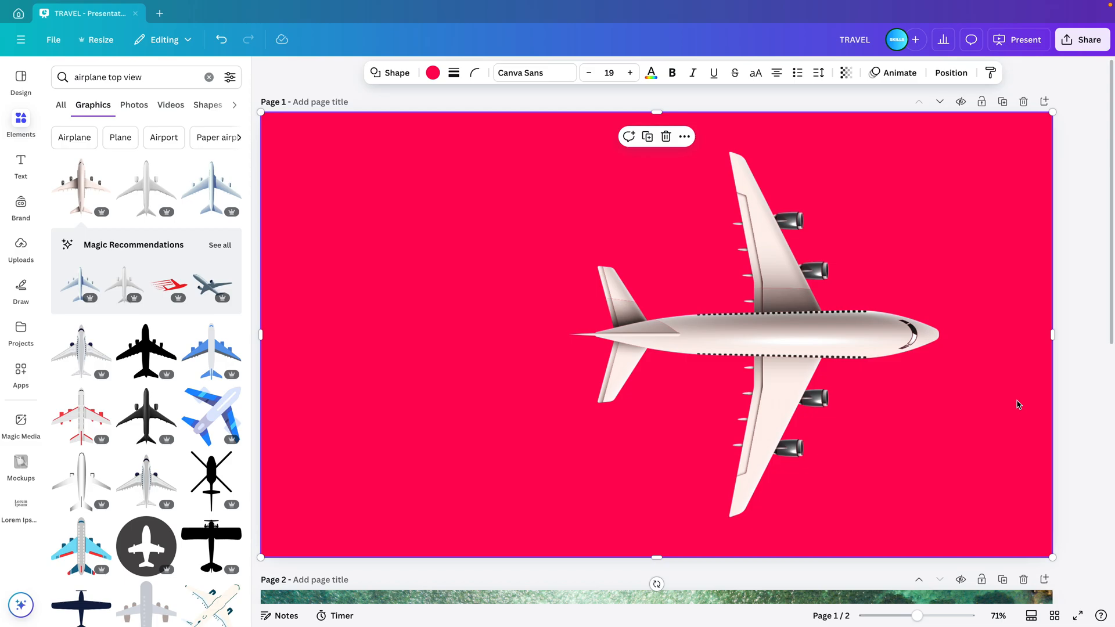
drag(1027, 426, 705, 431)
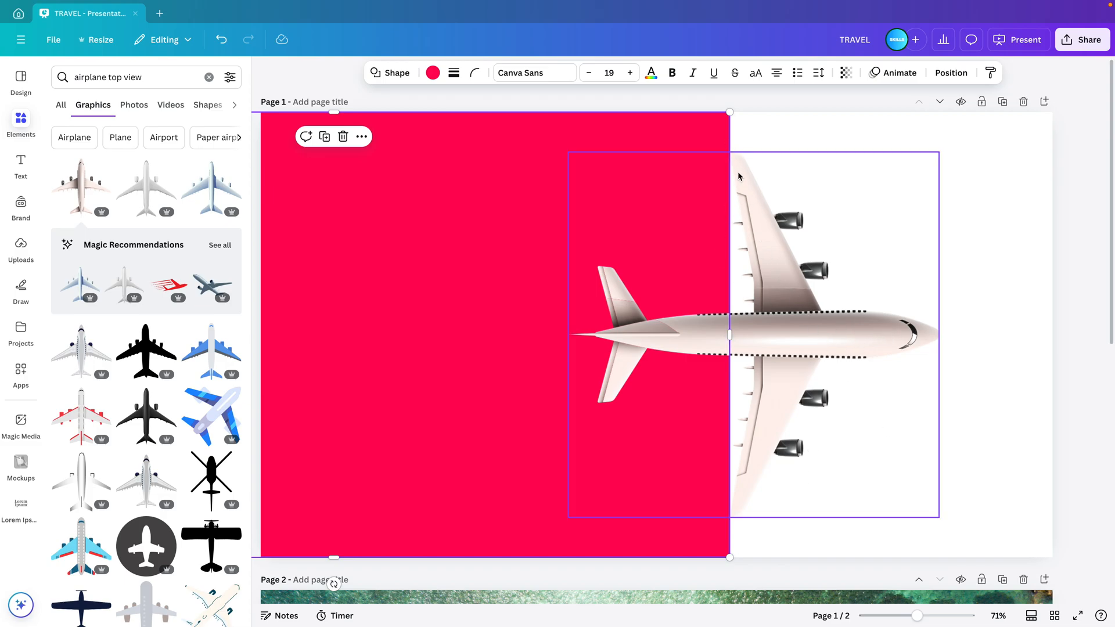
drag(861, 357, 827, 347)
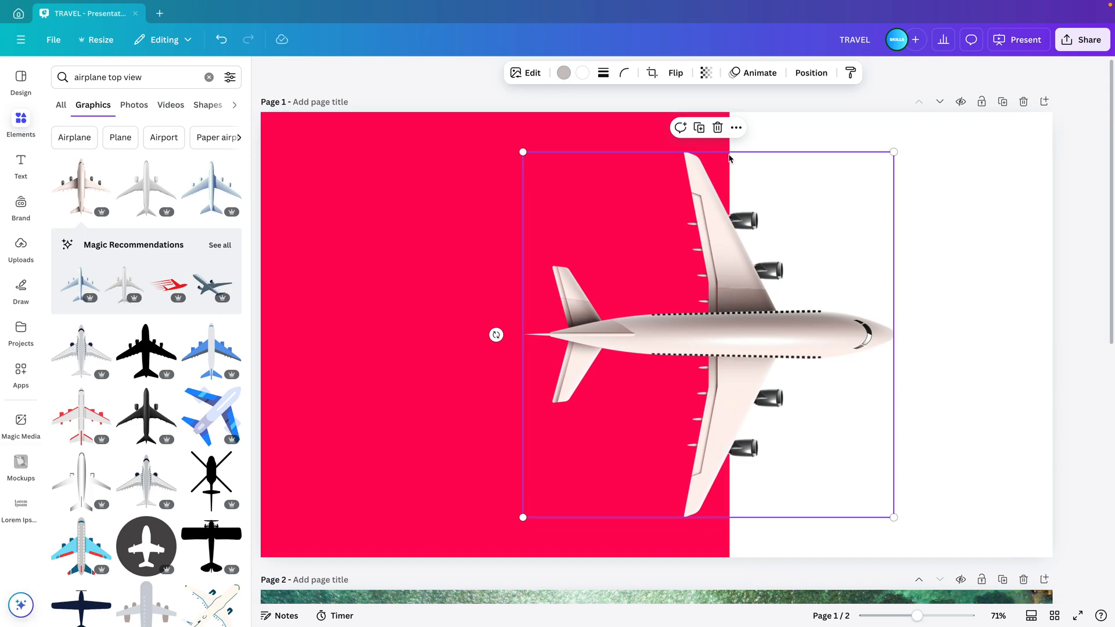
drag(726, 324, 772, 323)
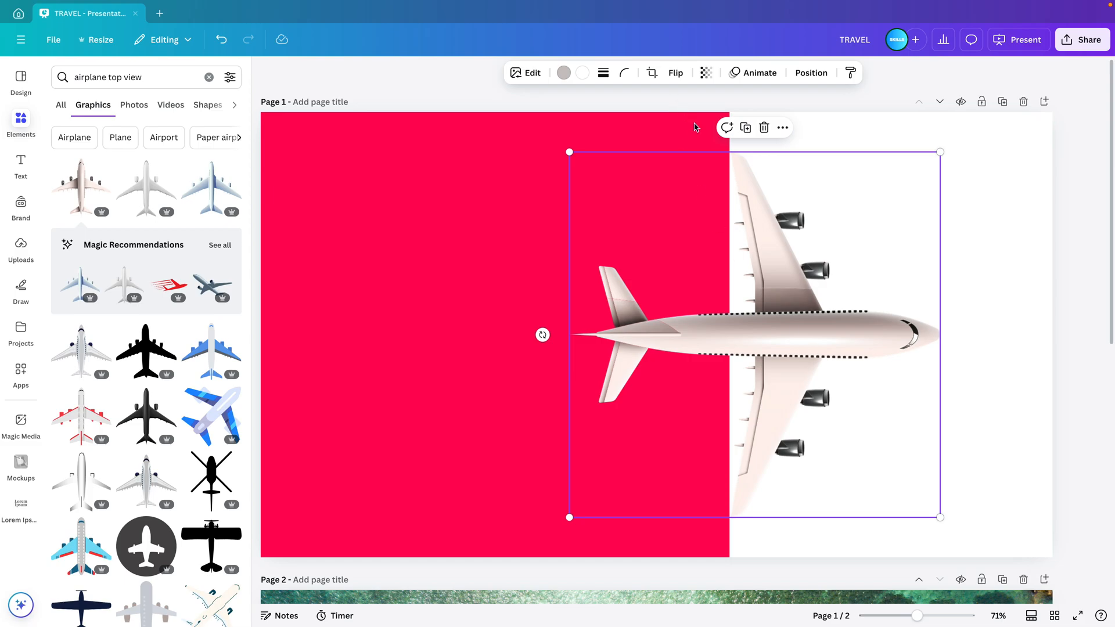
- Search the elements for "triangle" and add the upward-pointing triangle shape to page 1
click(209, 78)
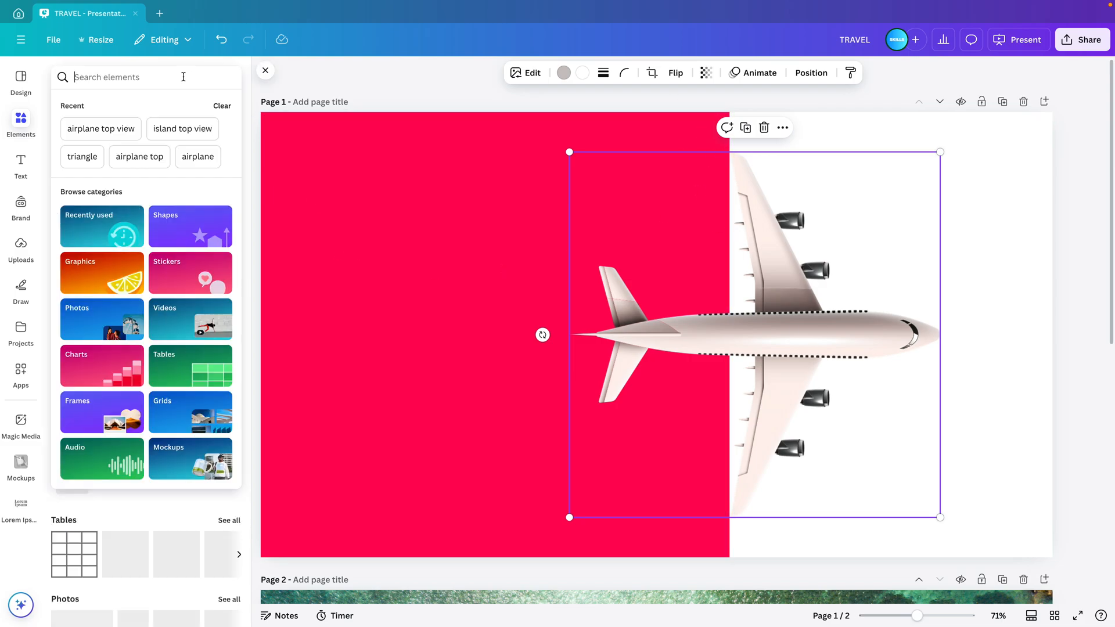
text(trialgn)
key(BackSpace)
key(BackSpace)
key(BackSpace)
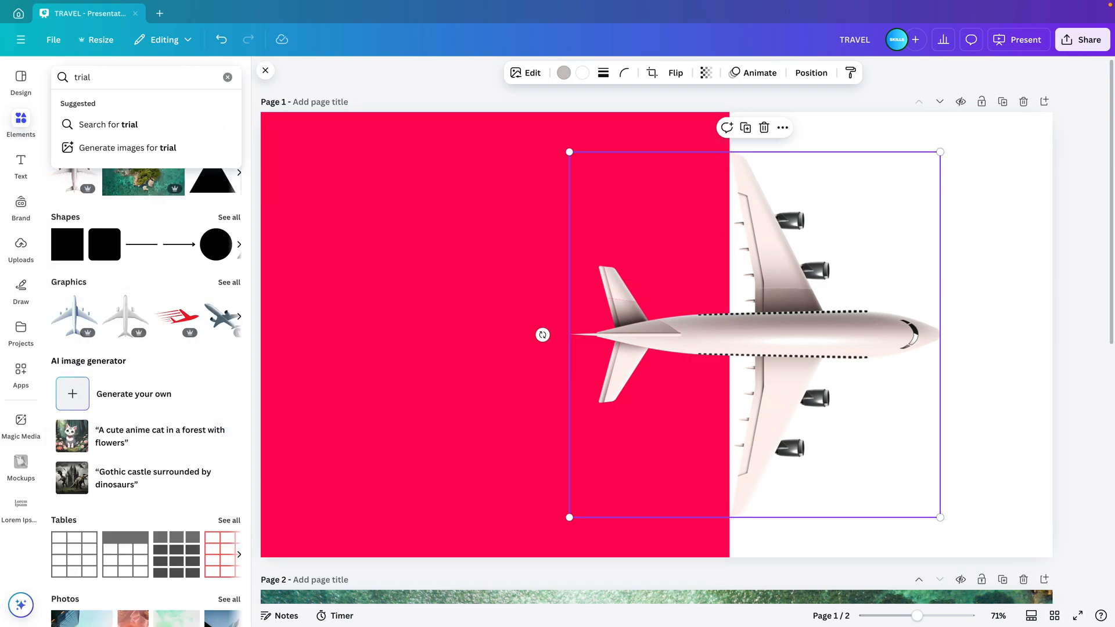
text(ngle)
key(Return)
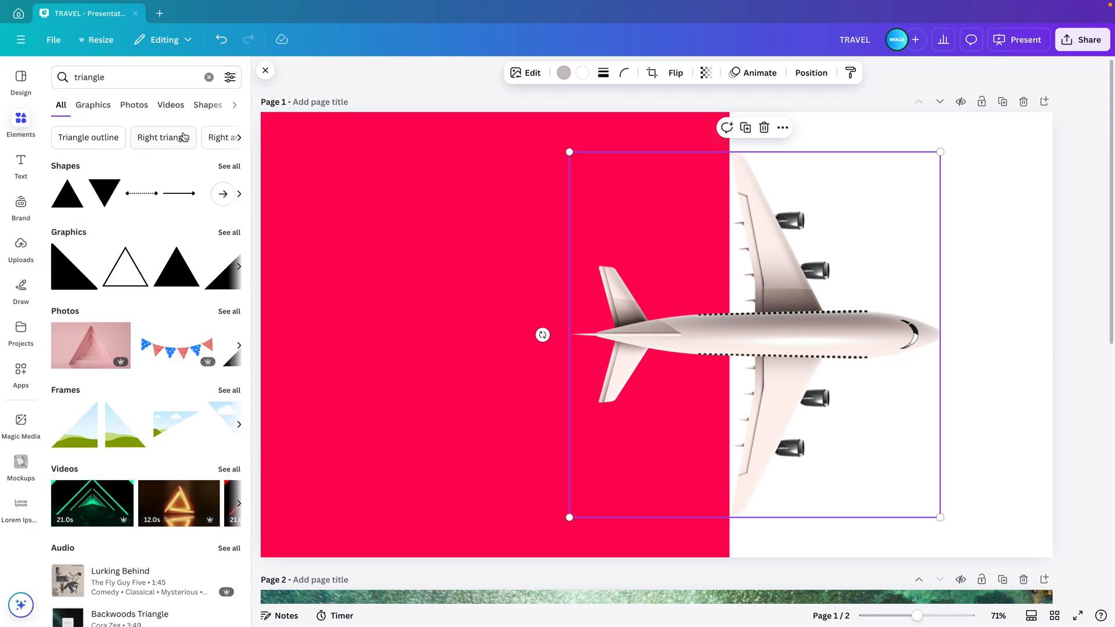
click(202, 107)
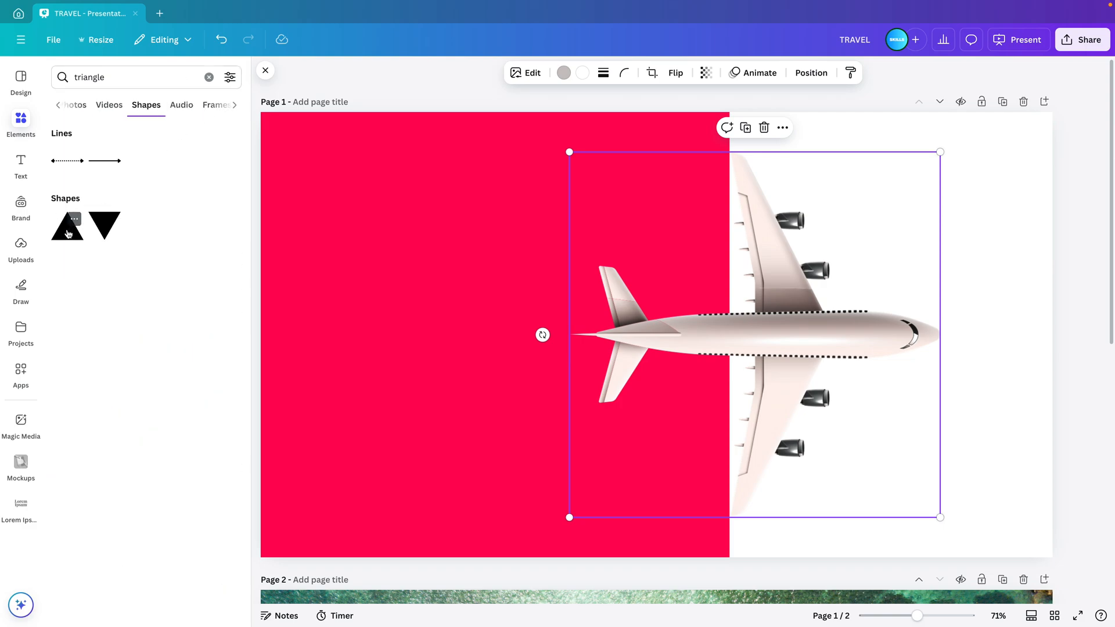
click(68, 233)
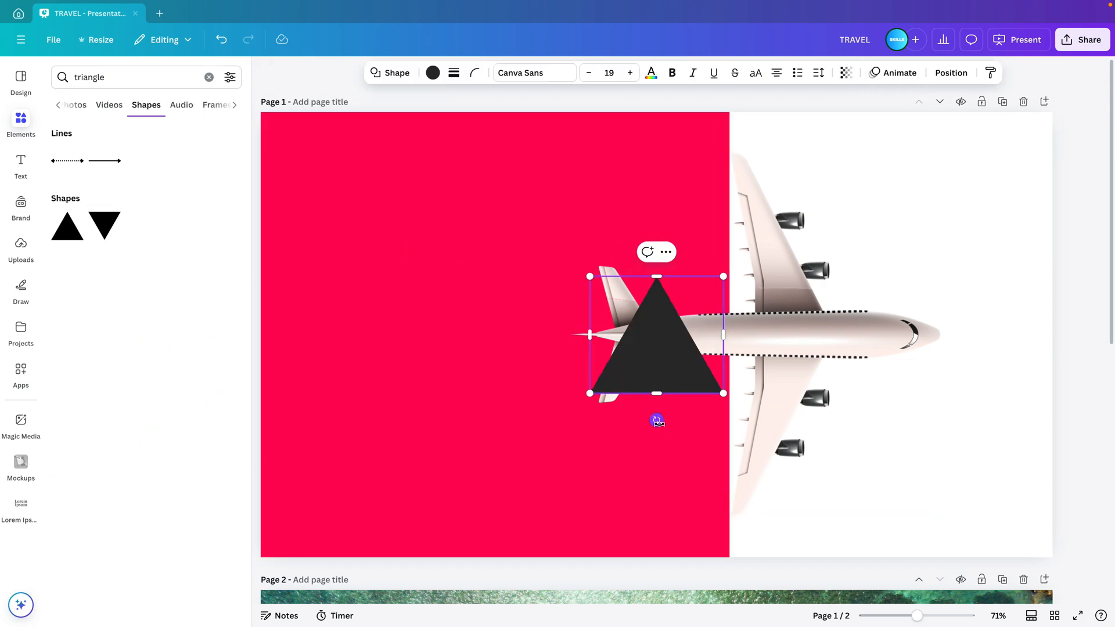
- Rotate the triangle 90° so it points right and stretch it to the full height of the page
drag(656, 421, 522, 335)
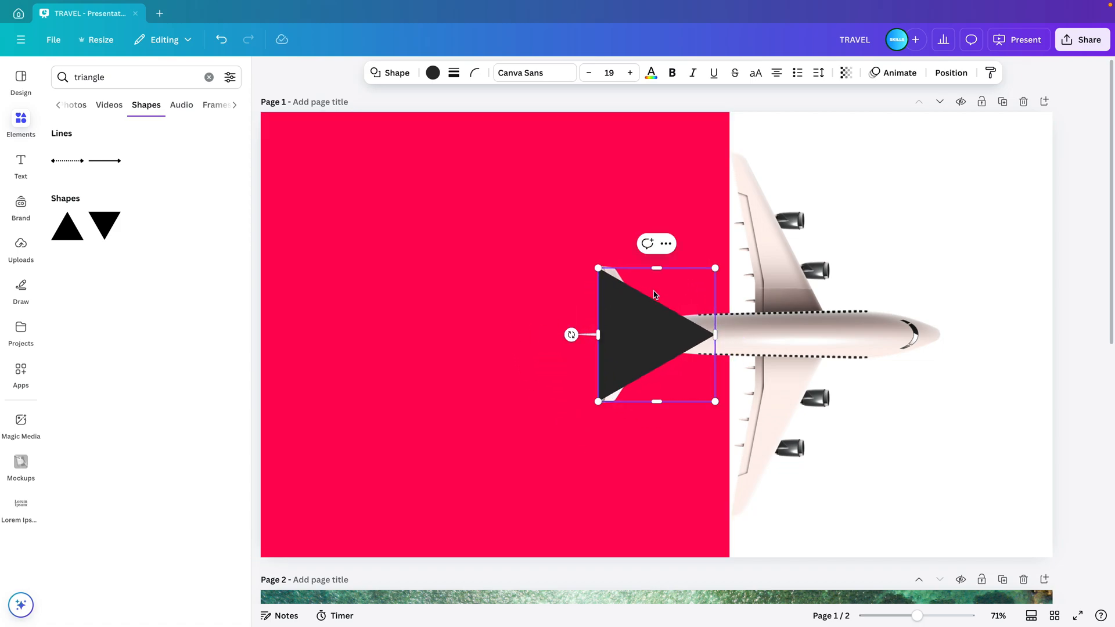
drag(656, 267, 656, 111)
drag(658, 417, 656, 558)
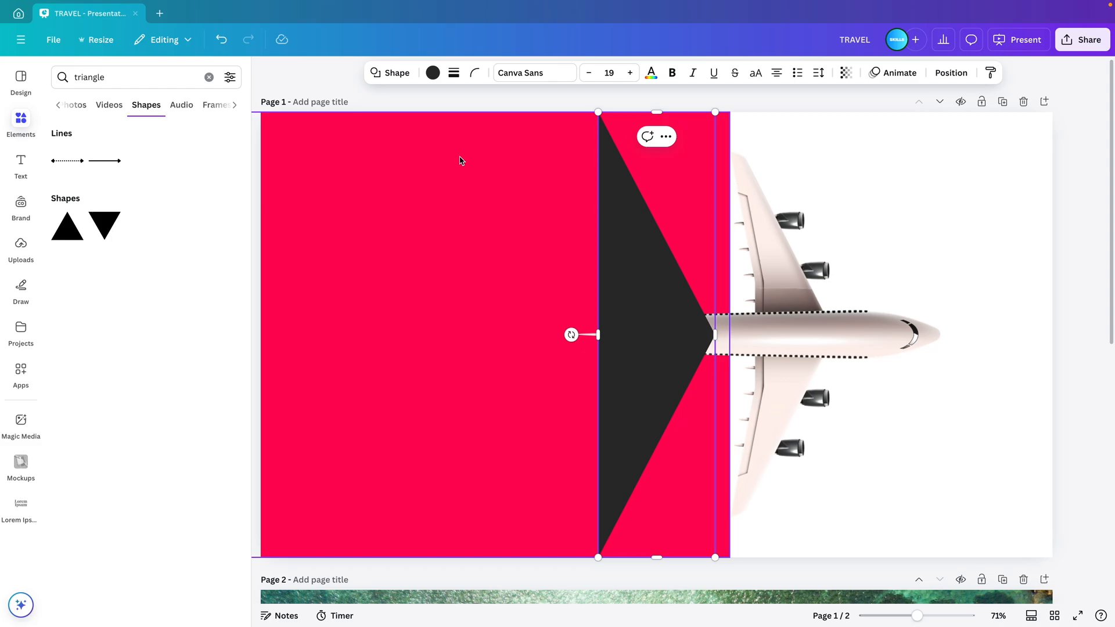
- Fill the triangle with the same red and place it flush against the red rectangle's right edge
click(432, 72)
click(65, 353)
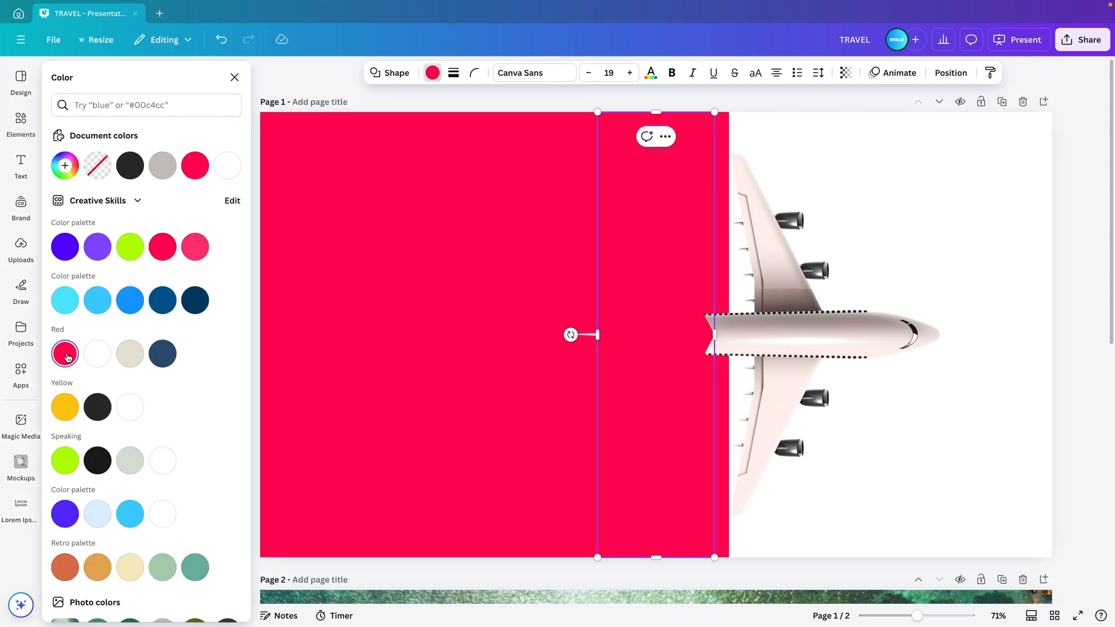
drag(678, 359, 811, 348)
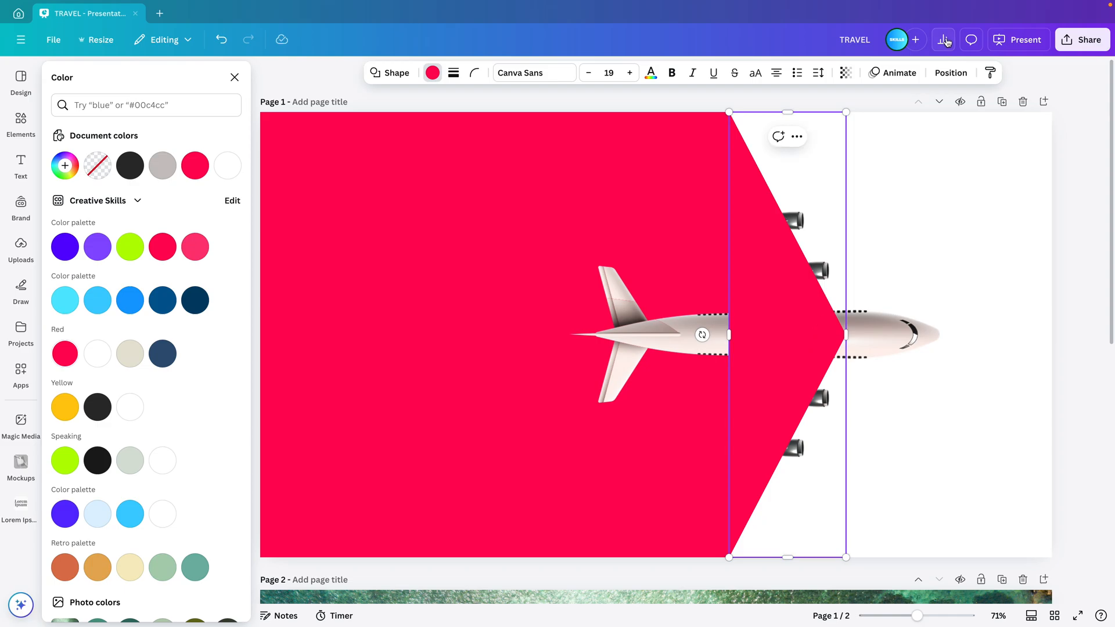
- Send the red triangle to the back, narrow it to about 216 px, and shift the airplane right so its wings cover the slanted edges
click(952, 73)
click(209, 164)
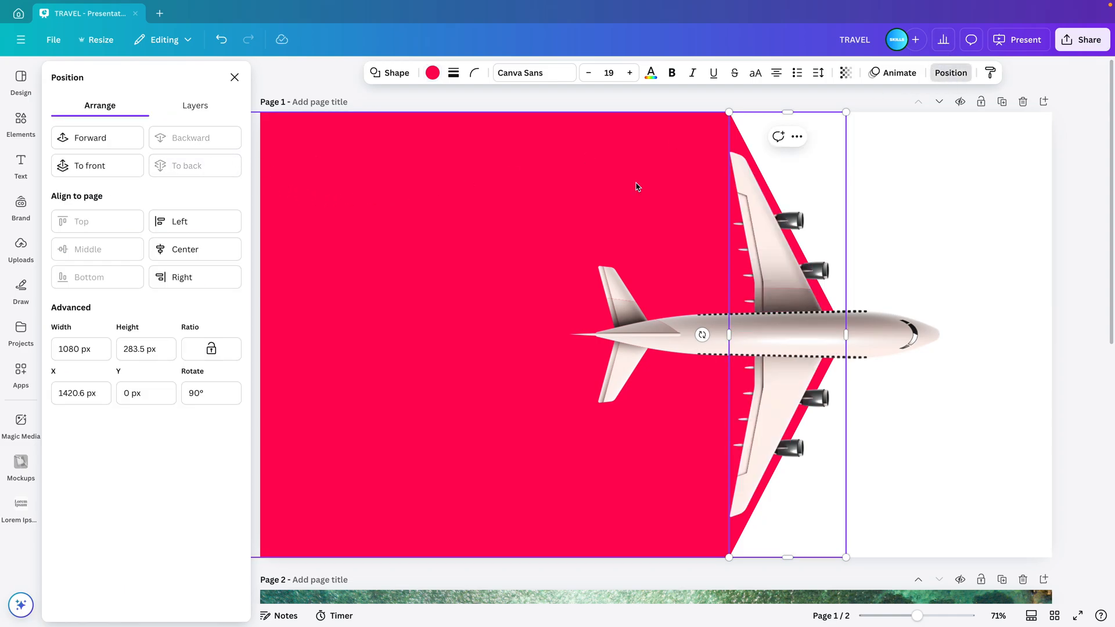
drag(851, 336, 876, 332)
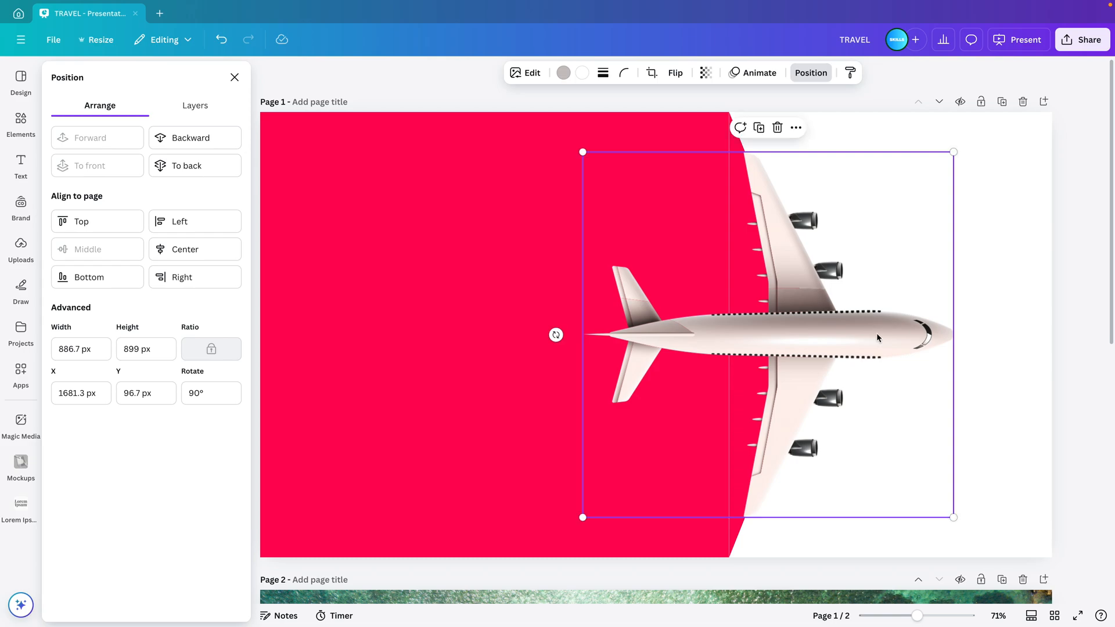
click(987, 509)
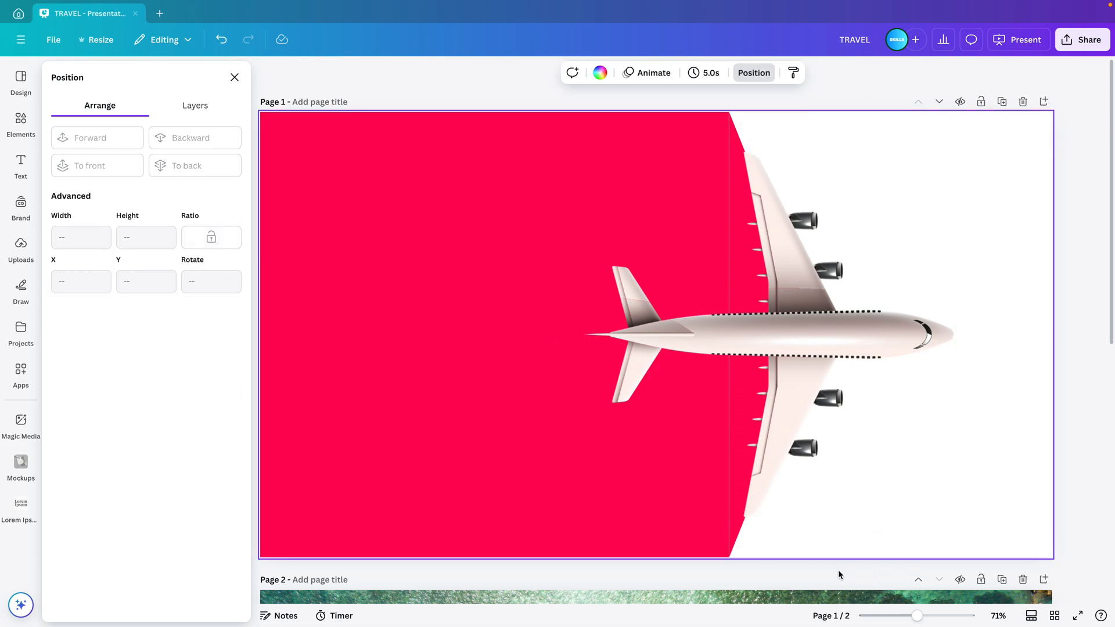
- Nudge the triangle left to X 1352 px to close the thin gap between it and the red rectangle
scroll(737, 546, up, 5)
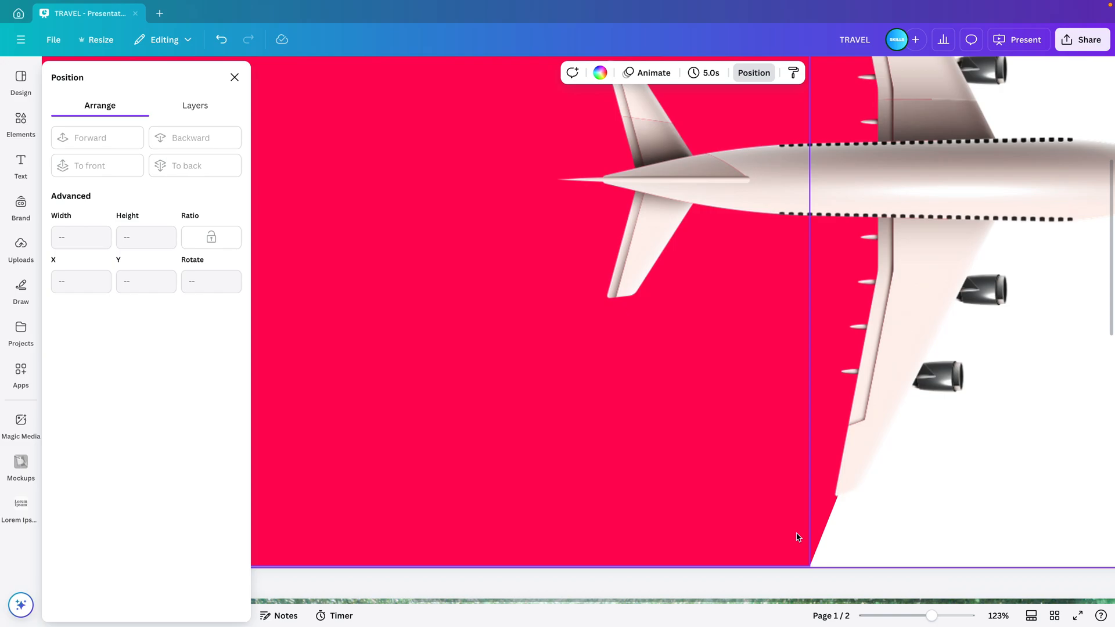
click(820, 546)
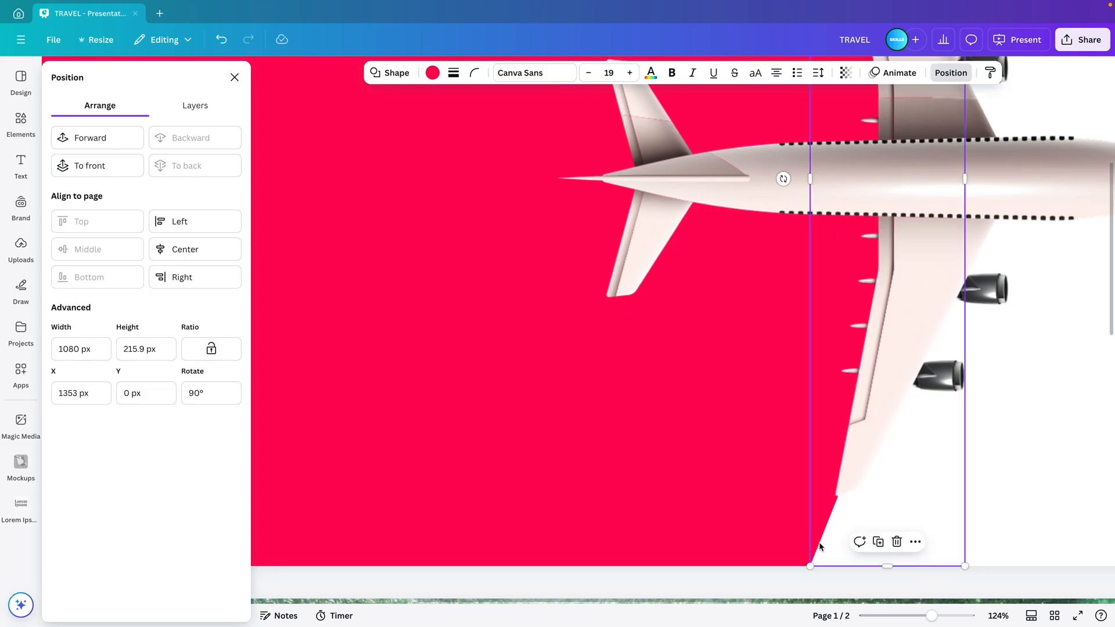
key(Left)
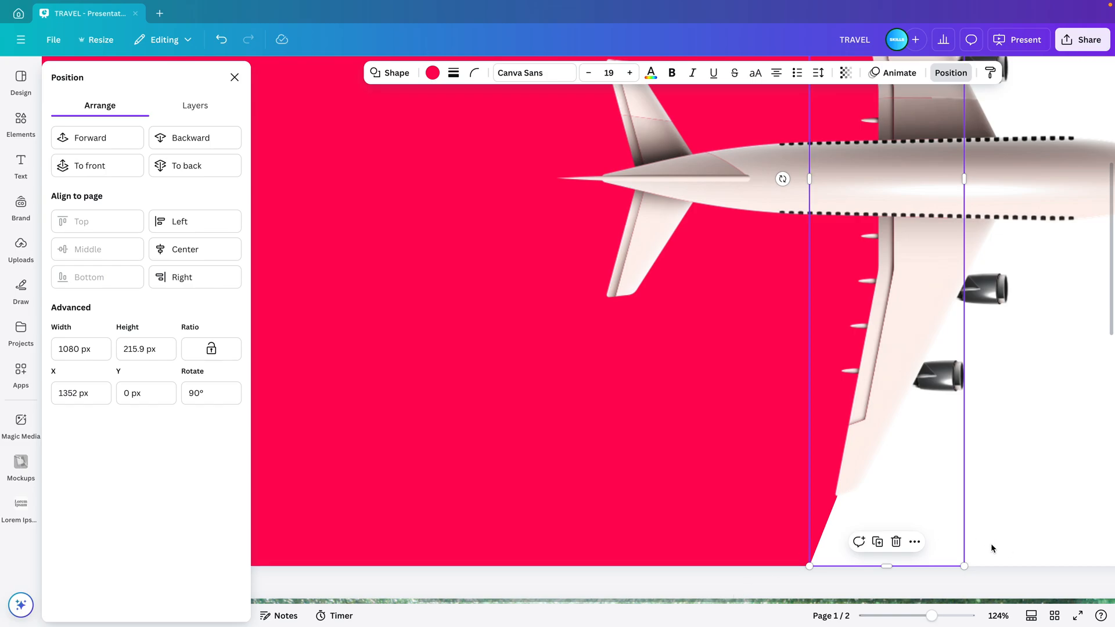
click(1034, 549)
- Fine-tune the airplane's horizontal position so the rear edges of its wings line up with the red shape's outline
scroll(1034, 549, down, 5)
drag(789, 411, 787, 410)
click(984, 463)
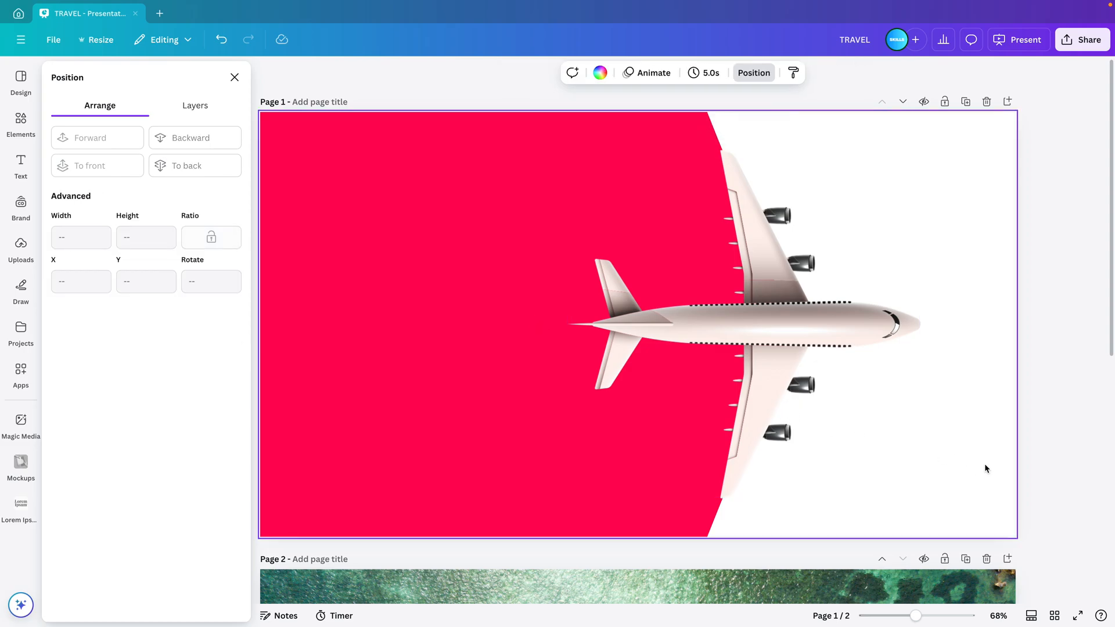
click(957, 427)
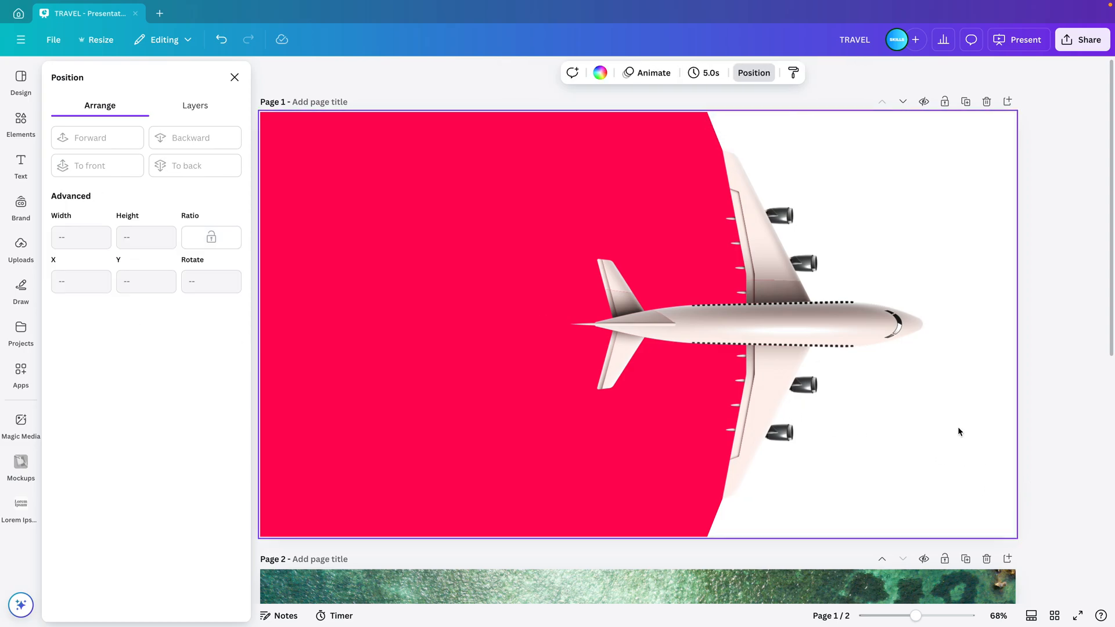
- Select the rectangle, triangle and airplane together and slide them right until the airplane's nose extends past the page edge
drag(977, 475, 606, 283)
scroll(714, 368, down, 5)
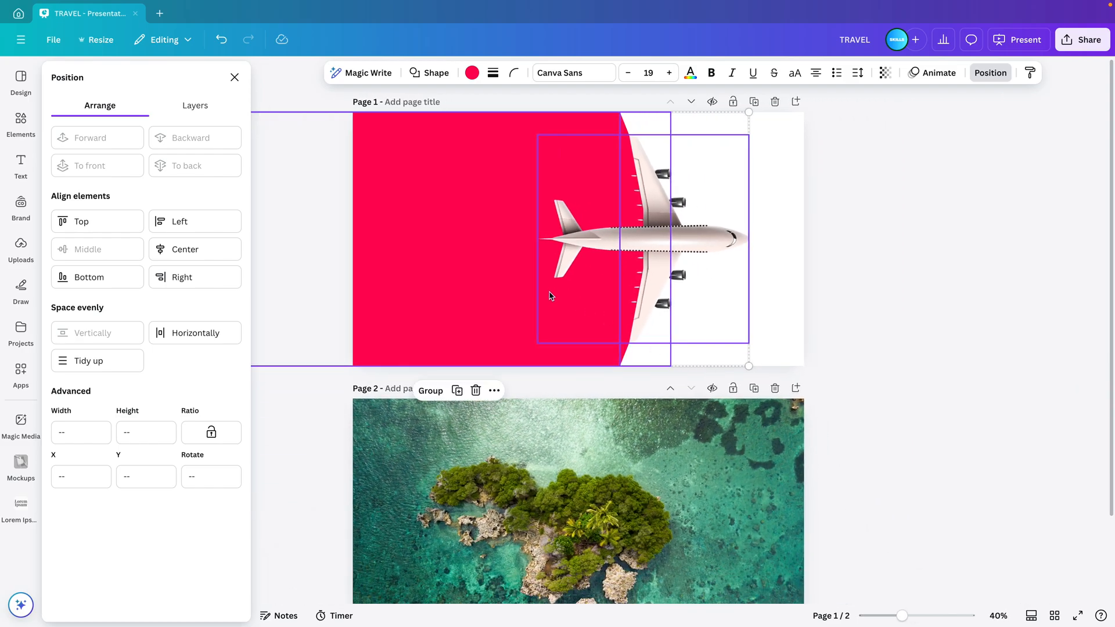
drag(596, 296, 785, 288)
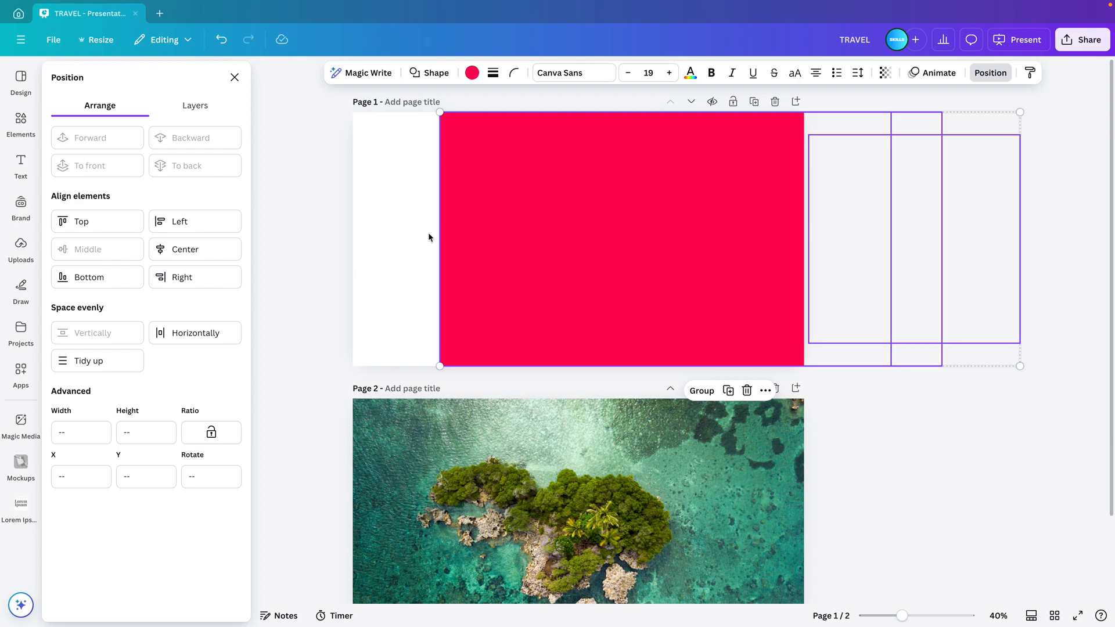
drag(653, 304, 521, 319)
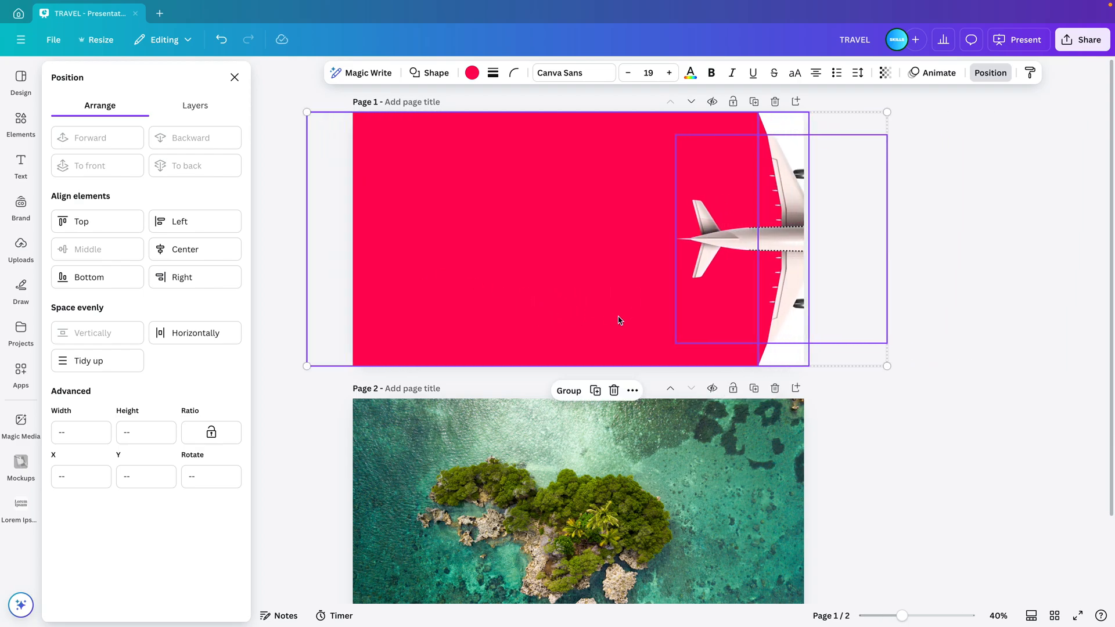
- Stretch the red rectangle's left edge farther outward so it extends well past the left side of page 1
drag(620, 319, 589, 319)
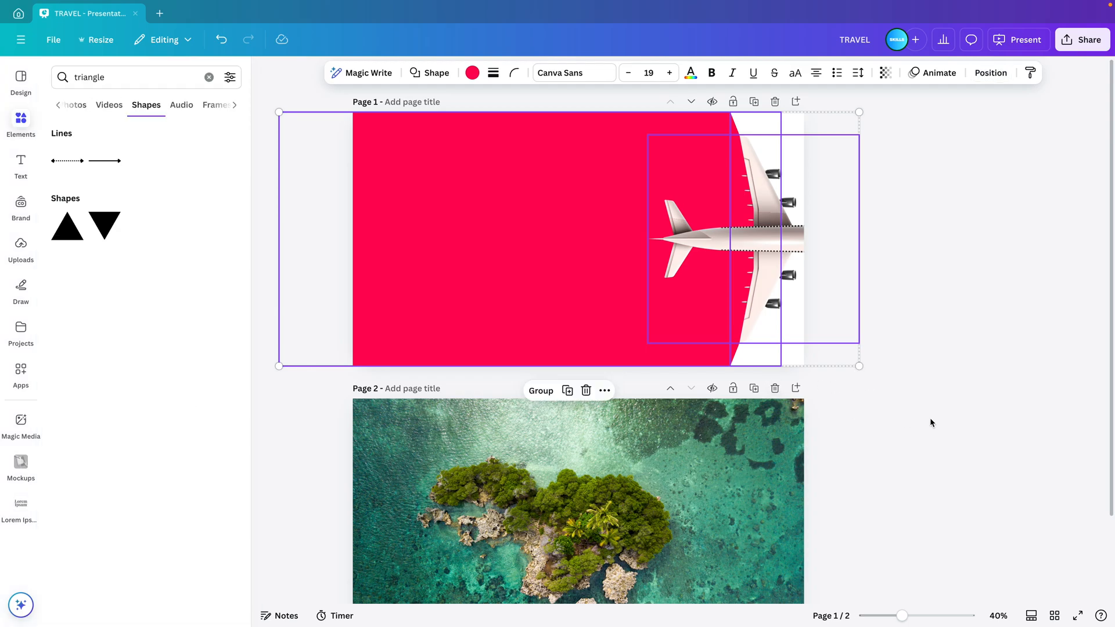
click(433, 298)
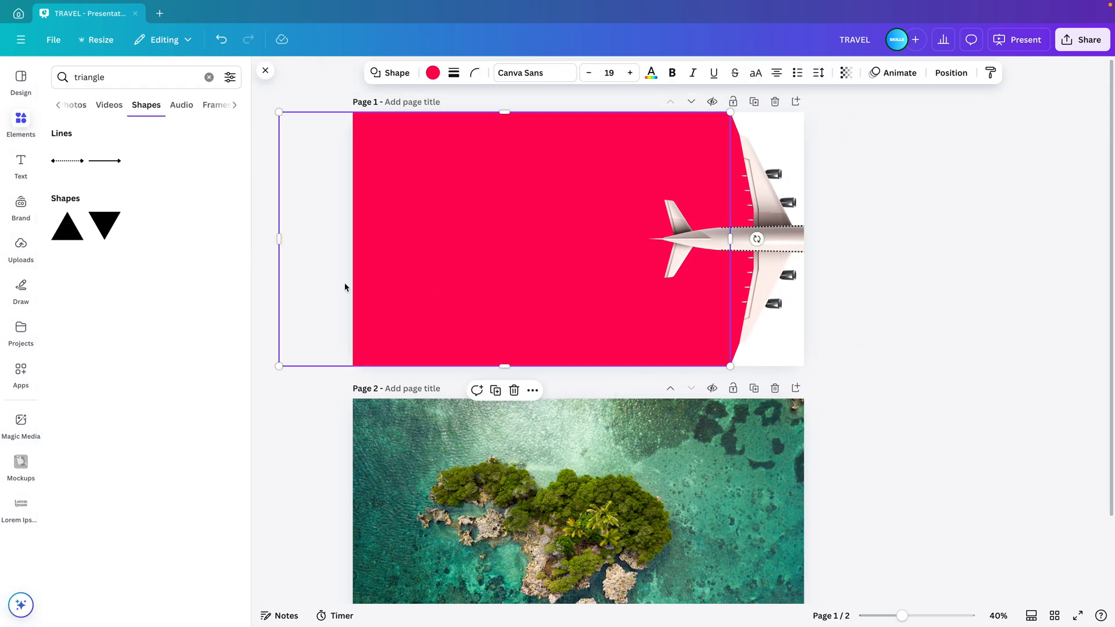
click(265, 71)
drag(278, 239, 203, 243)
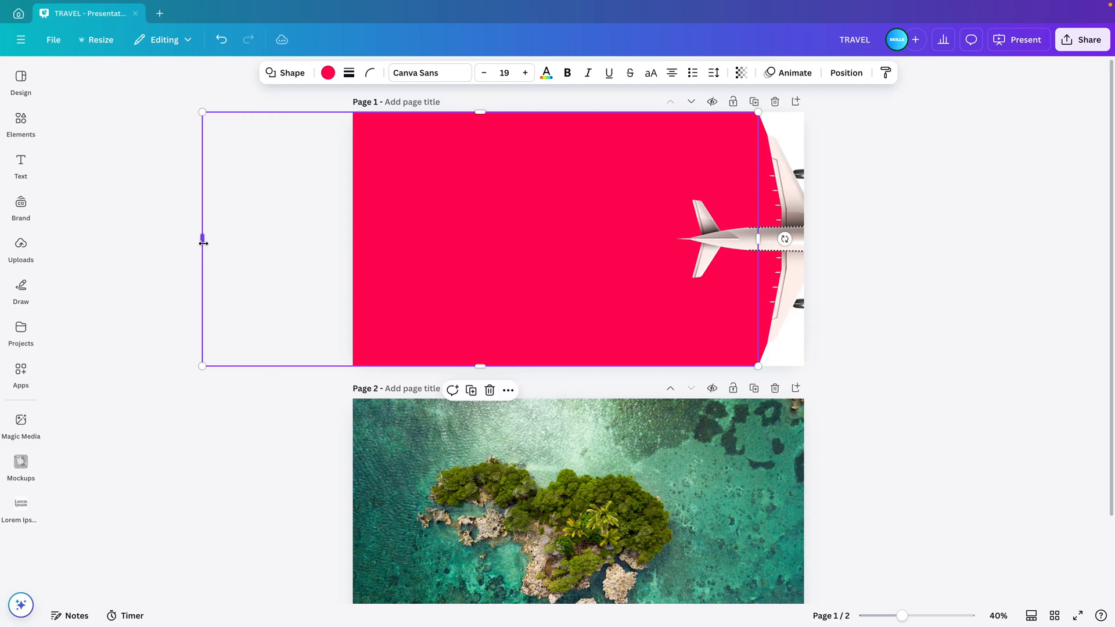
- Group the rectangle, triangle and airplane, and slide the group right until solid red covers page 1
drag(885, 345, 625, 215)
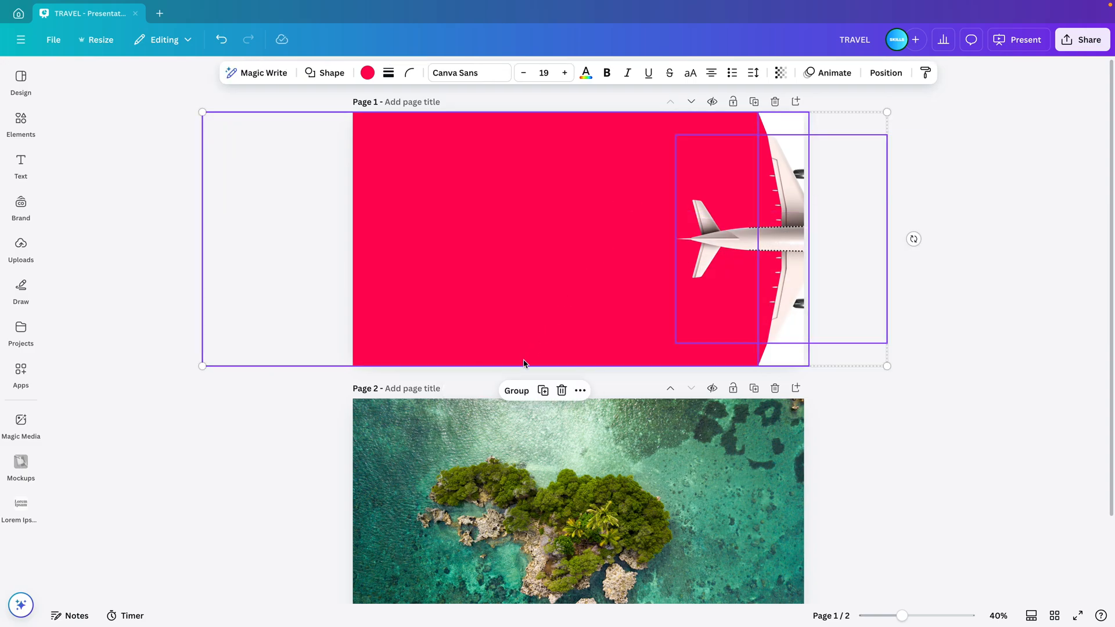
click(516, 390)
drag(623, 308, 756, 267)
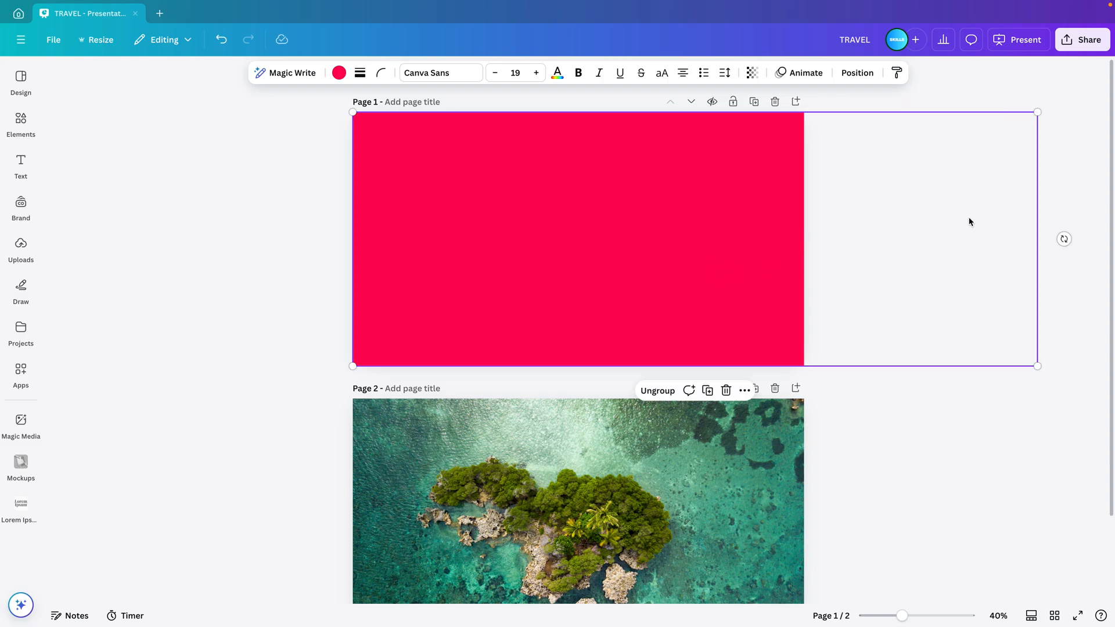
click(934, 379)
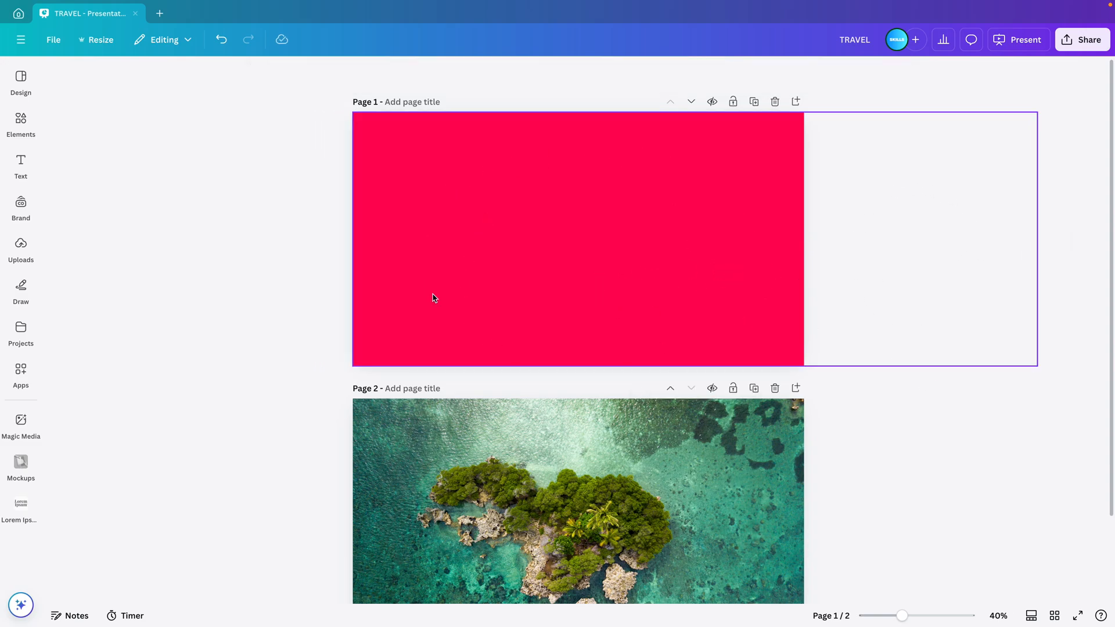
- Test the slide by moving the group left until the whole airplane is on page 1, and return it to cover the page
scroll(674, 290, up, 3)
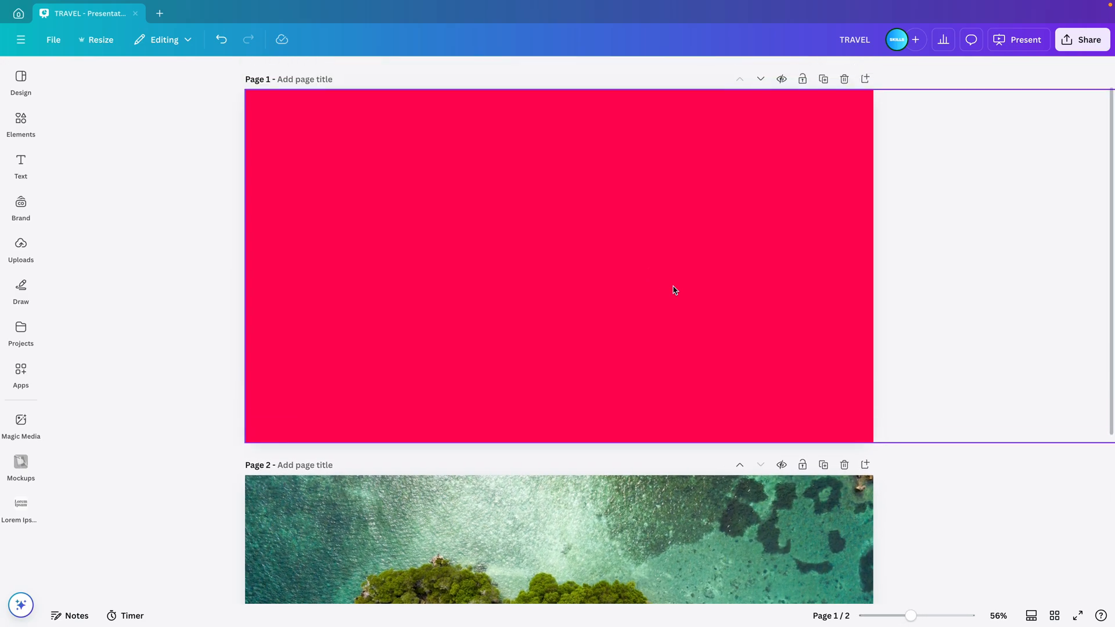
click(740, 289)
drag(740, 289, 456, 317)
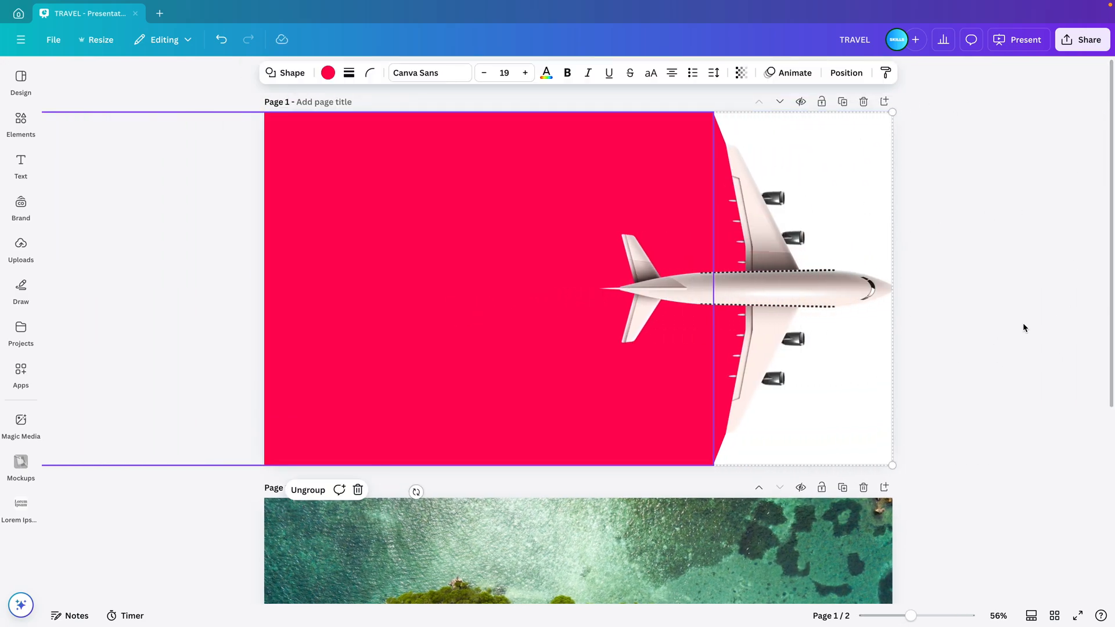
drag(505, 356, 827, 357)
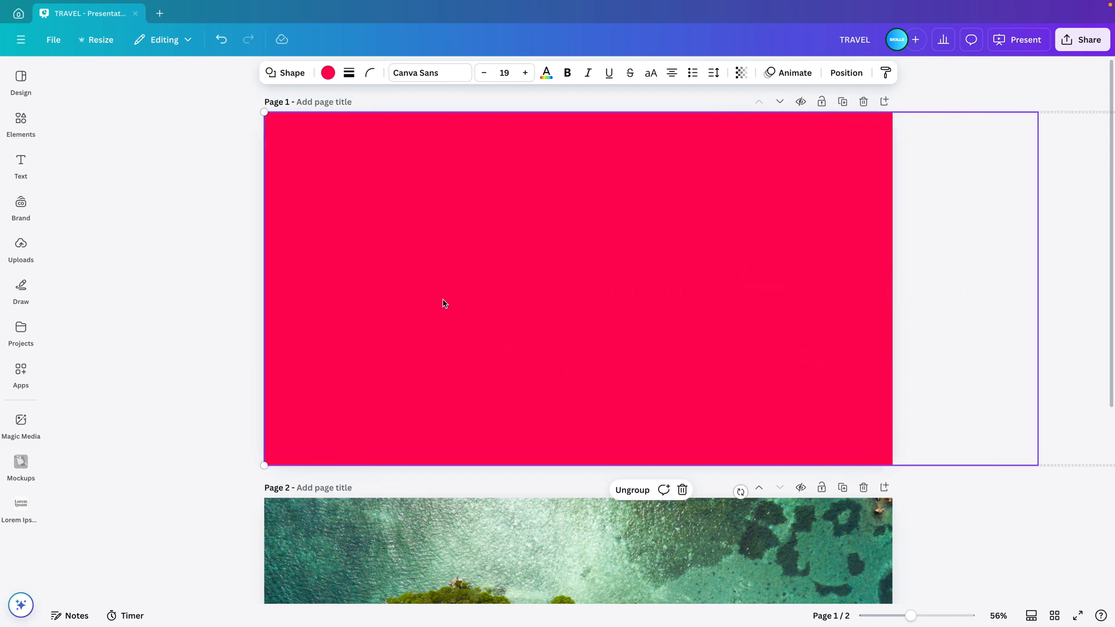
click(196, 361)
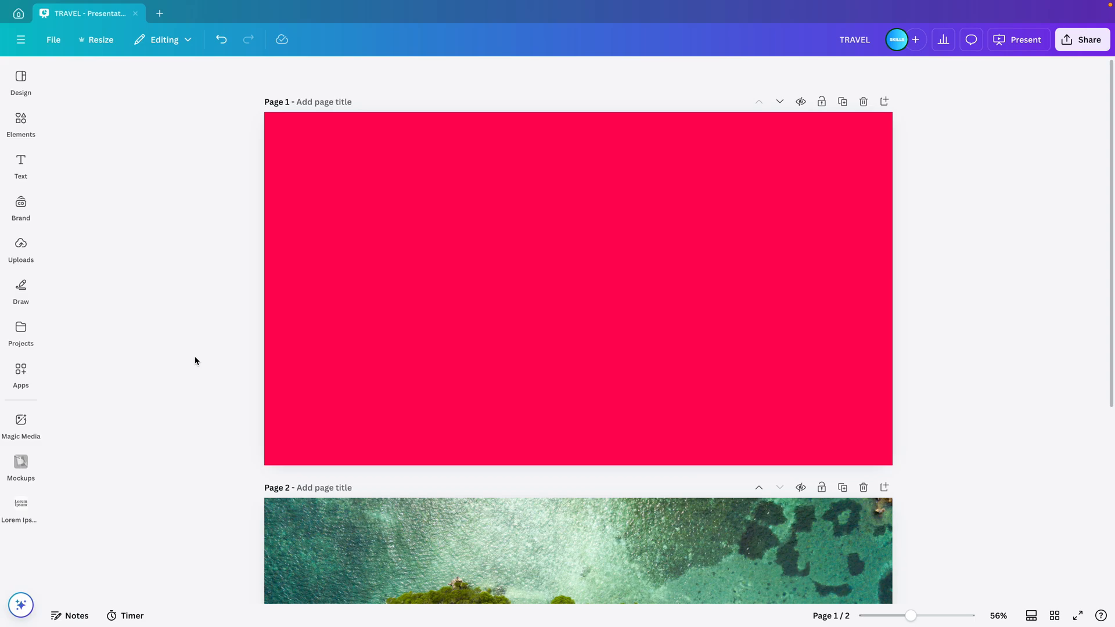
- Add a title text reading "TRAVEL" to page 1 and enlarge it to about size 209
click(30, 174)
click(93, 199)
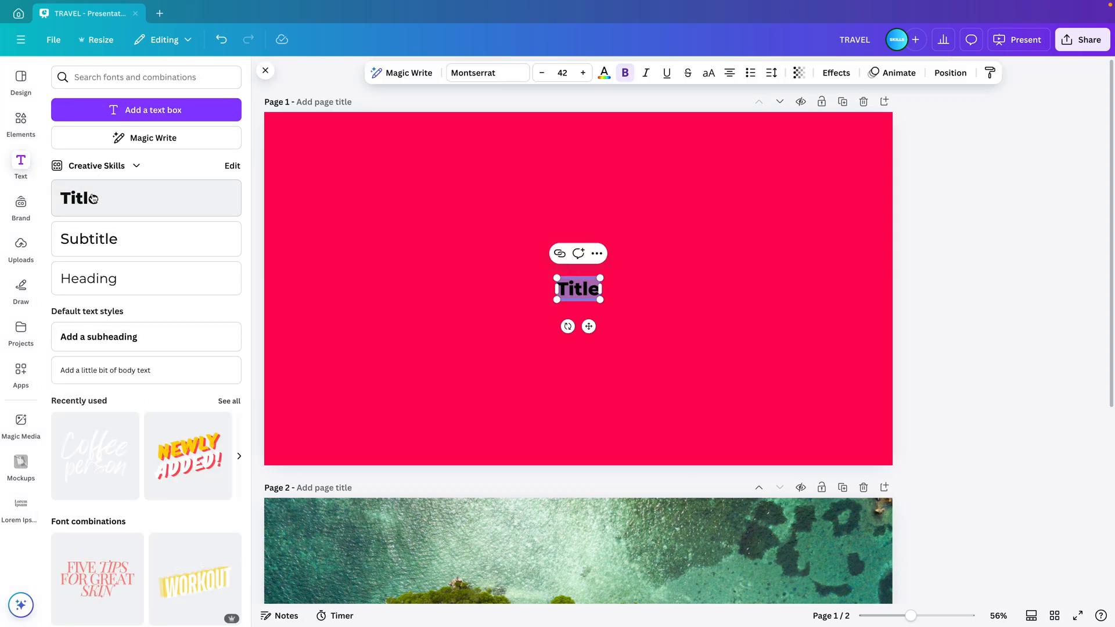
text(TRA)
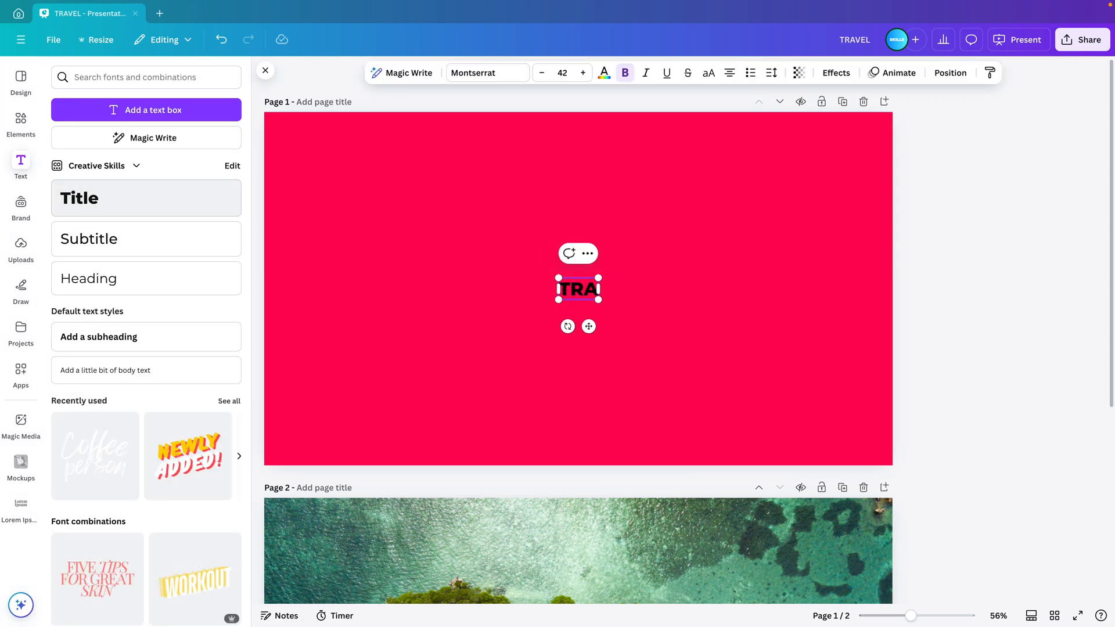
text(VEL)
drag(617, 274, 761, 207)
- Set the TRAVEL title's text color to the white of the Red brand palette
double_click(600, 293)
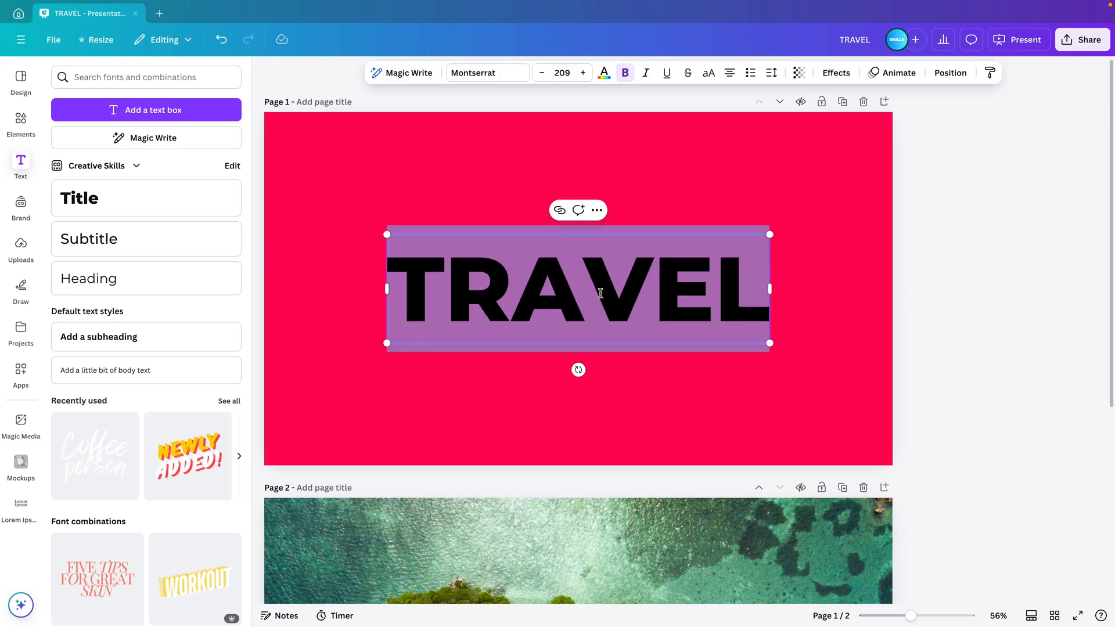
click(603, 73)
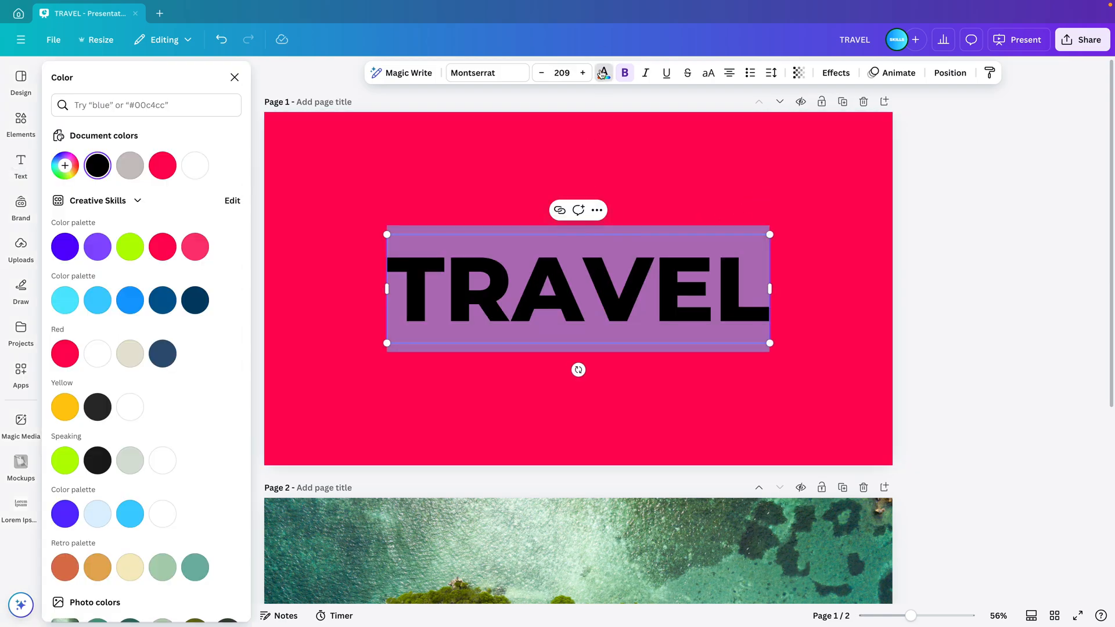
click(98, 354)
click(691, 390)
- Move the TRAVEL title slightly up the page and enlarge it a little more, keeping it horizontally centered
click(634, 293)
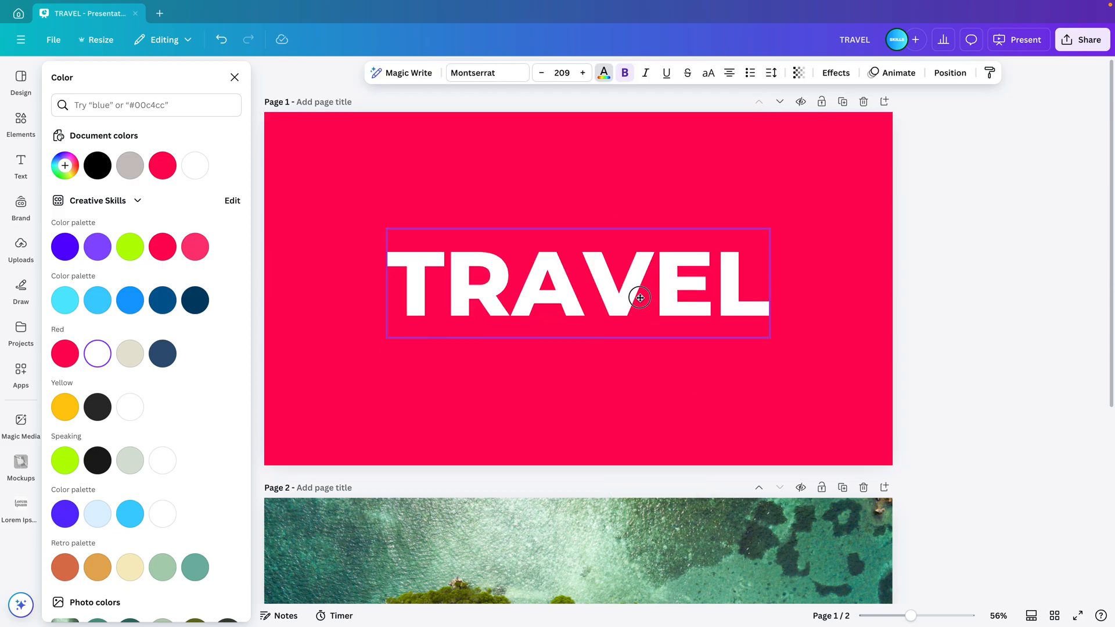
drag(634, 293, 639, 283)
drag(767, 314, 781, 319)
- Duplicate the title just below itself, shrink the copy to about size 74.5 and change its text to "worldwide"
drag(675, 255, 688, 349)
drag(782, 298, 700, 307)
double_click(596, 337)
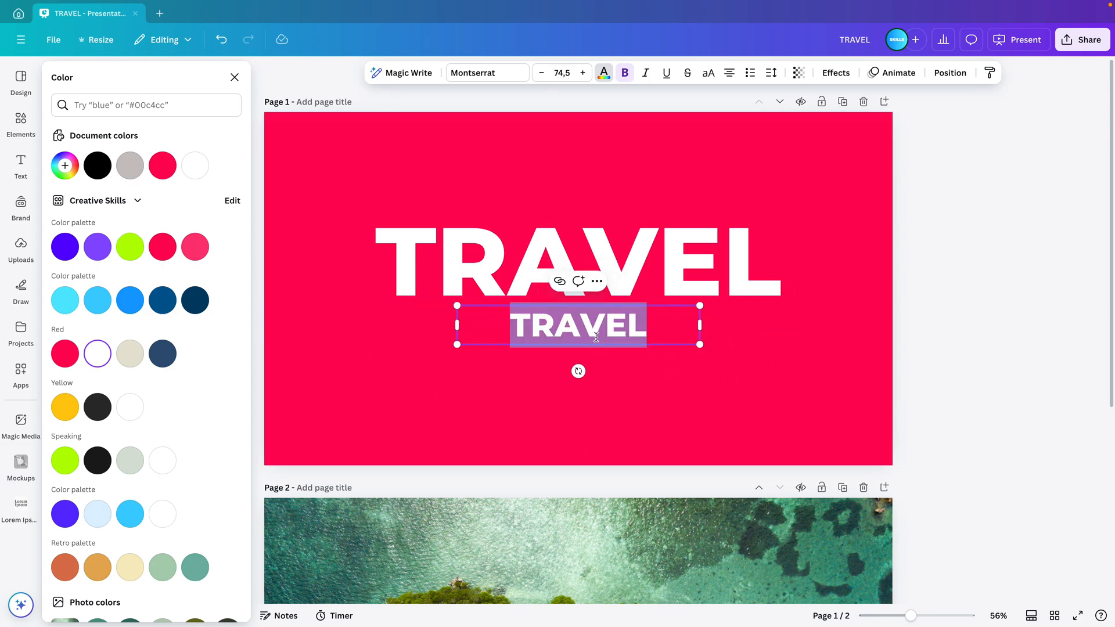
text(worldwide)
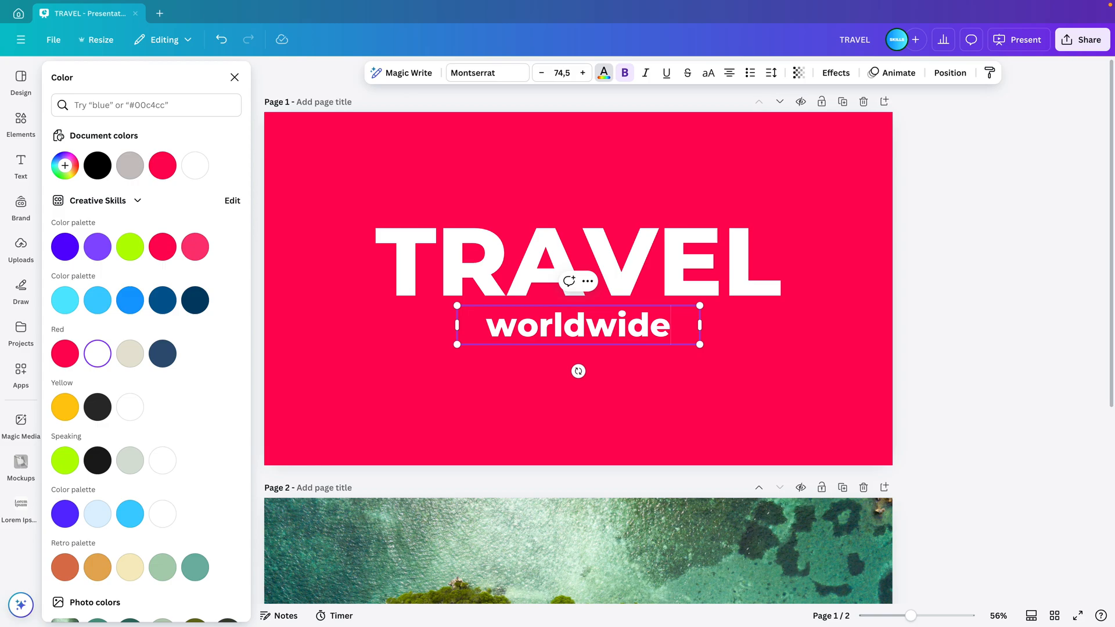
- Change the font of the "worldwide" text to Regular Brush from the Brush font category
key(ctrl+a)
click(495, 73)
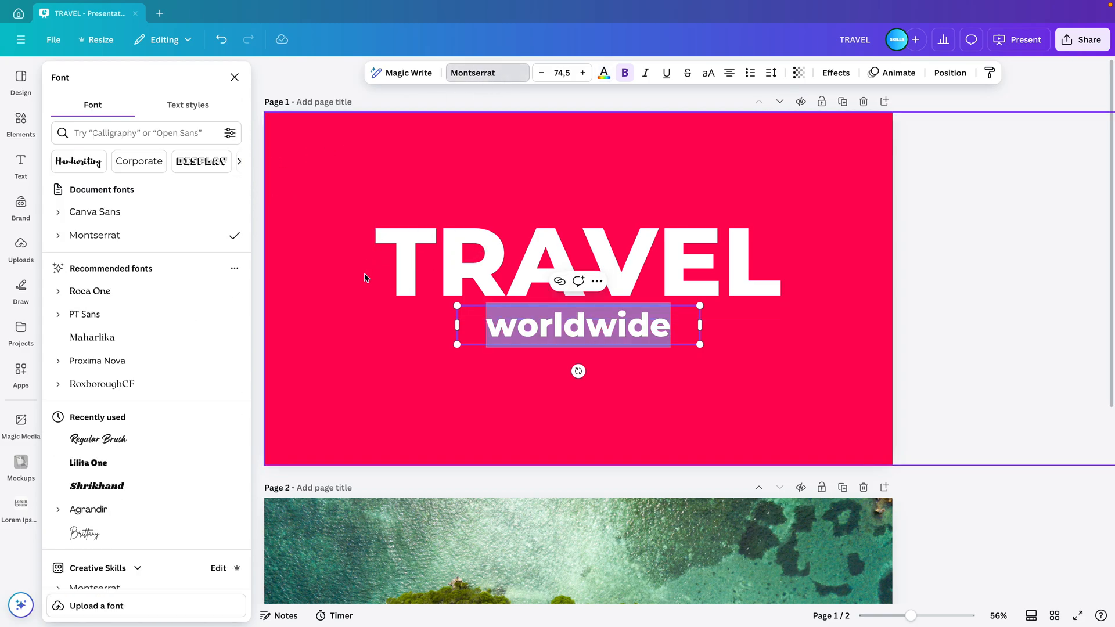
click(240, 163)
click(239, 162)
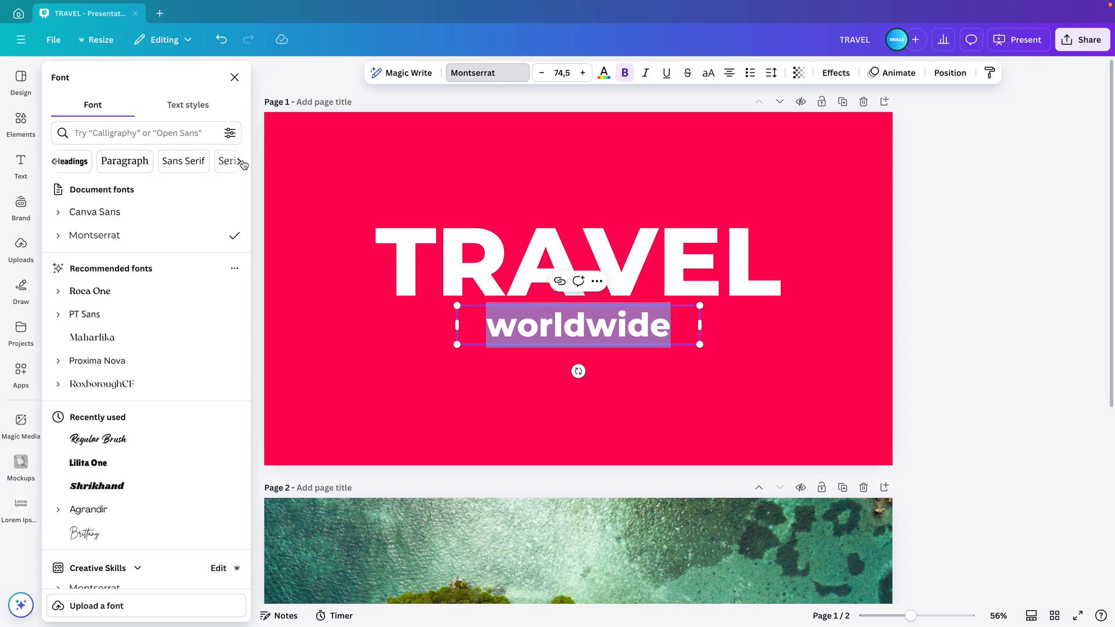
click(240, 163)
click(240, 162)
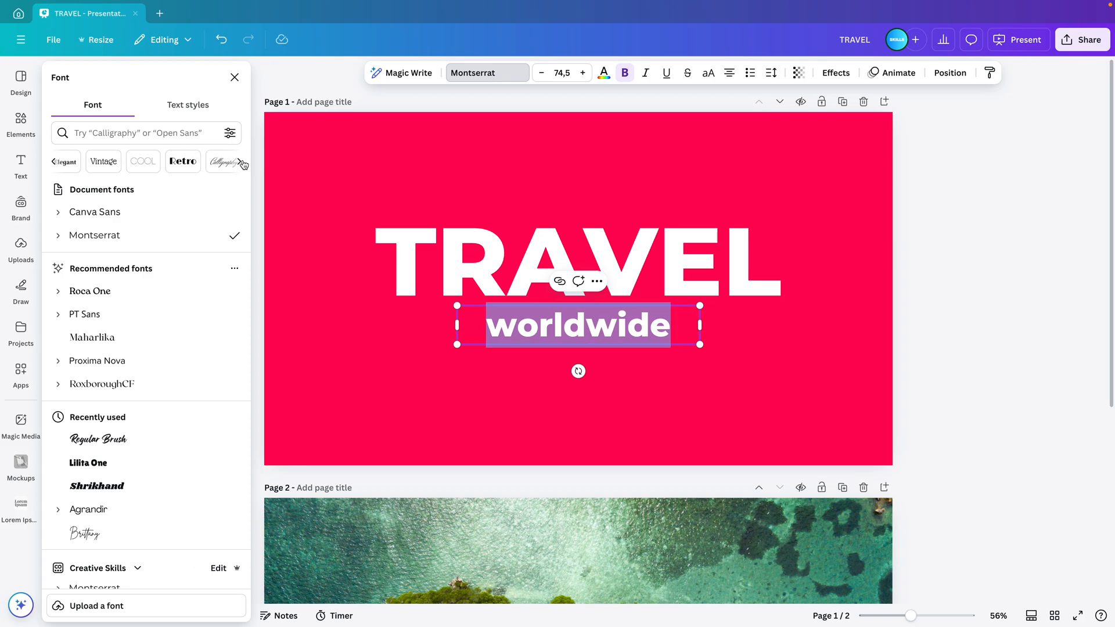
click(240, 162)
click(239, 162)
click(150, 163)
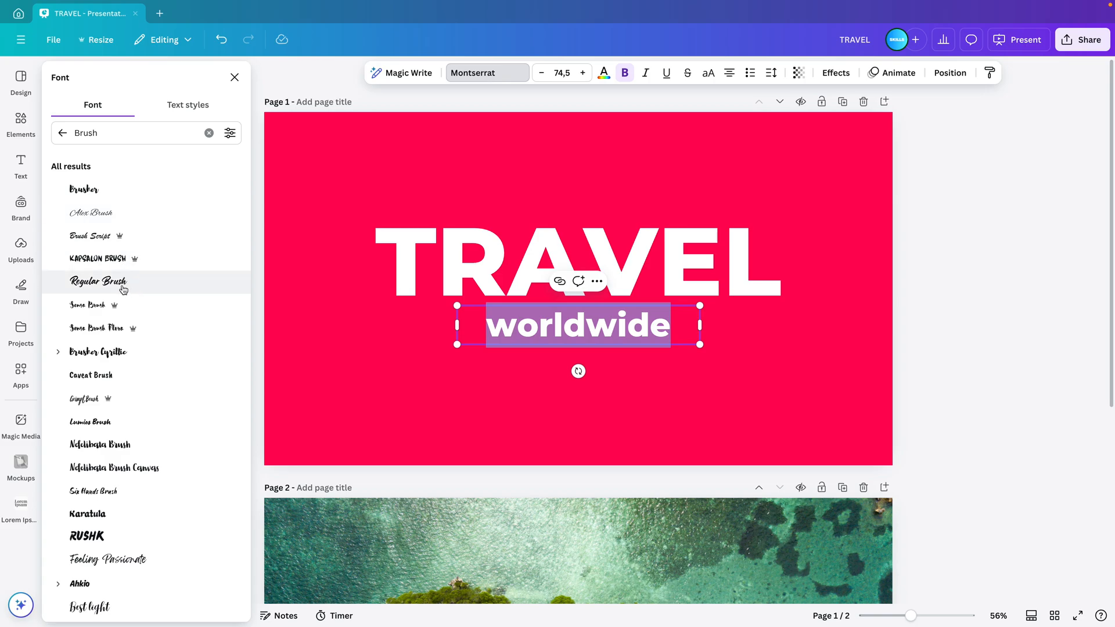
click(123, 284)
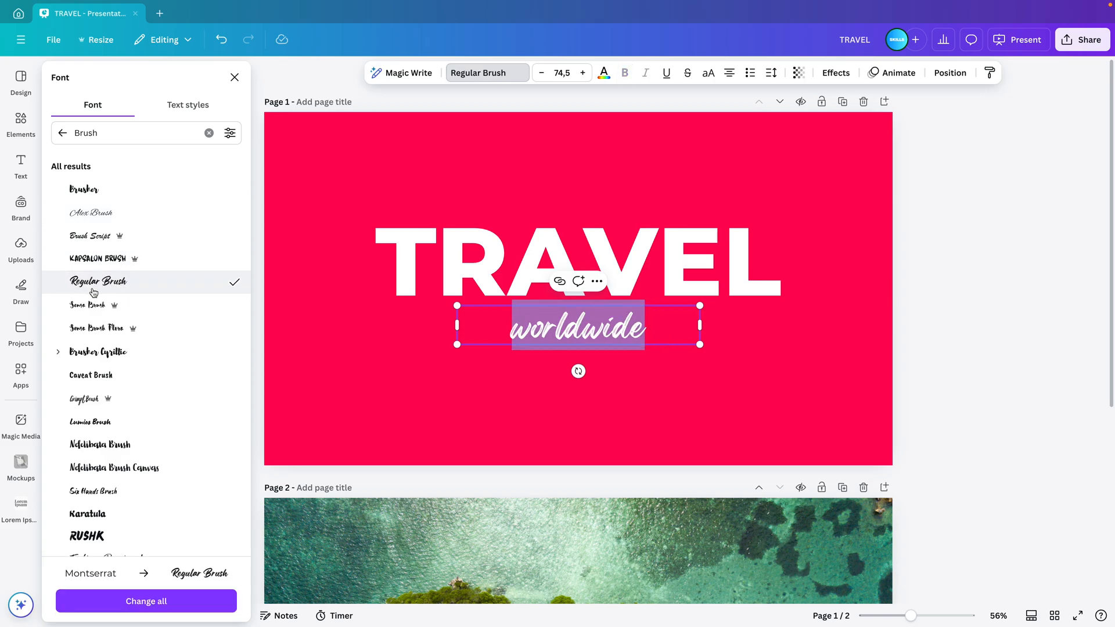
- Color the "worldwide" text with the Yellow brand palette's yellow and enlarge it to about size 123
click(604, 74)
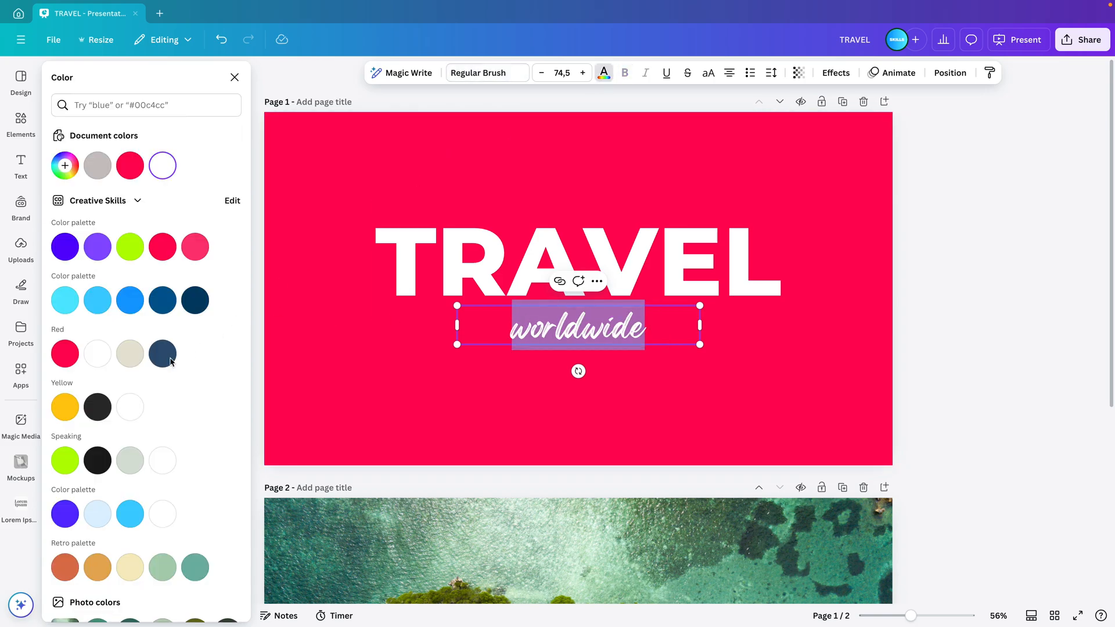
click(71, 413)
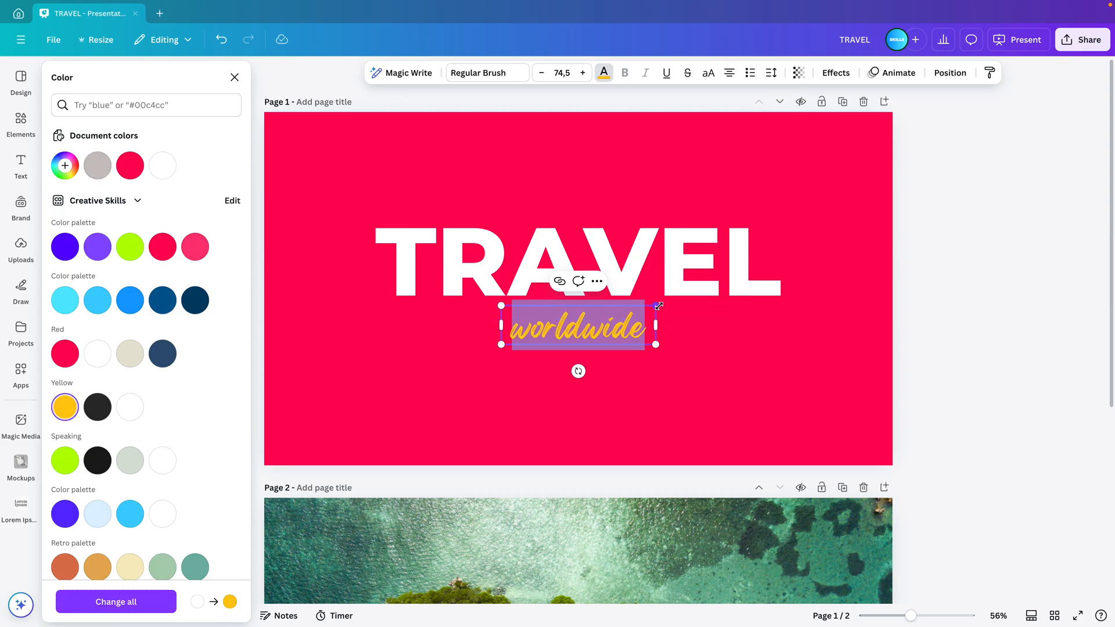
drag(699, 306, 707, 297)
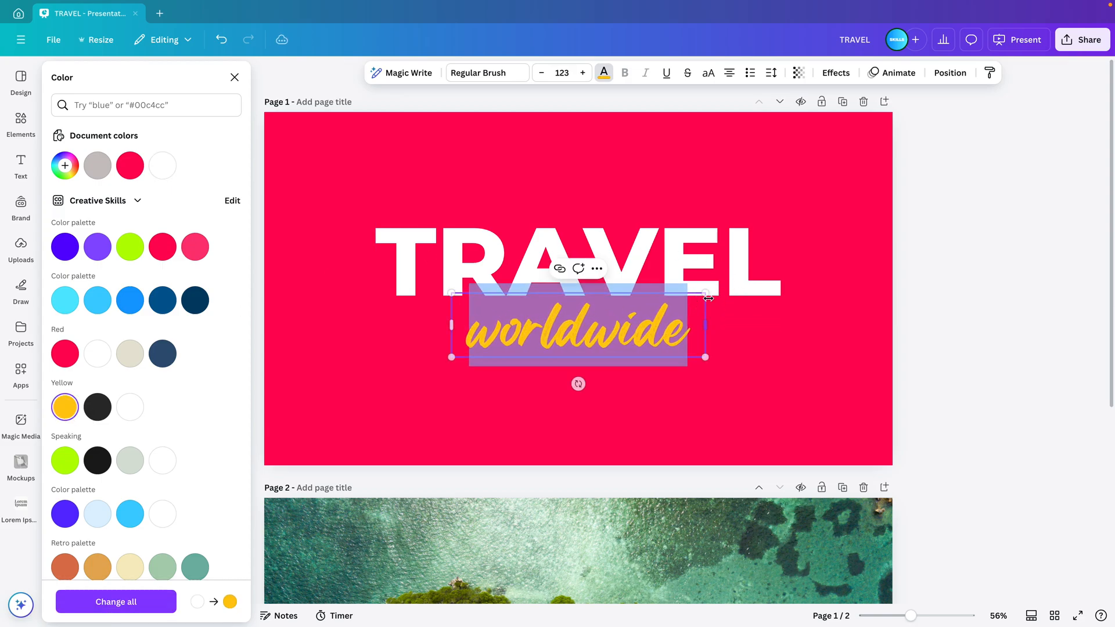
- Move "worldwide" up so it overlaps the lower edge of TRAVEL, and enlarge it to about size 131
click(725, 337)
drag(645, 339, 645, 314)
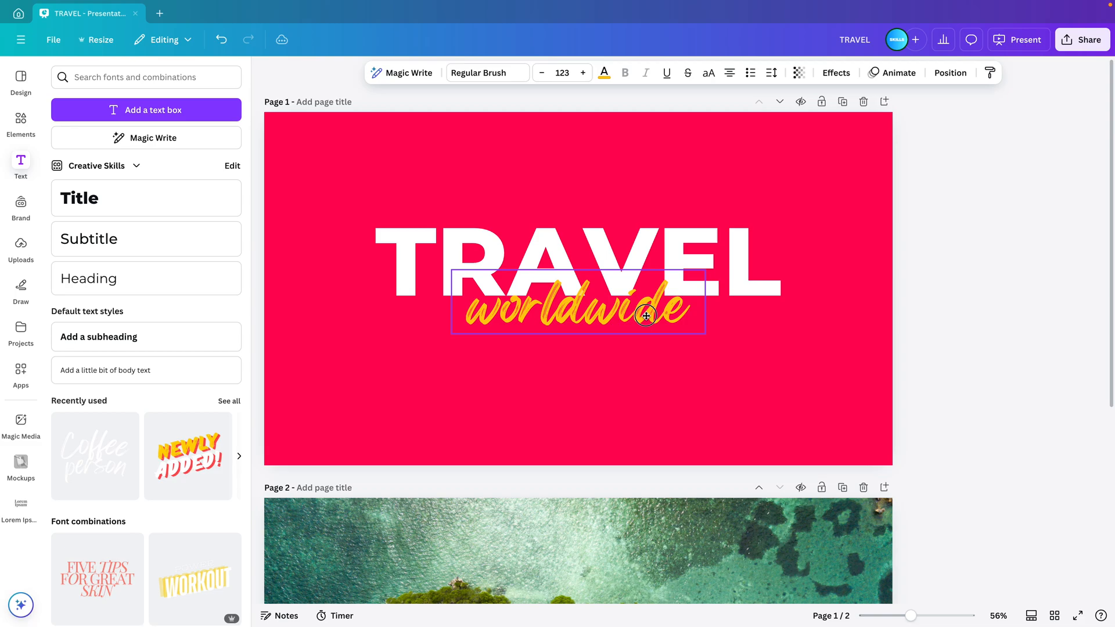
drag(706, 267, 717, 268)
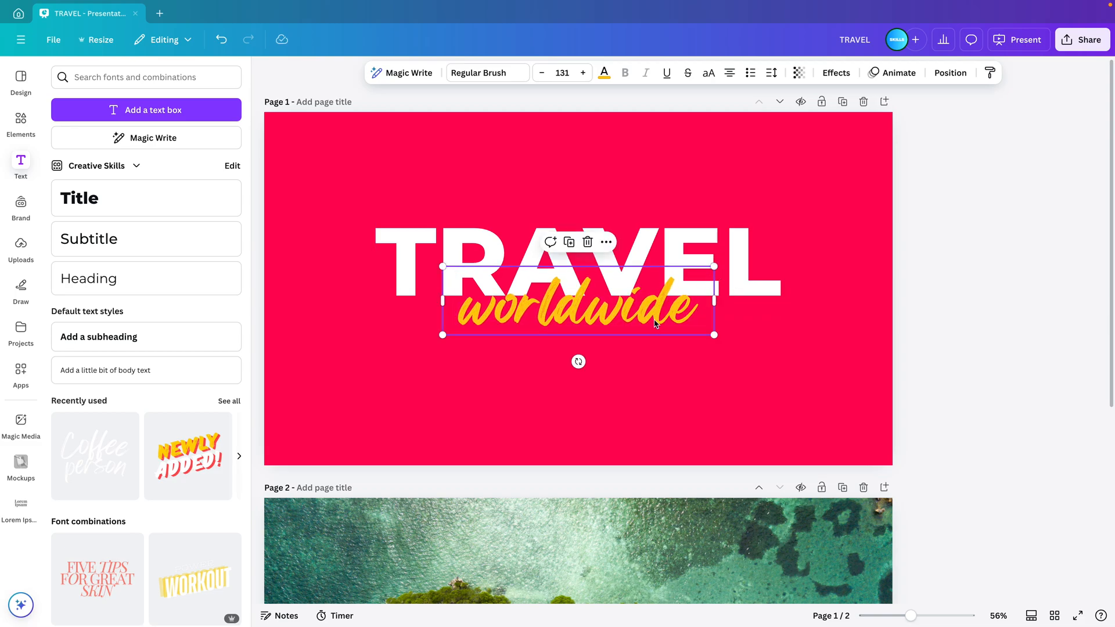
- Select the worldwide text, TRAVEL title and red airplane group in the layer list and group them together
click(950, 73)
click(195, 106)
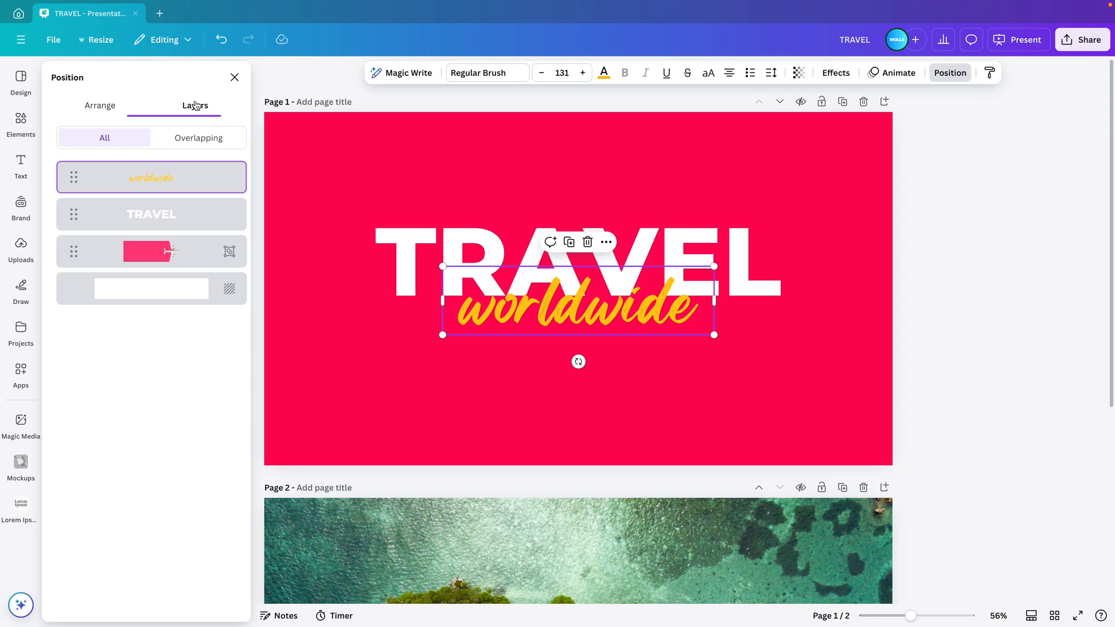
click(154, 217)
click(201, 251)
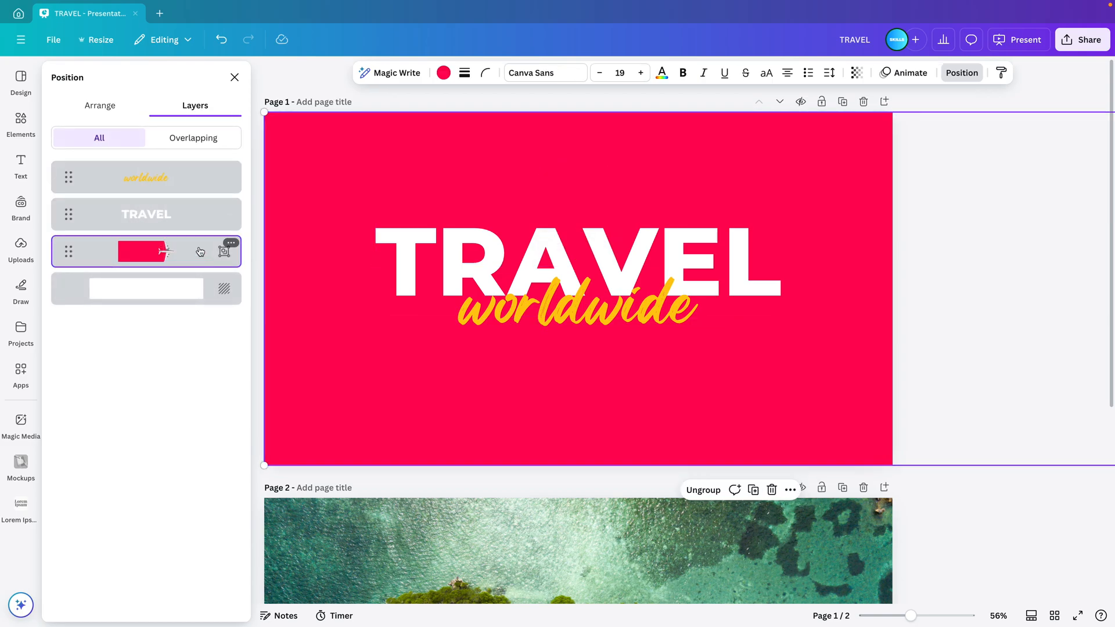
click(159, 177)
shift+click(164, 250)
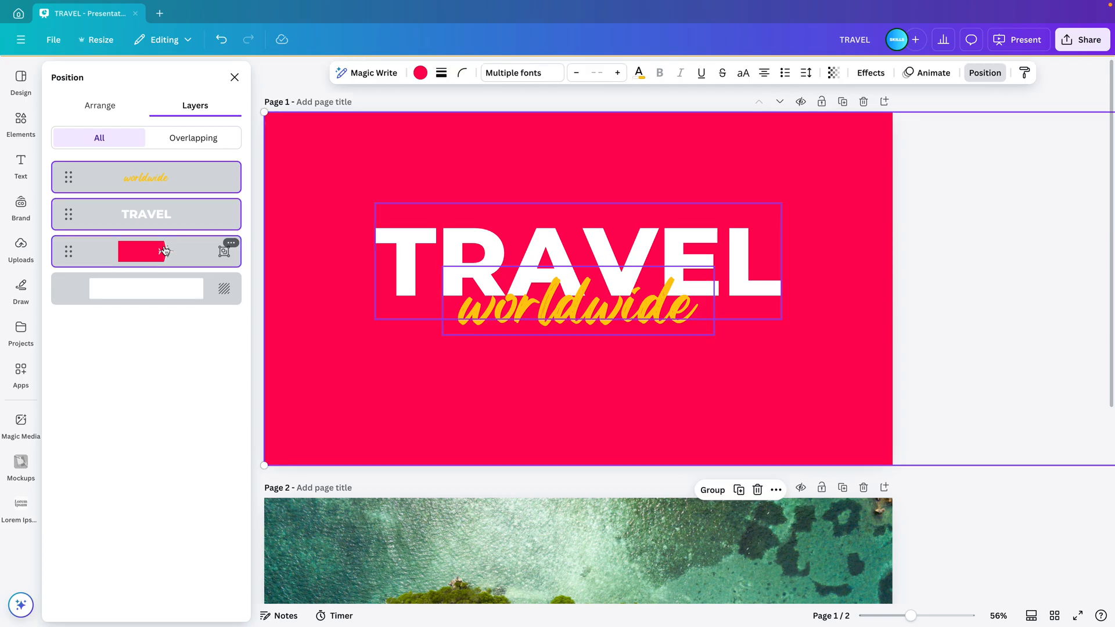
key(ctrl+g)
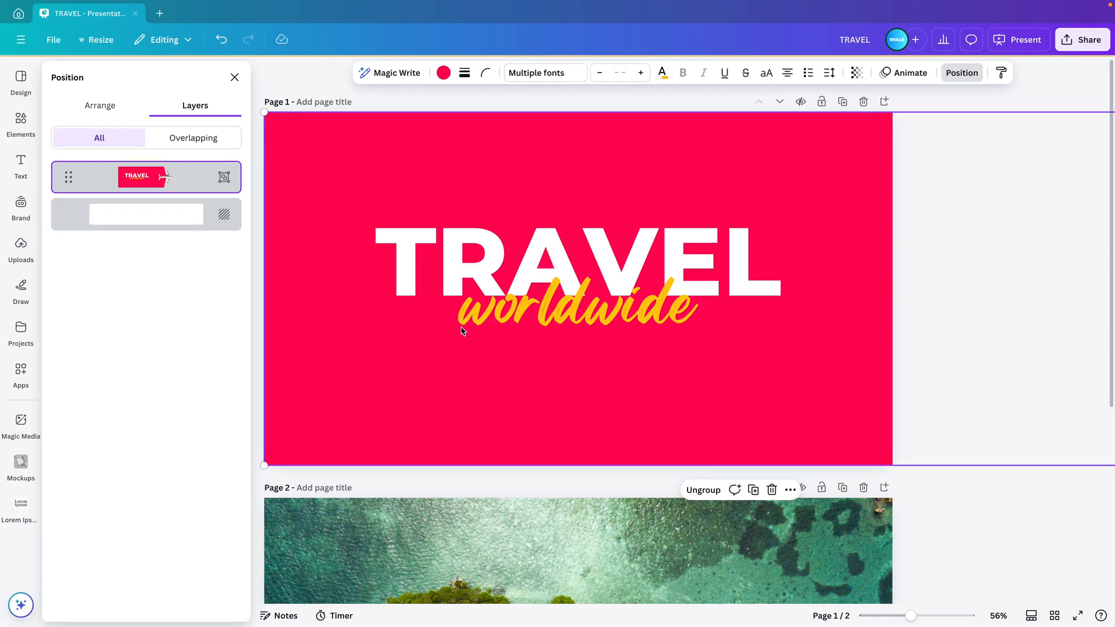
click(235, 77)
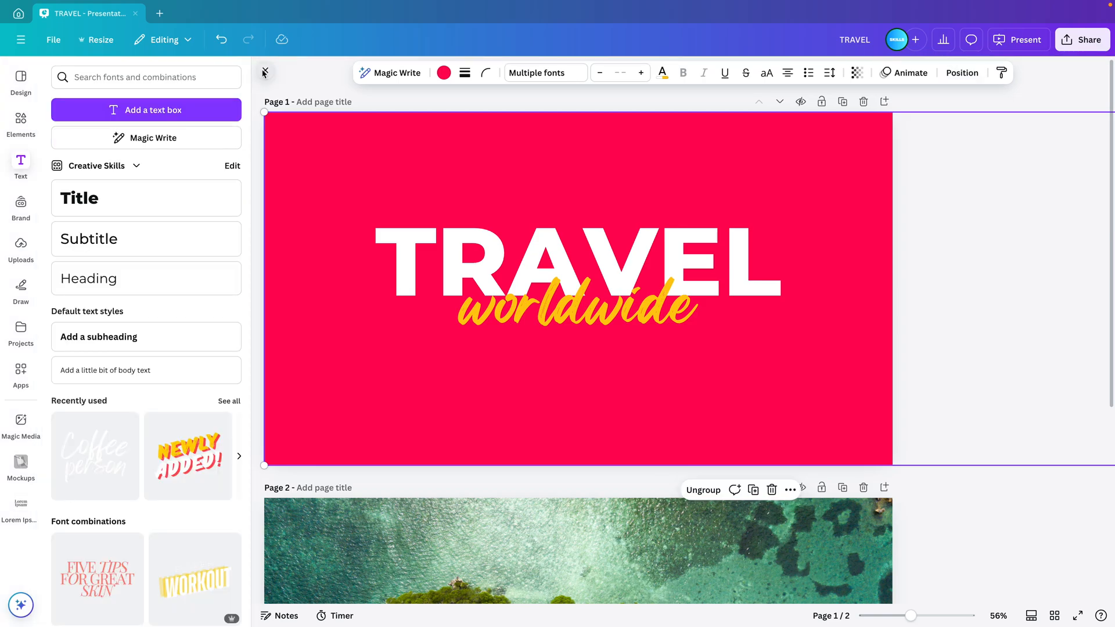
- Slide the combined group left across page 1 until it lies completely off the page
scroll(609, 386, down, 5)
mouse_move(679, 290)
mouse_down()
mouse_move(421, 288)
mouse_move(689, 279)
mouse_move(692, 289)
mouse_up()
scroll(685, 292, up, 2)
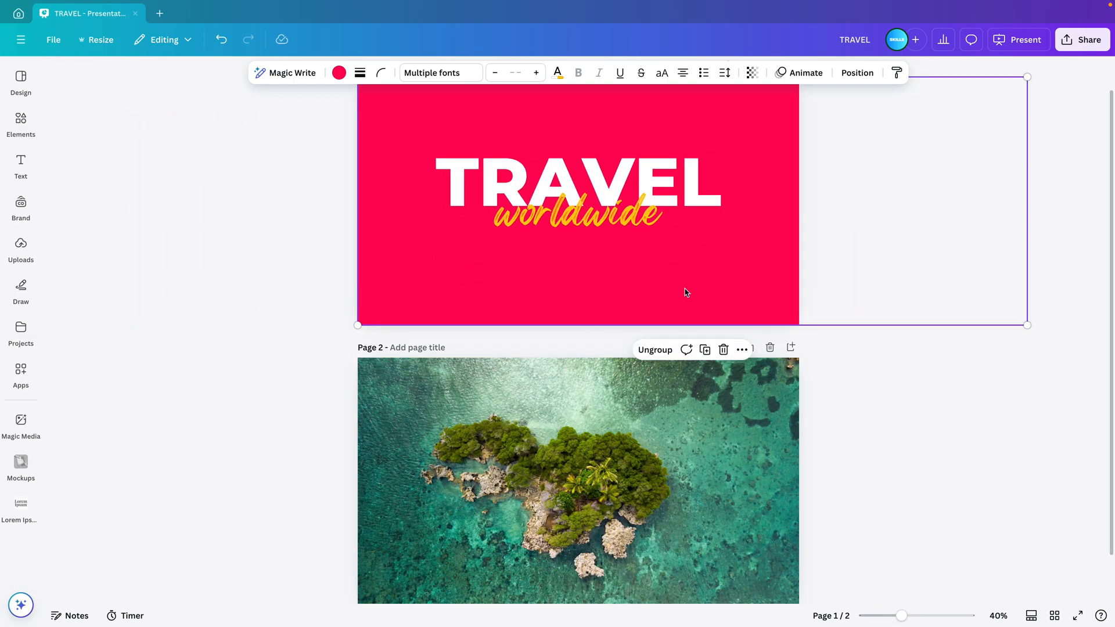
drag(751, 287, 281, 309)
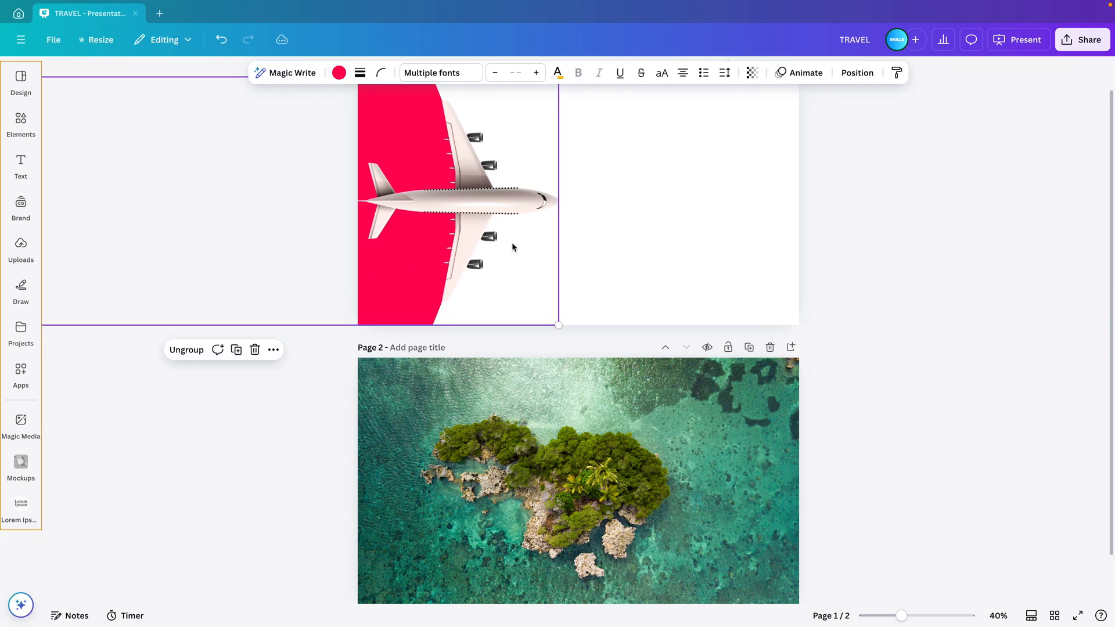
drag(516, 212, 308, 218)
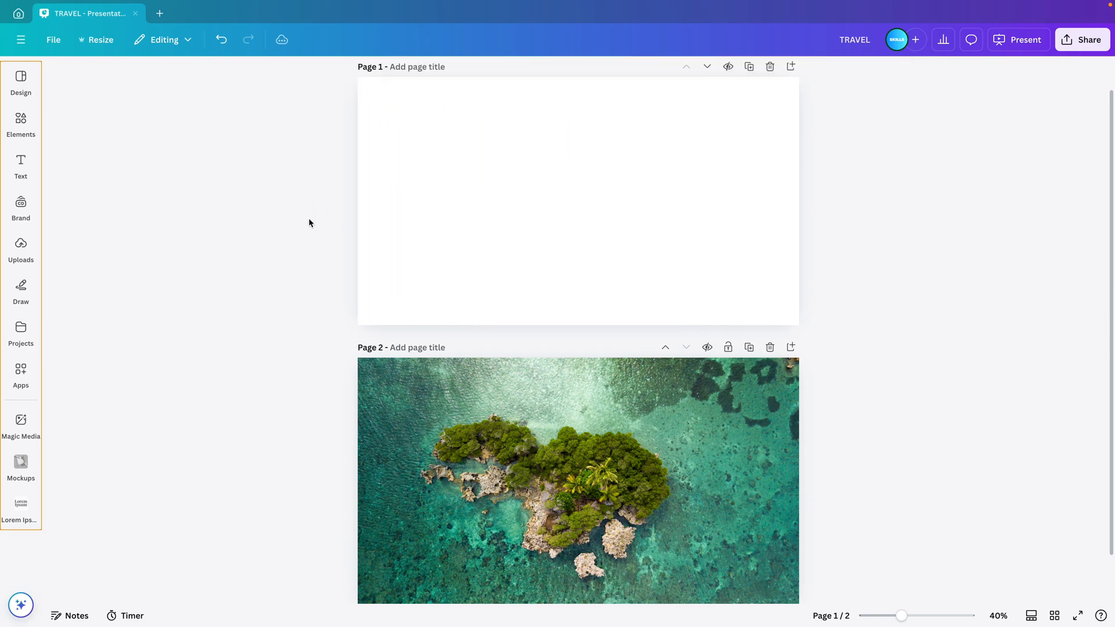
- Undo the last group move and shift the group slightly left, keeping the airplane's front half on page 1
click(549, 241)
click(186, 239)
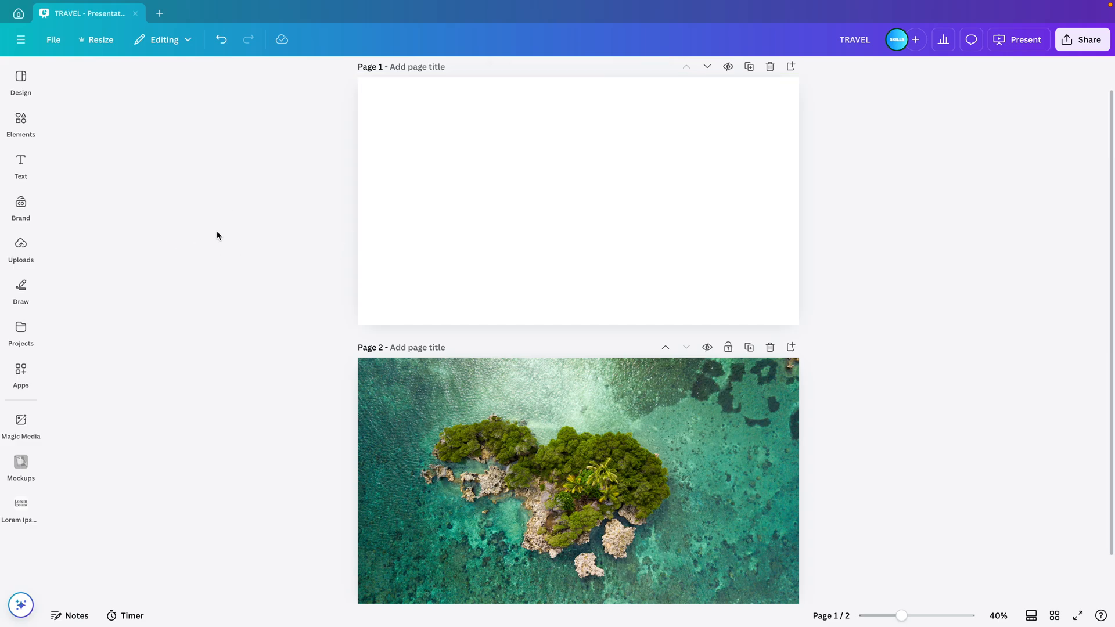
key(super+z)
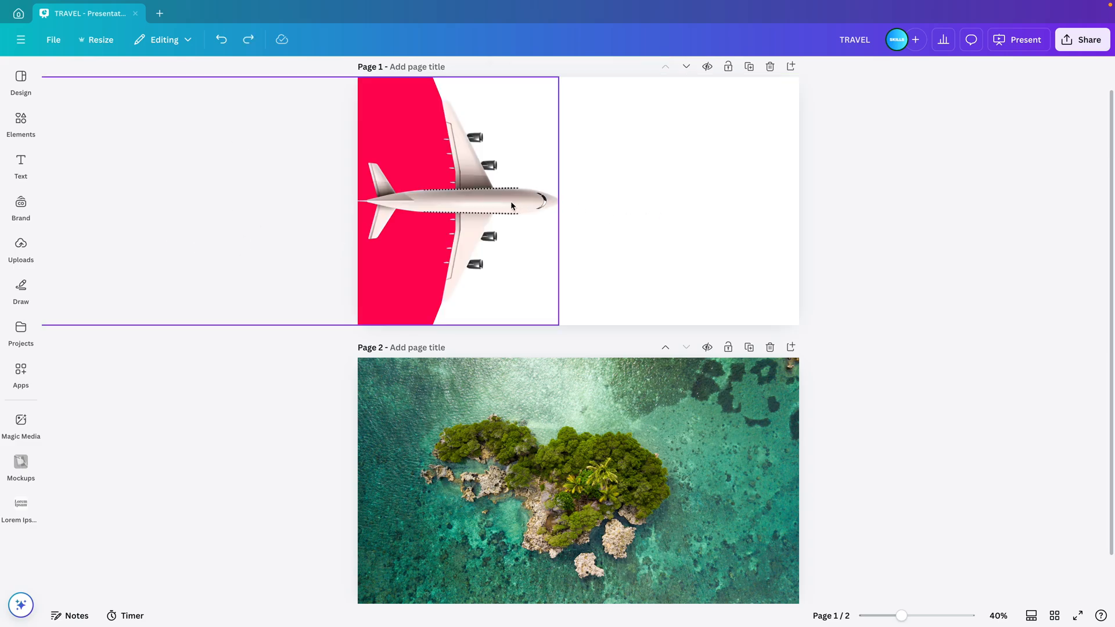
drag(484, 208, 450, 226)
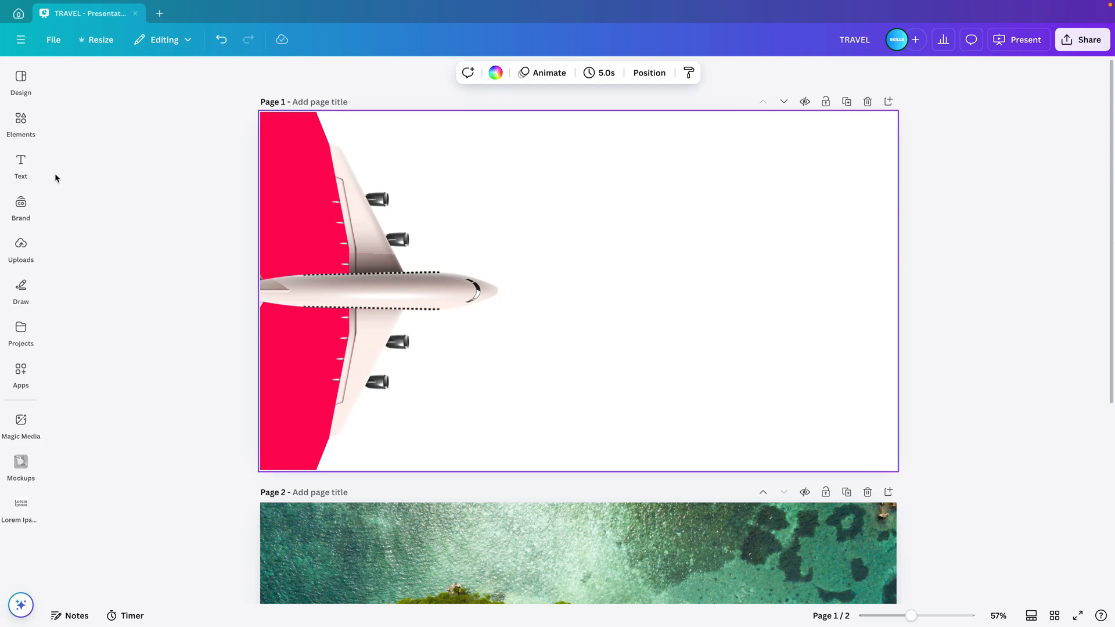
- Add a circle ahead of the airplane's nose on page 1 and set its transparency to 0
click(632, 230)
key(c)
click(684, 351)
click(606, 308)
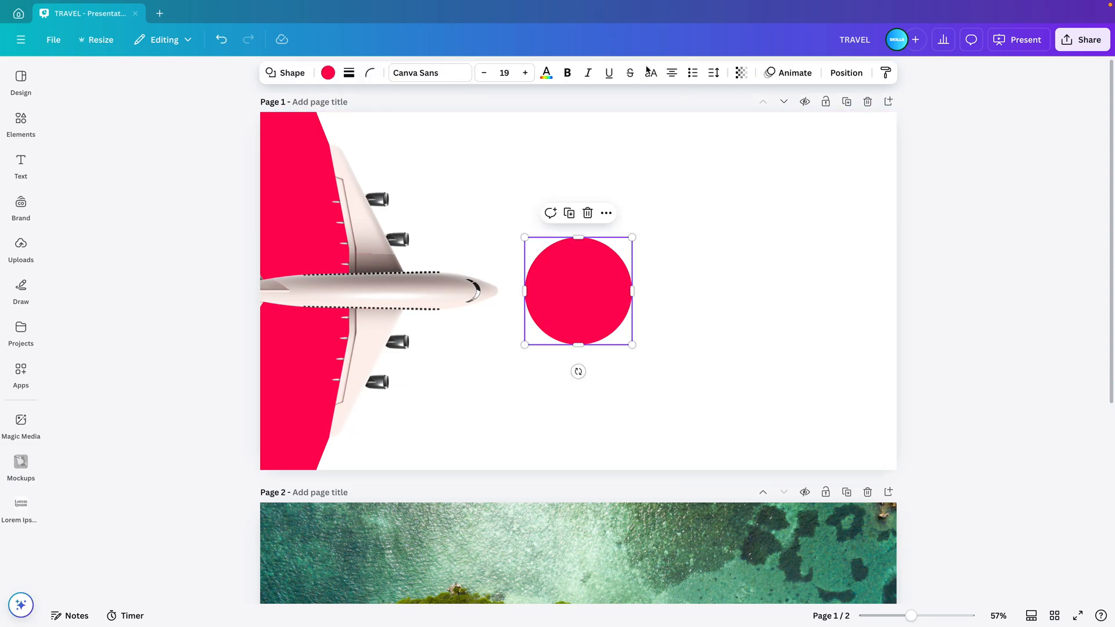
click(740, 72)
drag(768, 121, 597, 125)
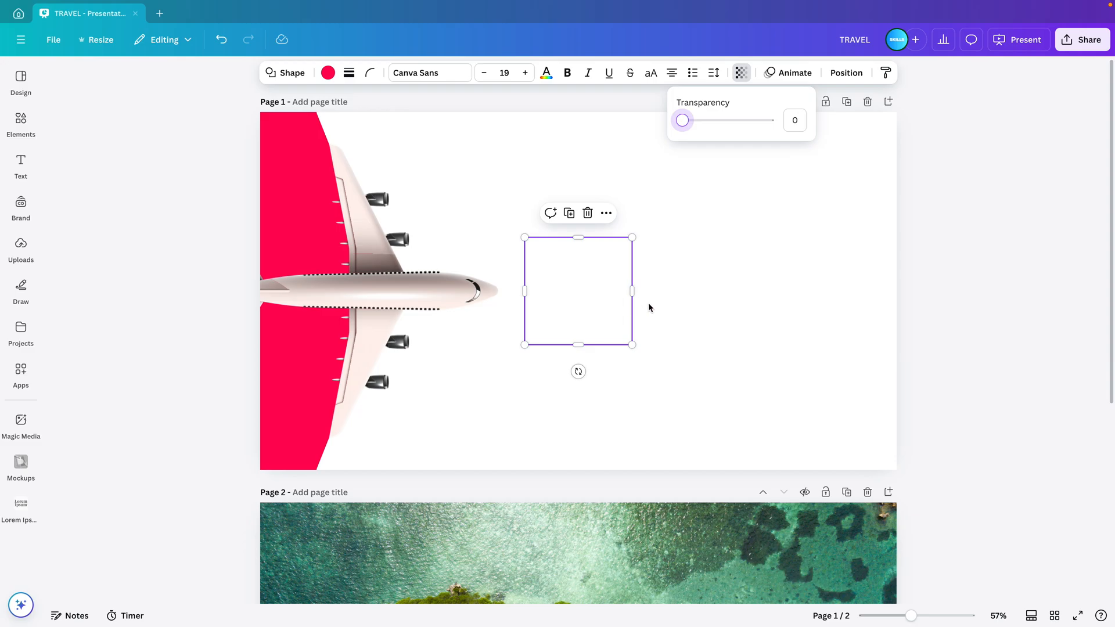
- Select the transparent circle together with the airplane banner group and group them
shift+click(384, 282)
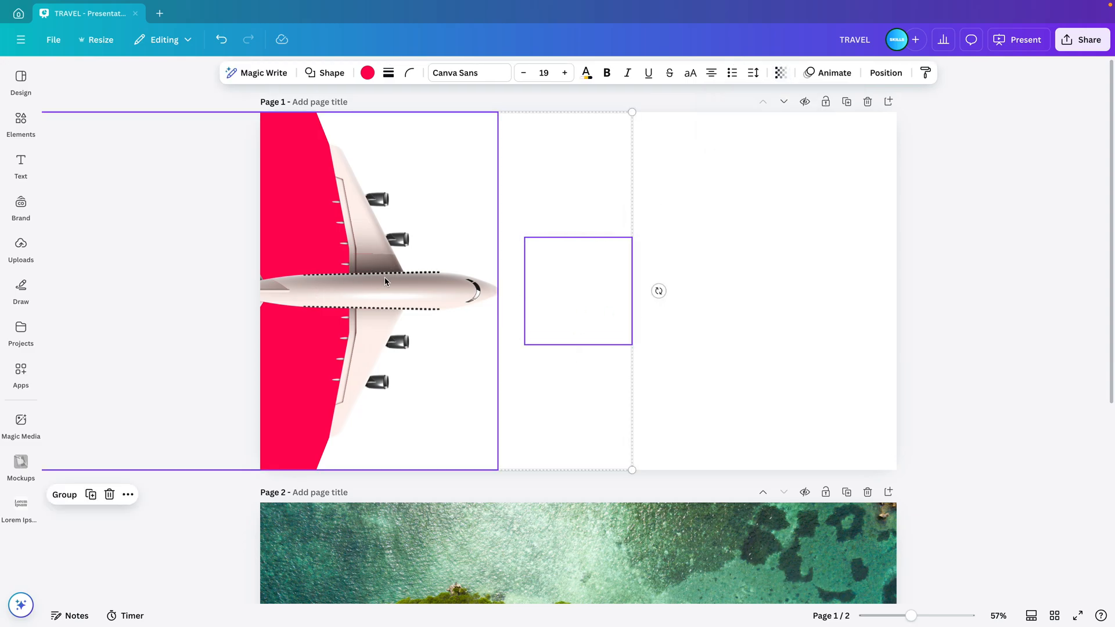
click(64, 494)
click(744, 303)
- Slide the combined group right across page 1 until the whole airplane sits near the page's center
drag(376, 299, 610, 295)
click(1083, 287)
click(652, 313)
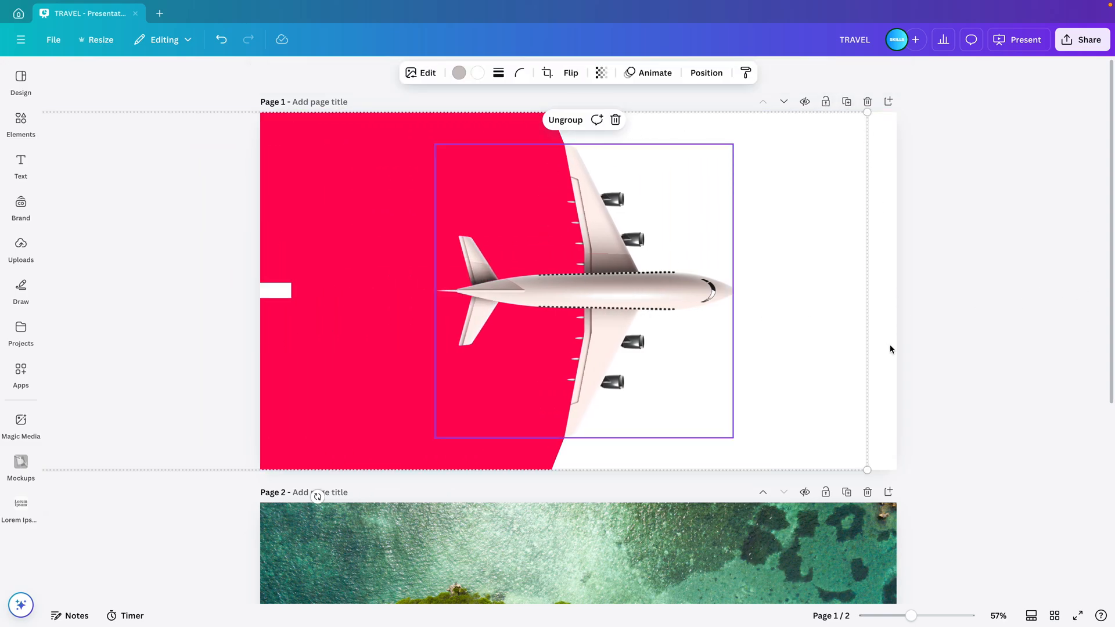
click(941, 325)
- Slide the group left until the airplane is off page 1 and only the transparent circle stays on it
drag(598, 301, 134, 316)
click(610, 301)
scroll(609, 302, down, 2)
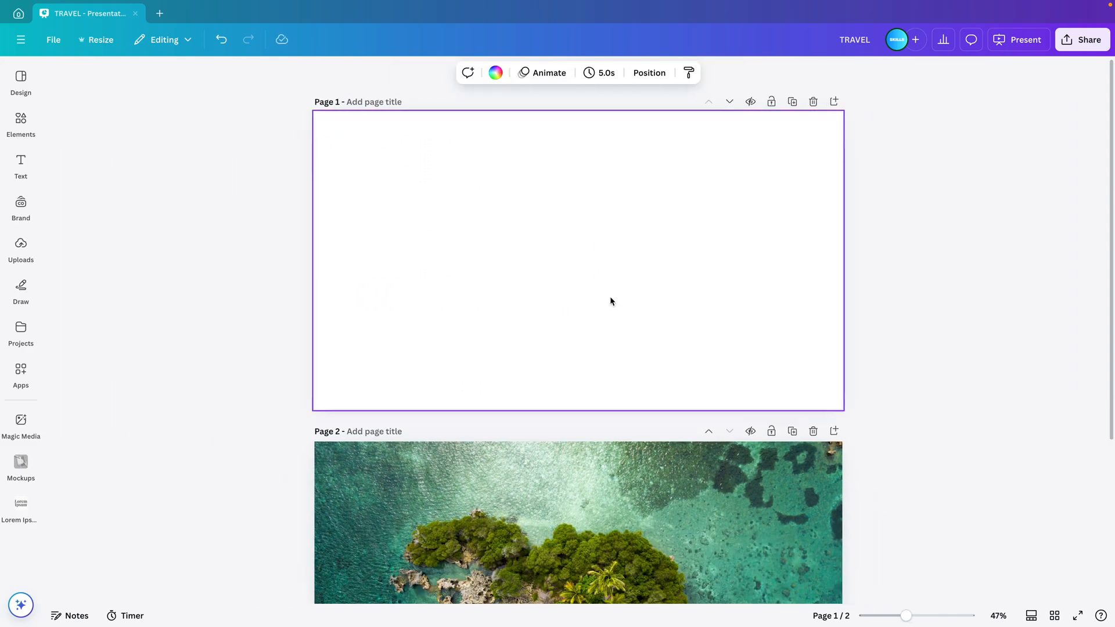
scroll(609, 301, down, 2)
click(420, 244)
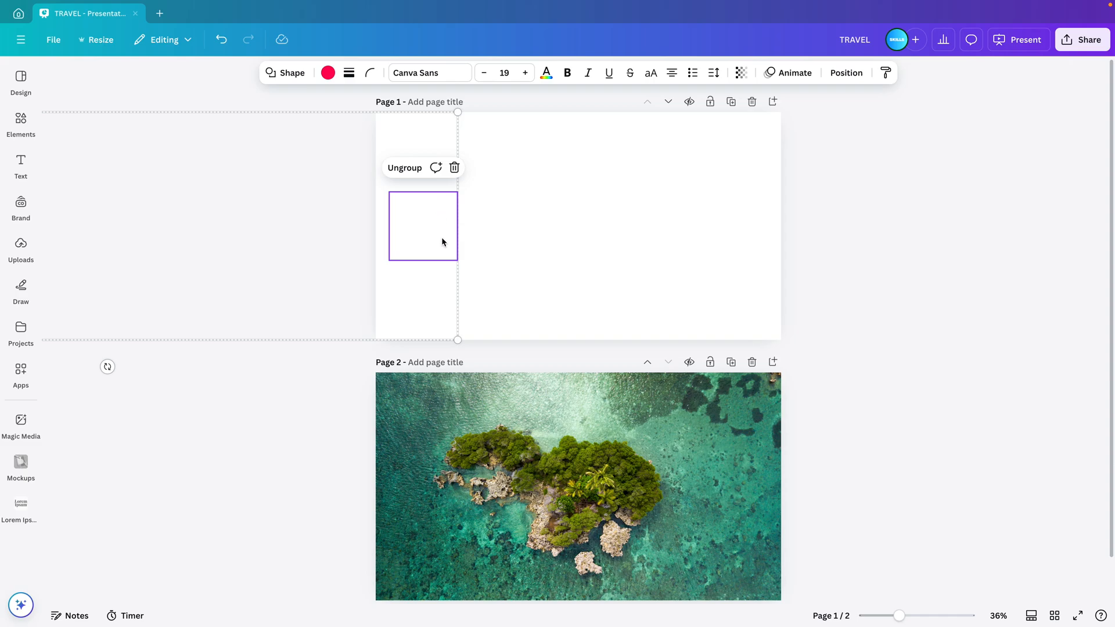
- Slide the group right by its transparent circle until the red banner fills page 1 with TRAVEL worldwide centered
scroll(430, 250, down, 2)
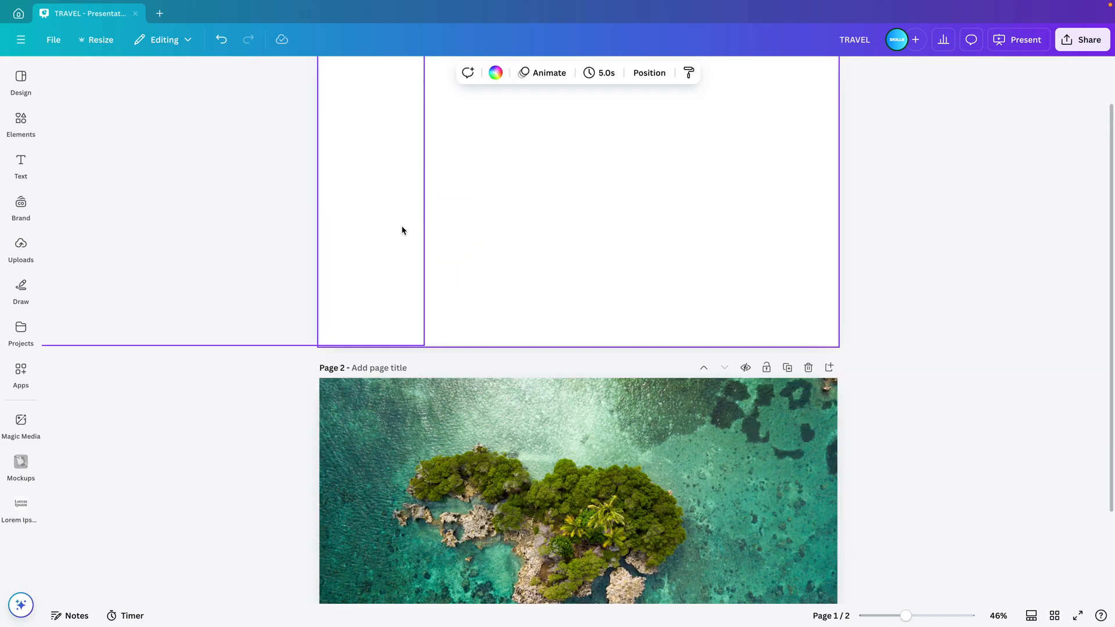
drag(394, 222, 858, 222)
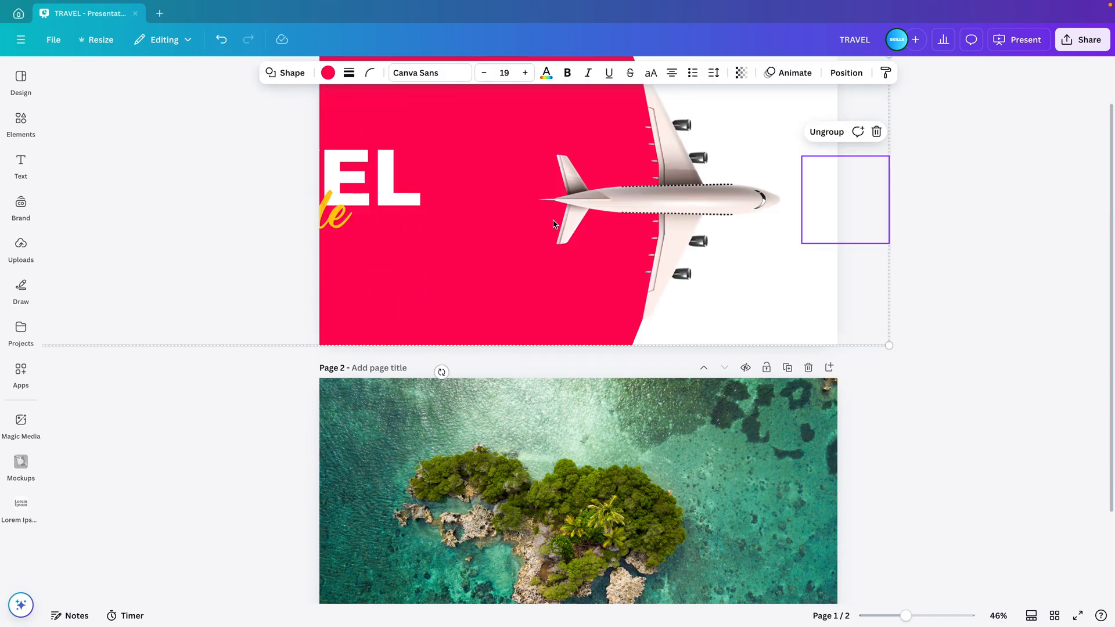
drag(560, 222, 878, 218)
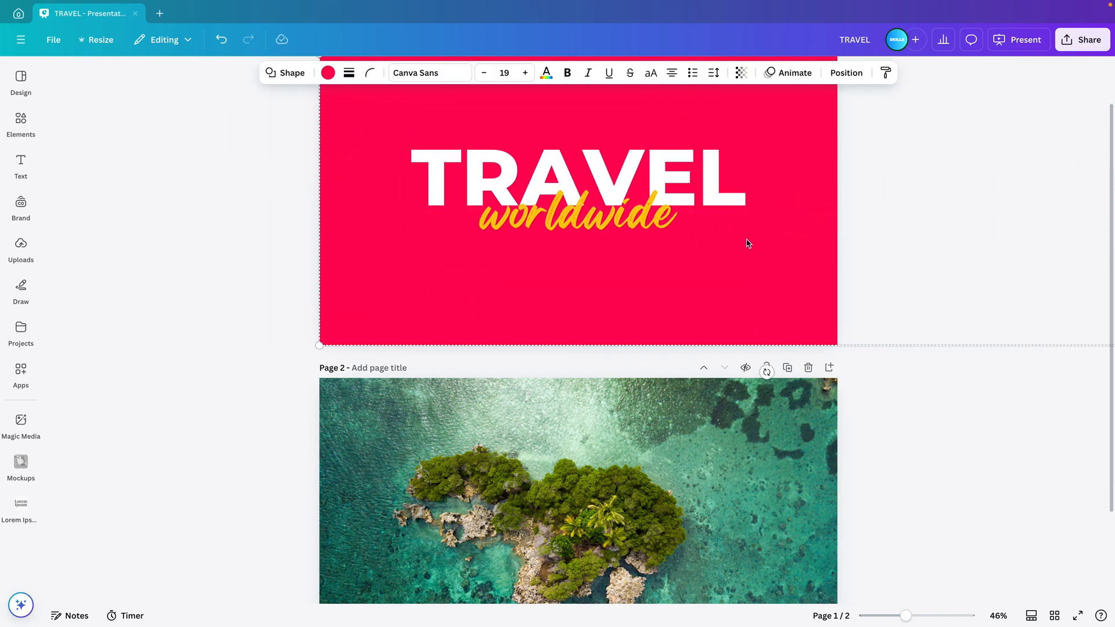
- Cut the airplane banner group from page 1 and paste it onto the island photo on page 2
key(super+x)
scroll(747, 243, down, 2)
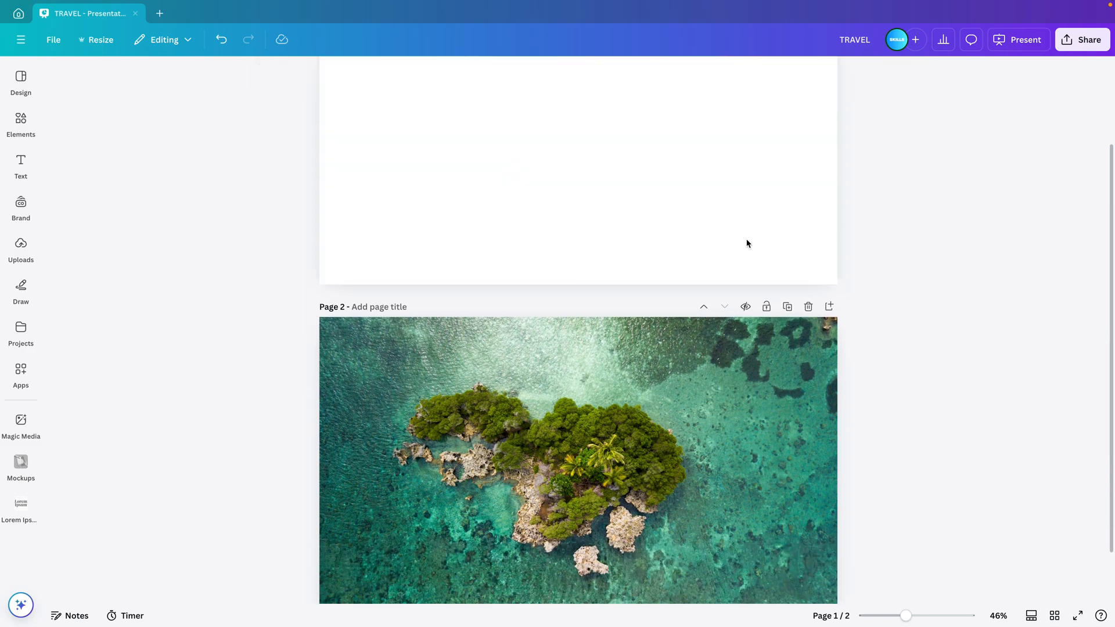
scroll(729, 395, up, 1)
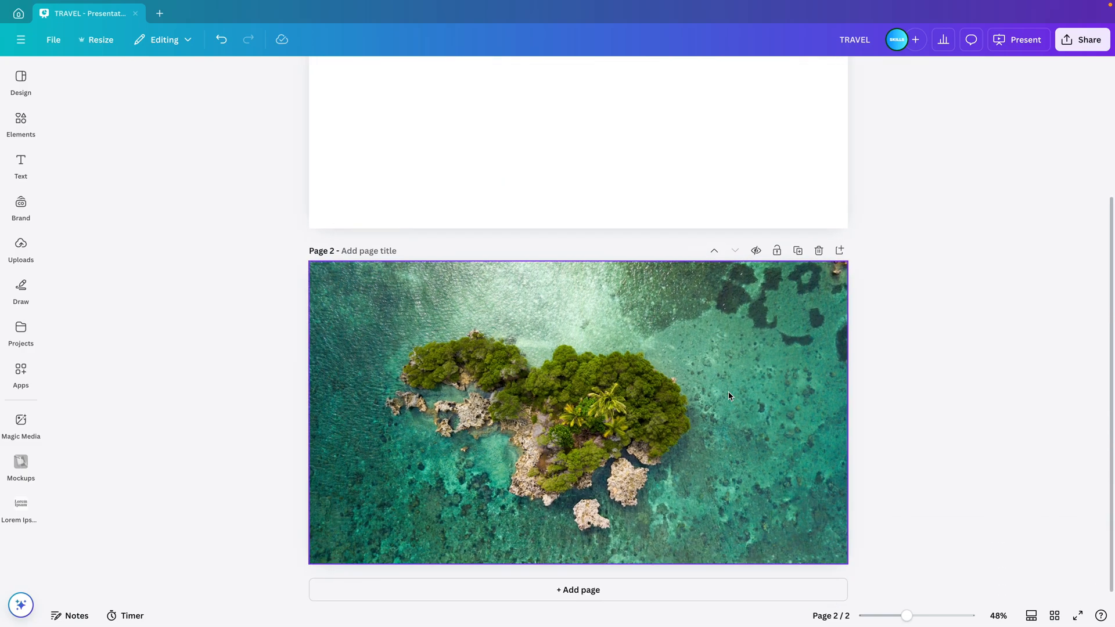
scroll(730, 396, up, 3)
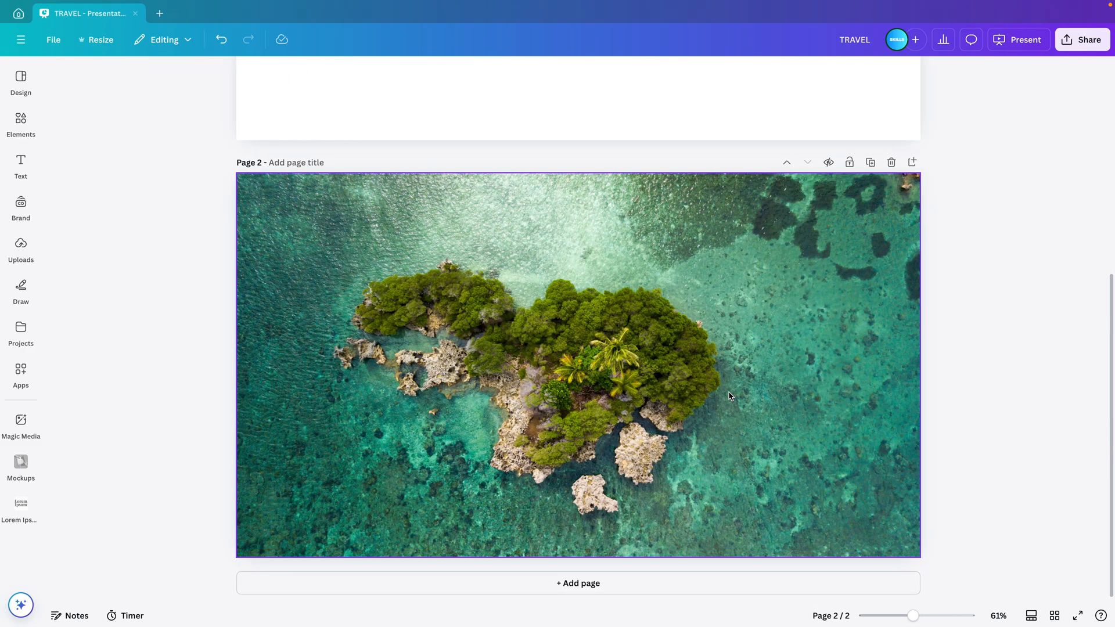
key(ctrl+v)
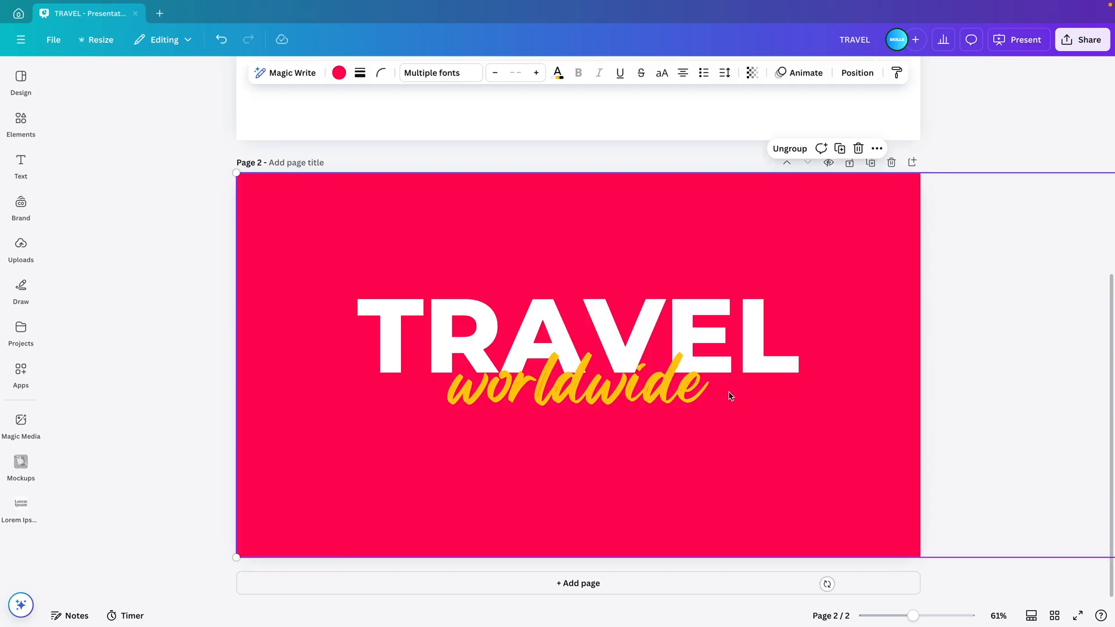
- Slide the pasted group left until only its transparent circle remains over the island photo
drag(881, 402, 296, 415)
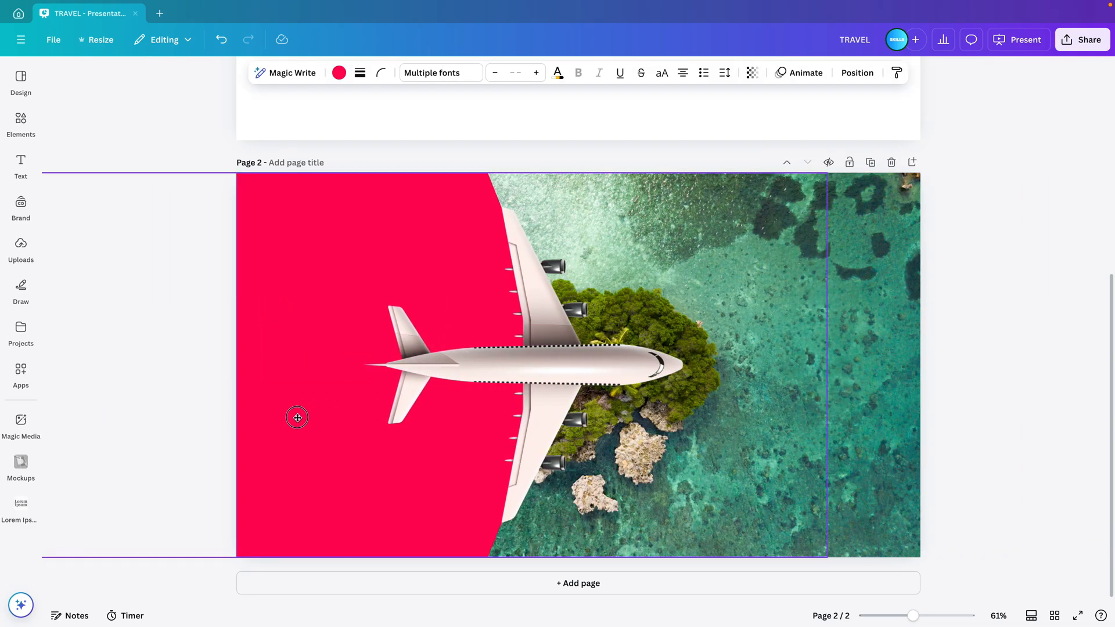
drag(590, 359, 151, 366)
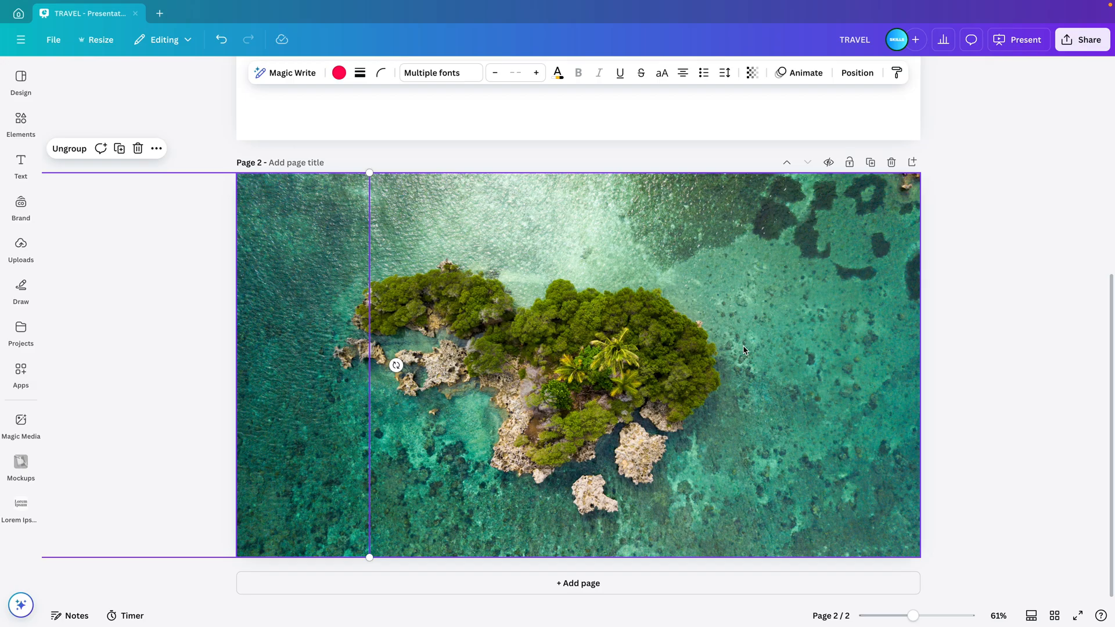
- Delete the blank first page and duplicate the island page
scroll(796, 261, up, 6)
click(891, 104)
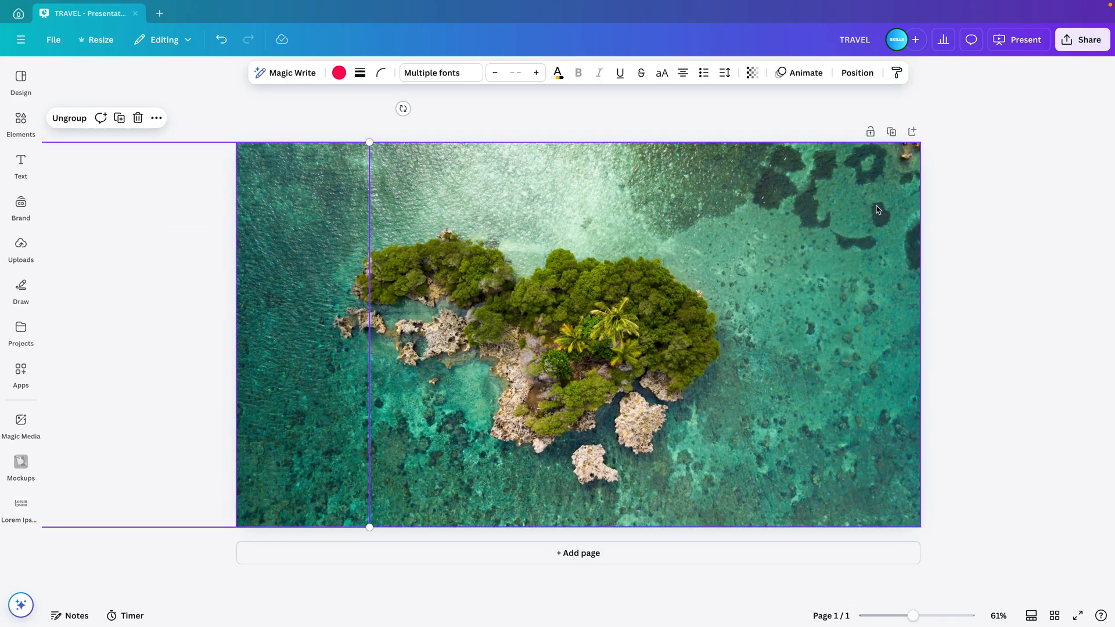
click(892, 132)
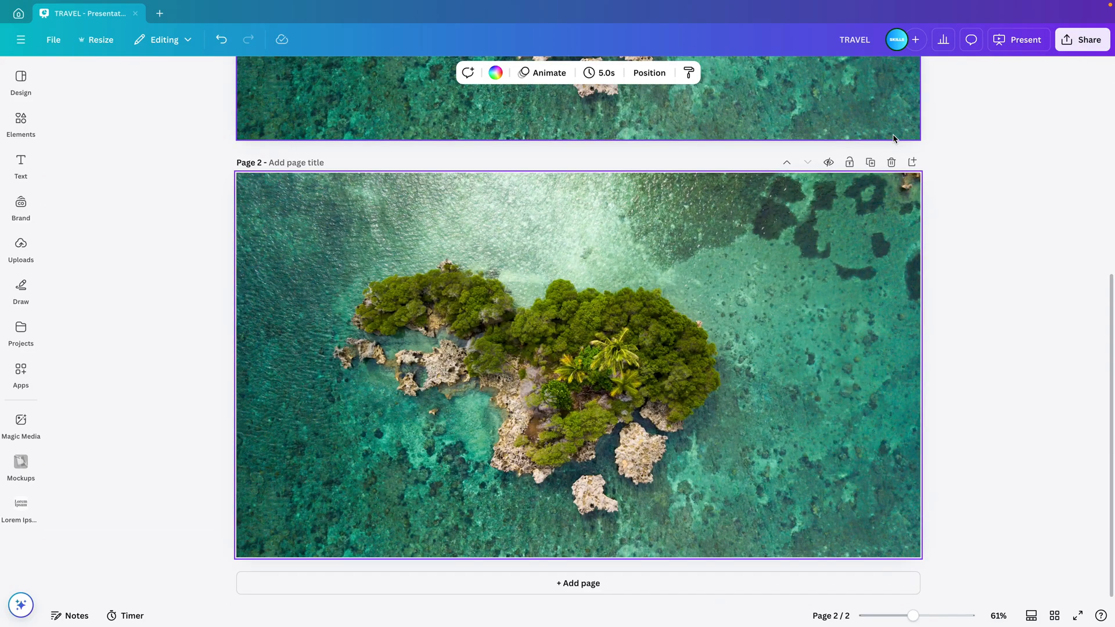
- Enlarge the island photo on page 2 beyond the page edges and shift it slightly upward
click(304, 358)
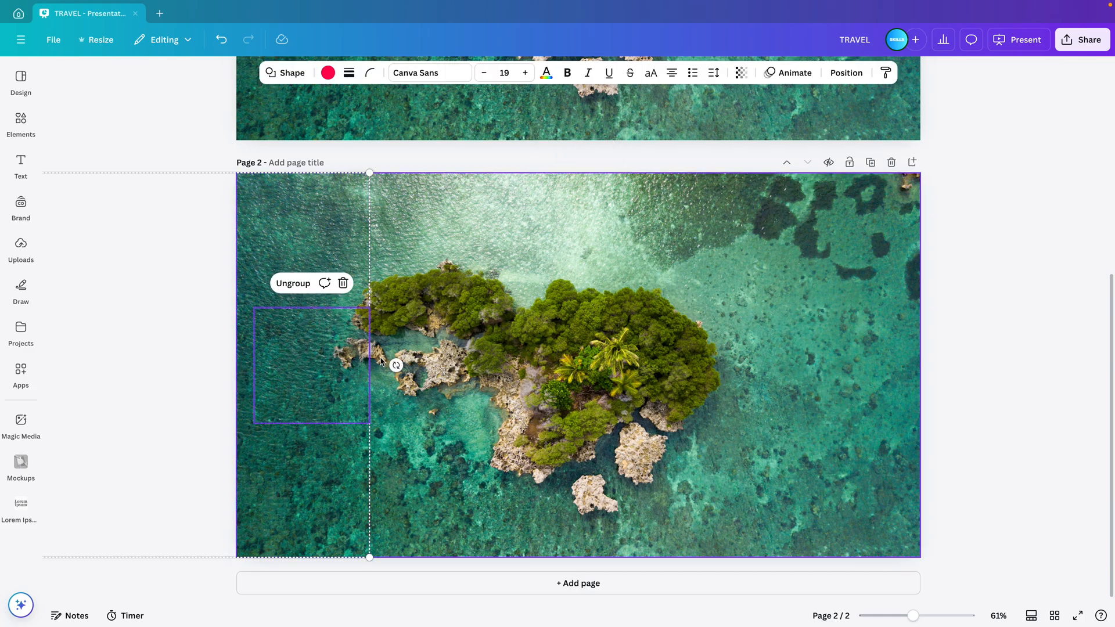
click(981, 343)
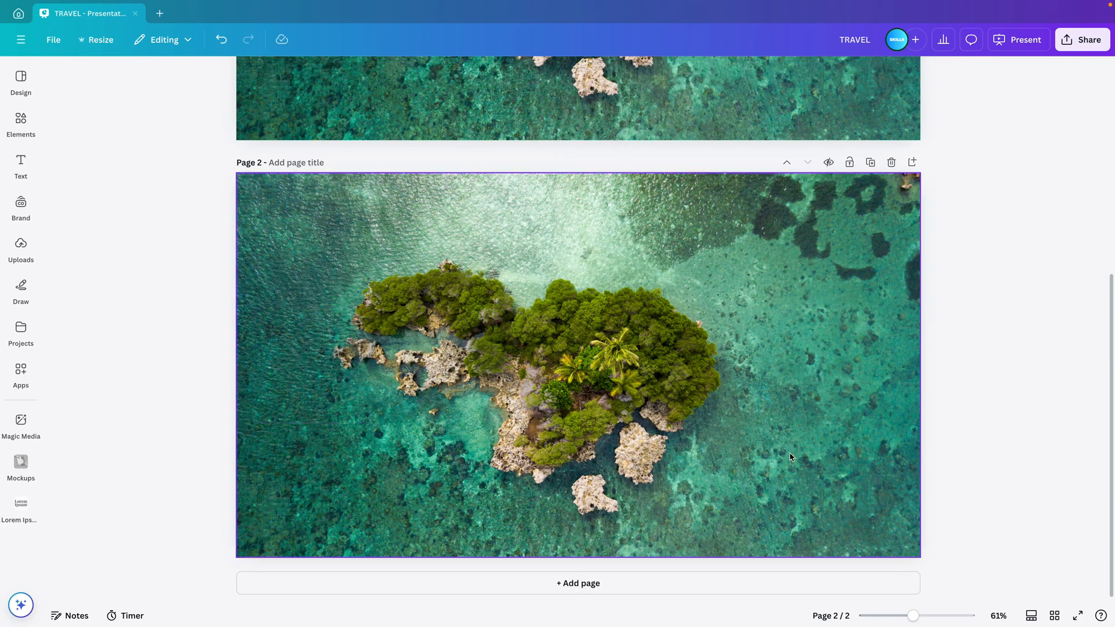
click(801, 346)
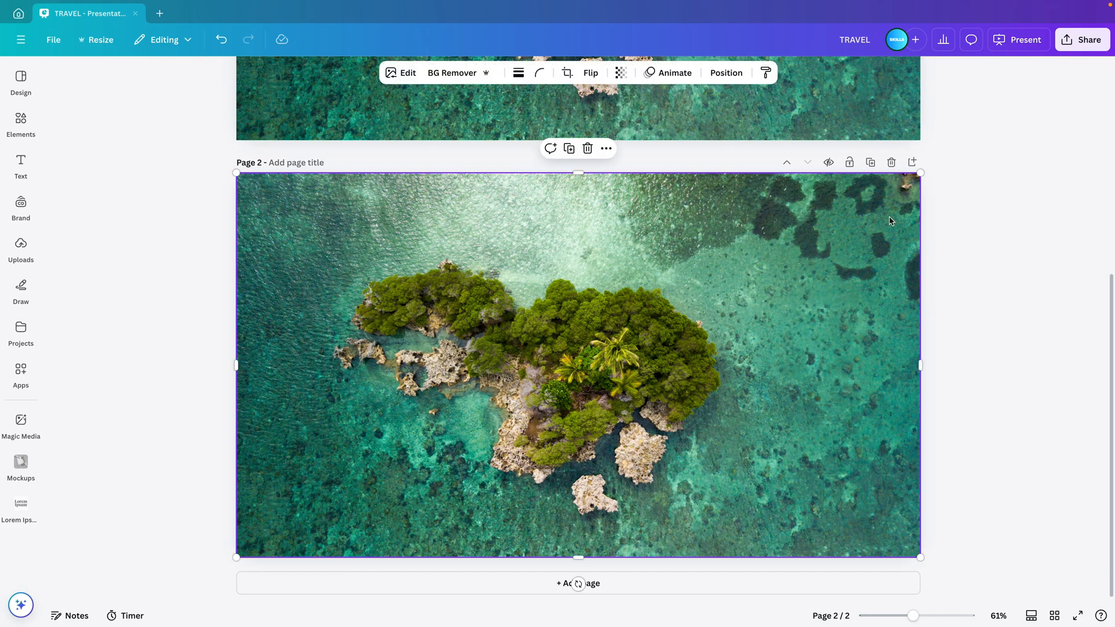
drag(918, 174, 972, 155)
drag(799, 353, 799, 344)
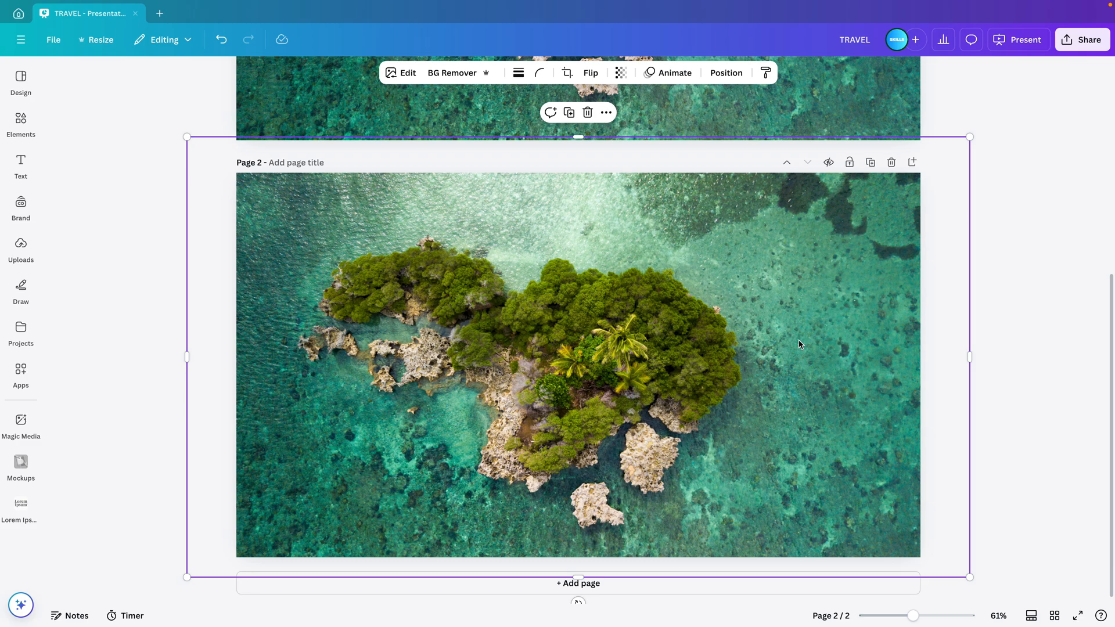
click(1003, 397)
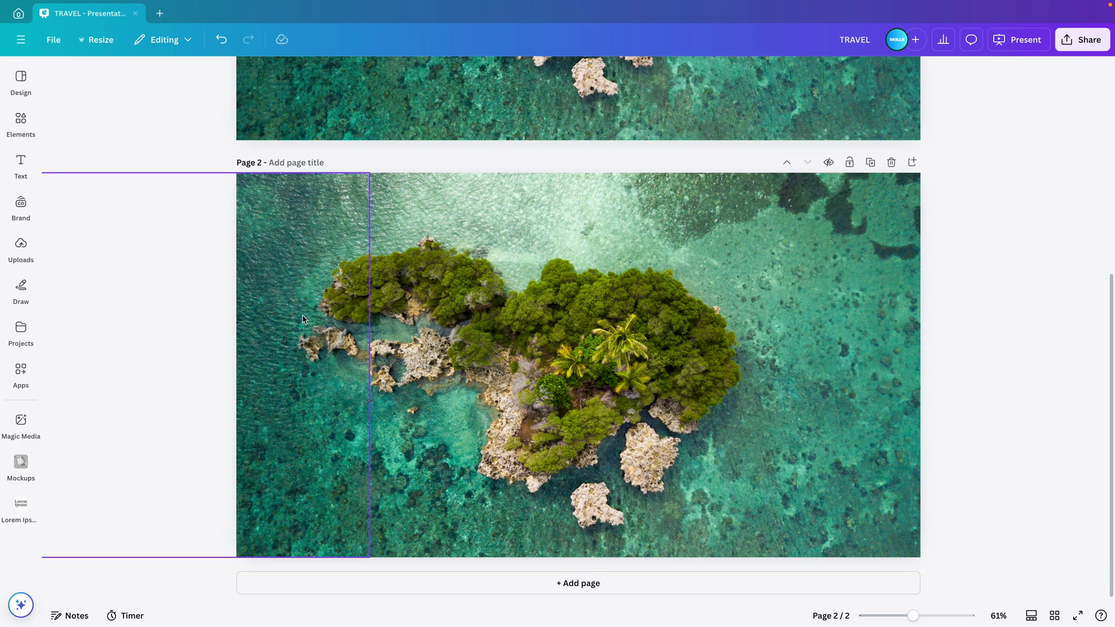
- Slide page 2's group right by its transparent circle until the red banner with TRAVEL worldwide fills the page
click(289, 338)
scroll(314, 438, down, 3)
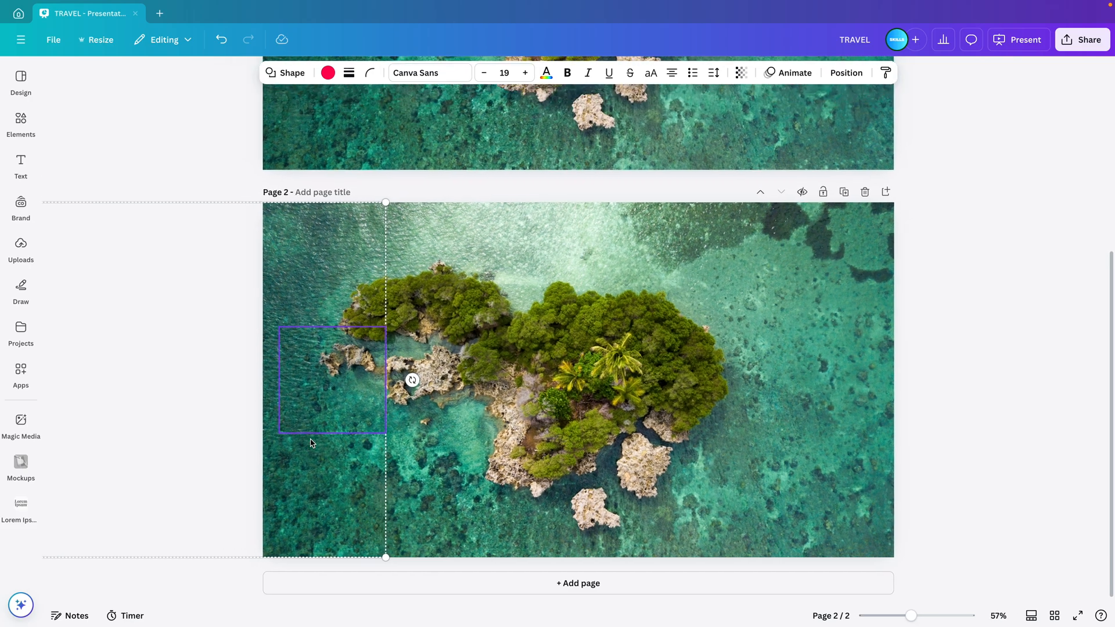
drag(317, 398, 932, 407)
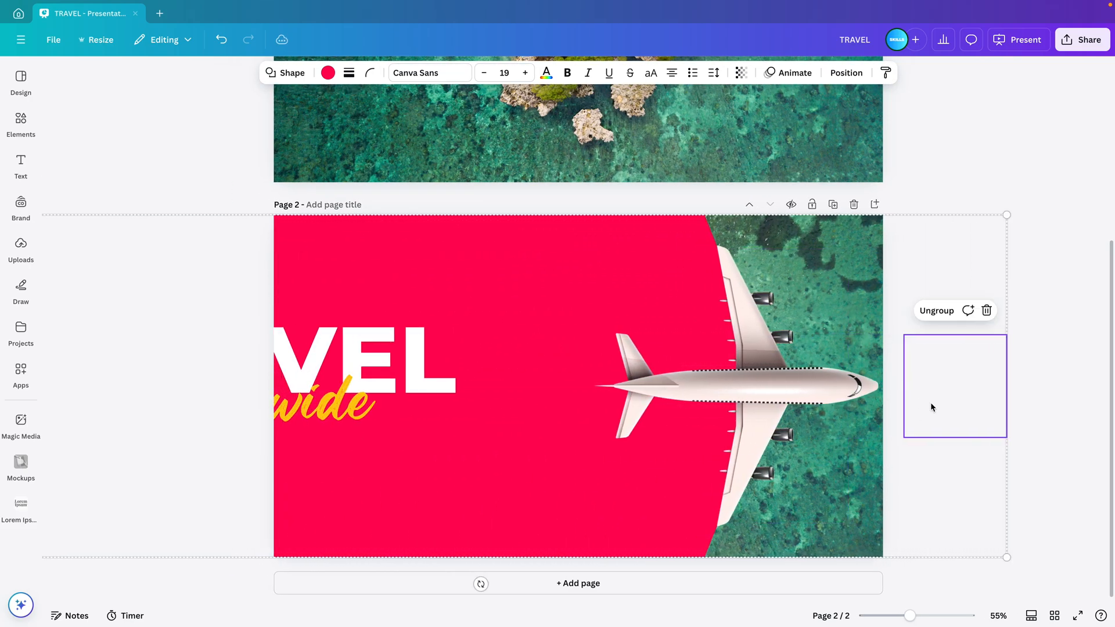
drag(537, 396, 843, 392)
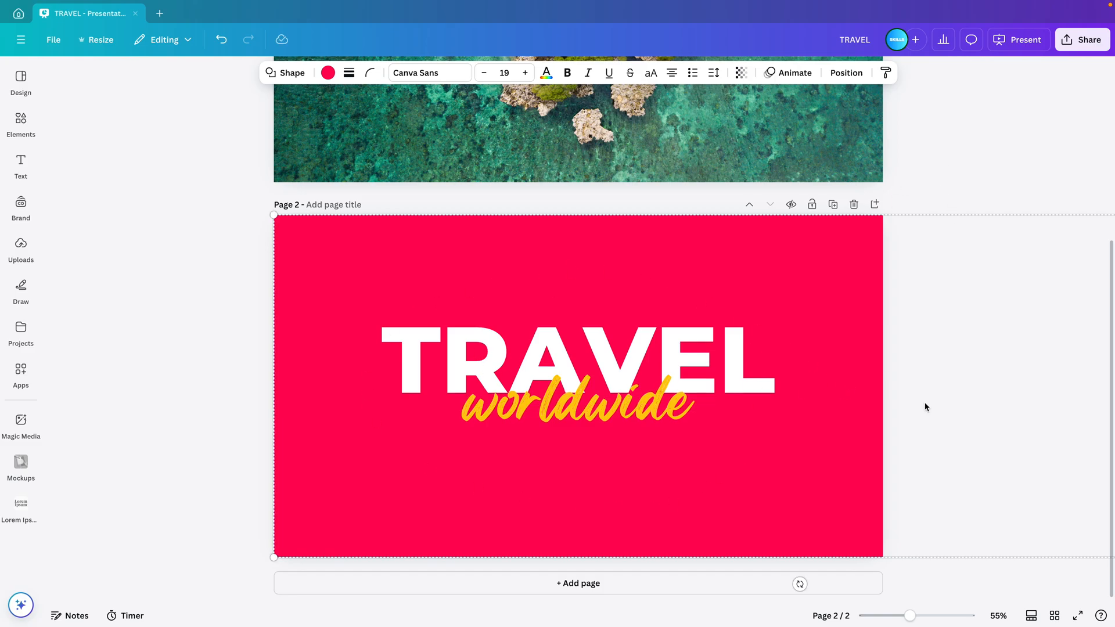
- Show the page thumbnails and add a Match & Move transition lasting 2.5 seconds between pages 1 and 2
click(1030, 614)
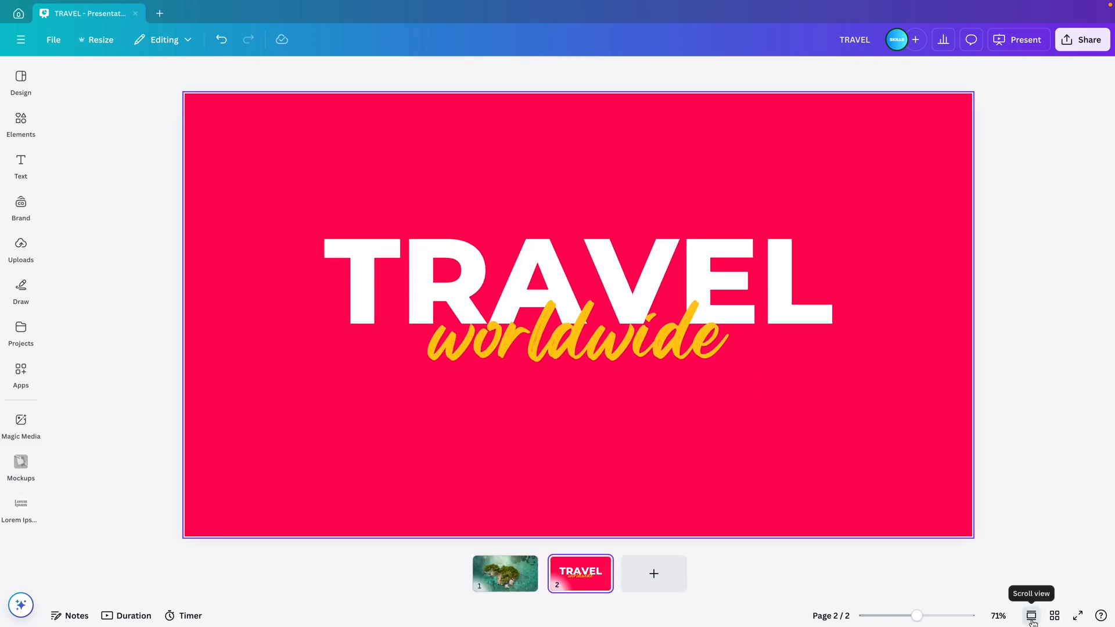
click(542, 581)
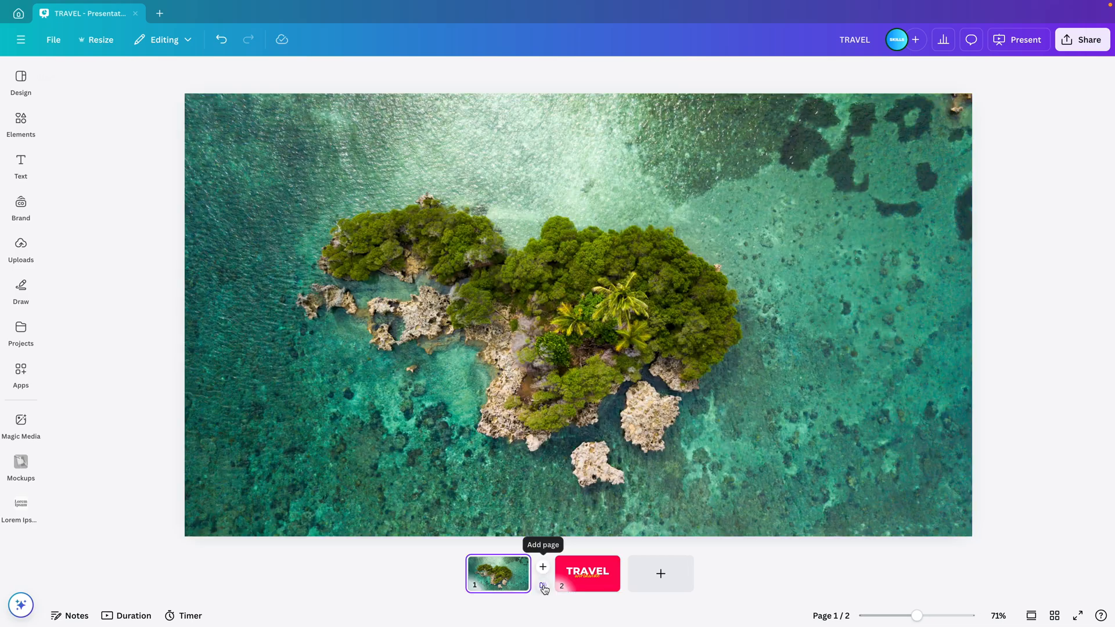
click(96, 308)
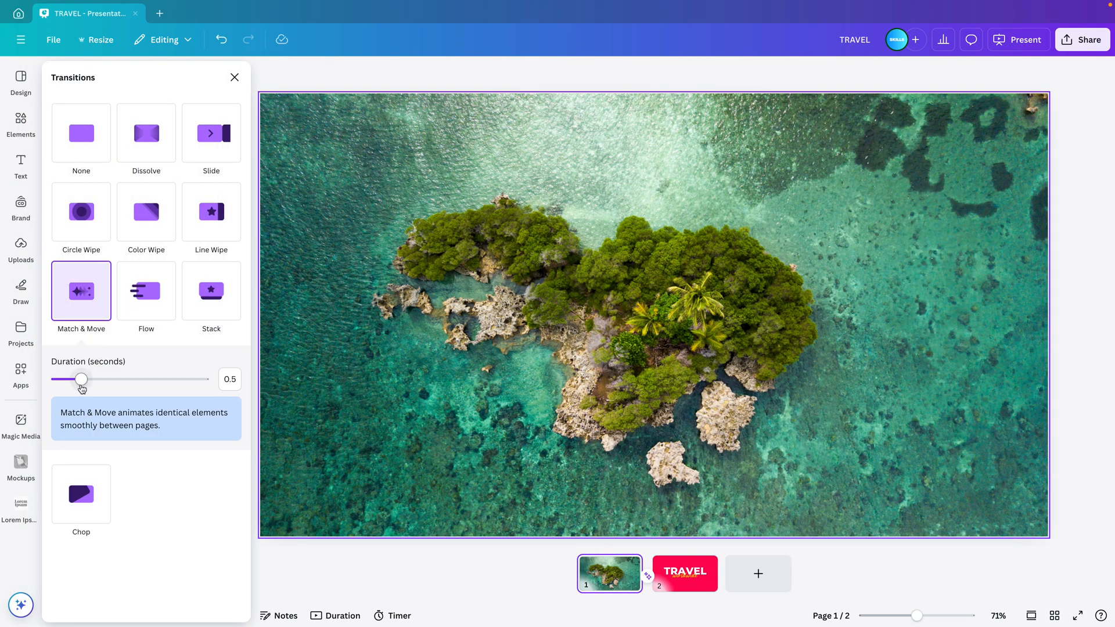
drag(81, 379, 218, 386)
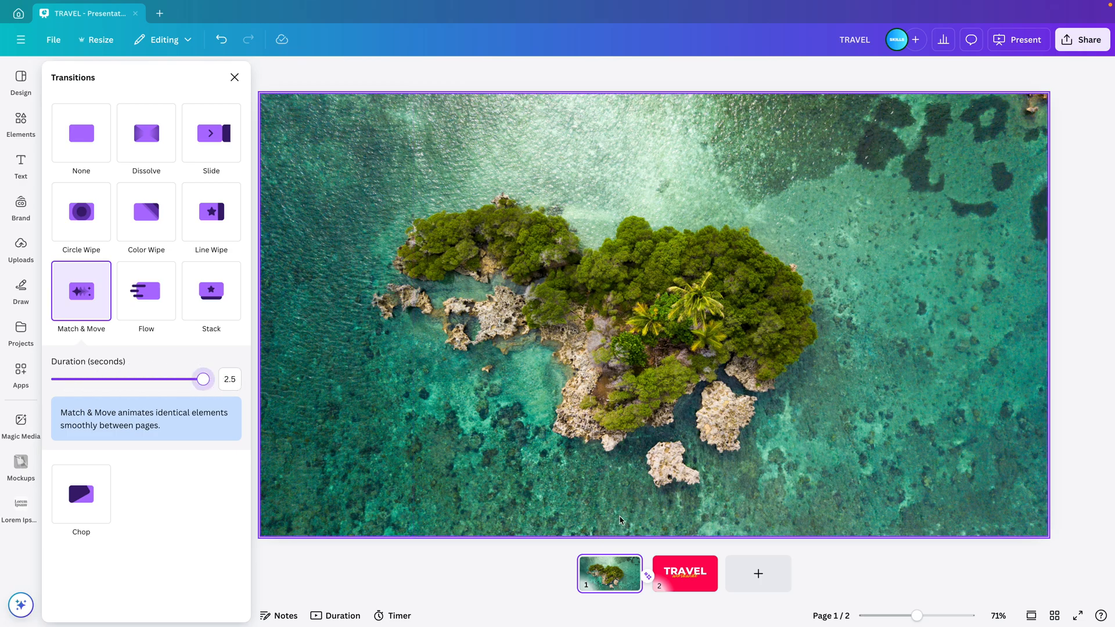
- Play the presentation full screen to check the airplane transition, then return to the editor
click(1078, 616)
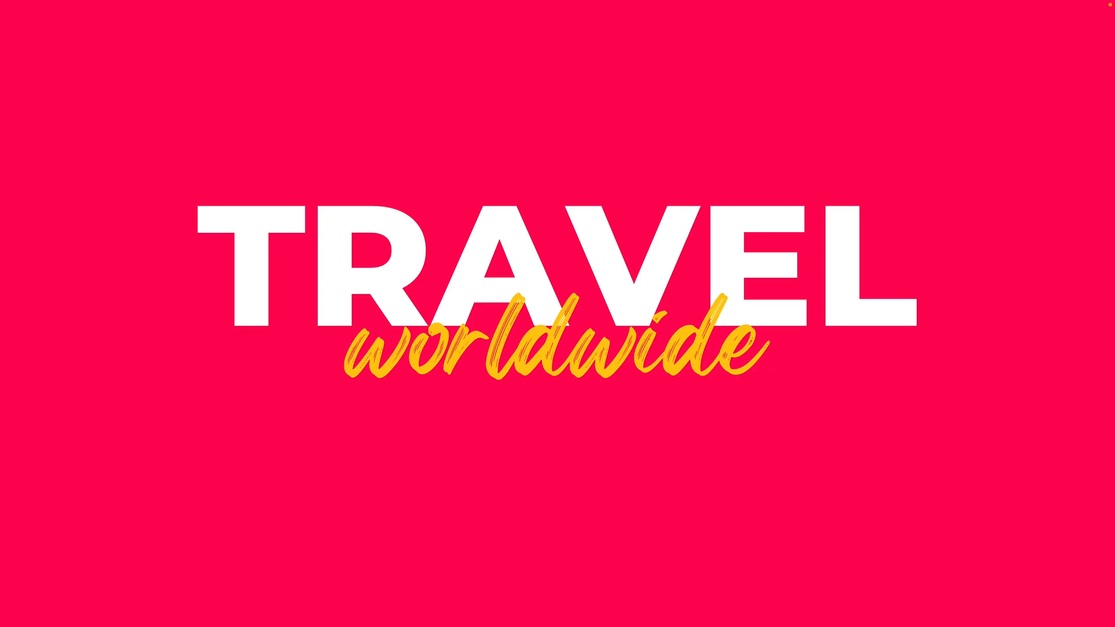
key(Escape)
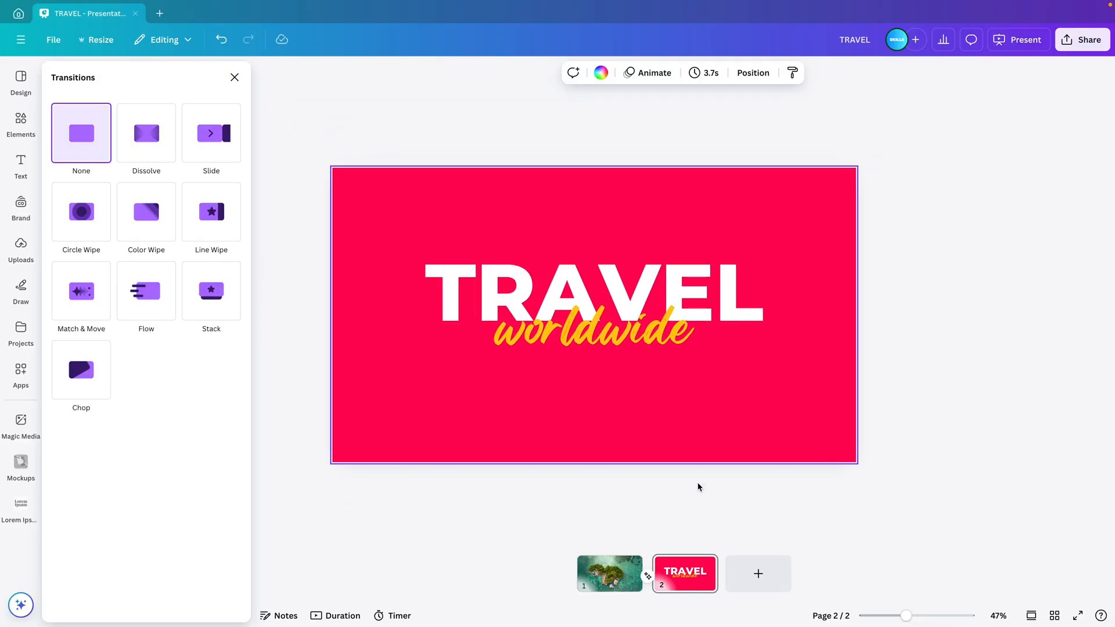
- Duplicate the red TRAVEL worldwide page as page 3
click(692, 575)
key(super+d)
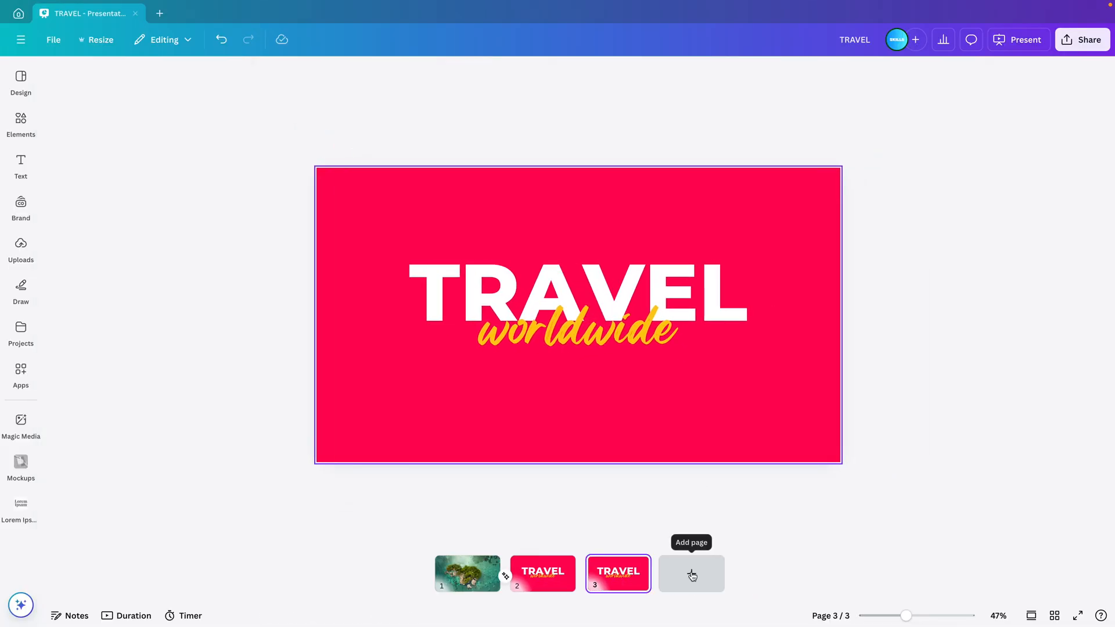
- Replace page 3's island background with the aerial city-block photo found under "barcelona top view", then move the red banner back over the page
drag(681, 245, 682, 311)
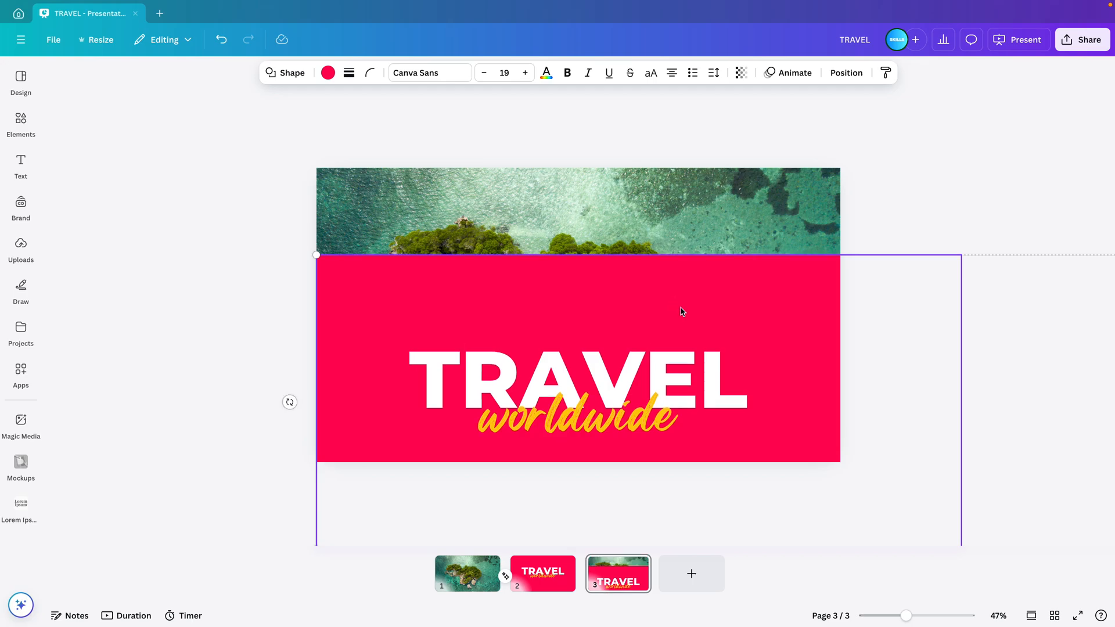
scroll(682, 311, up, 3)
click(21, 119)
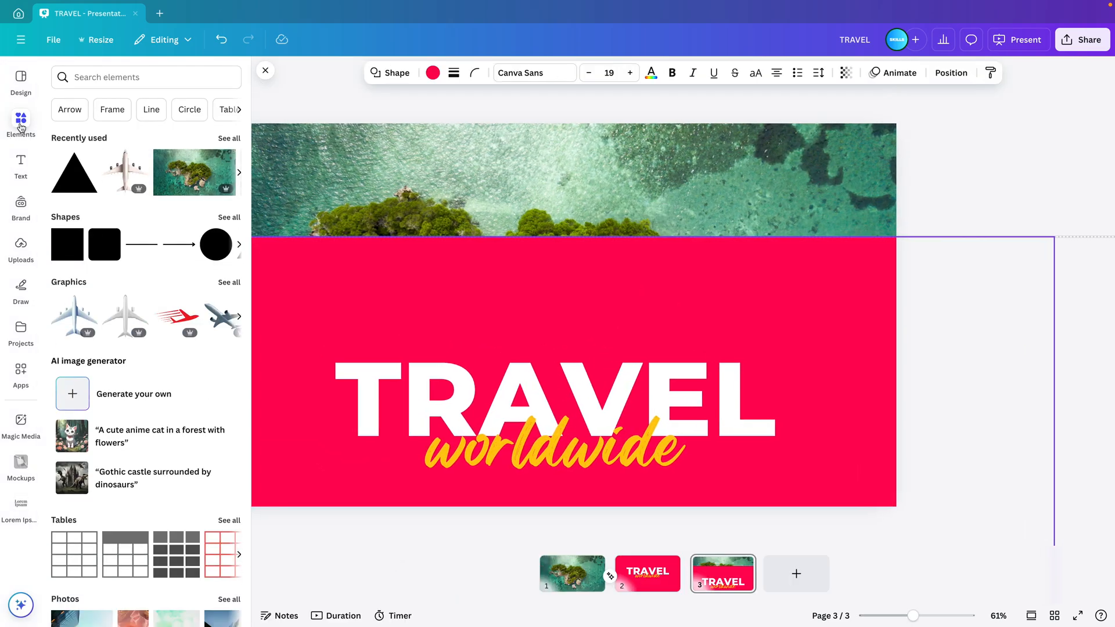
click(116, 77)
text(bar)
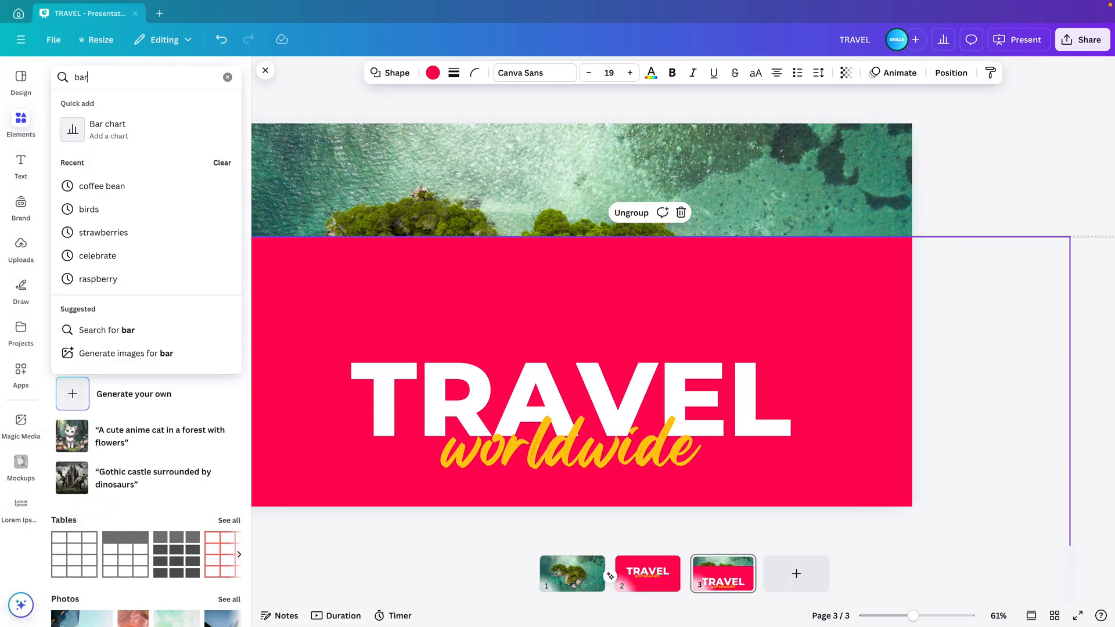
text(celona top view)
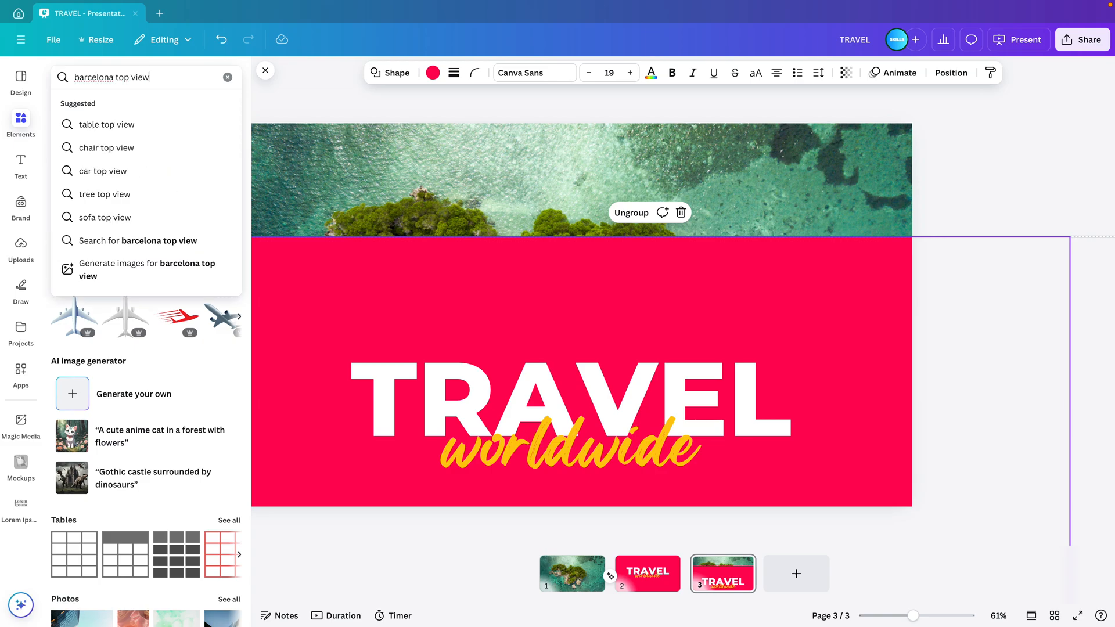
key(Return)
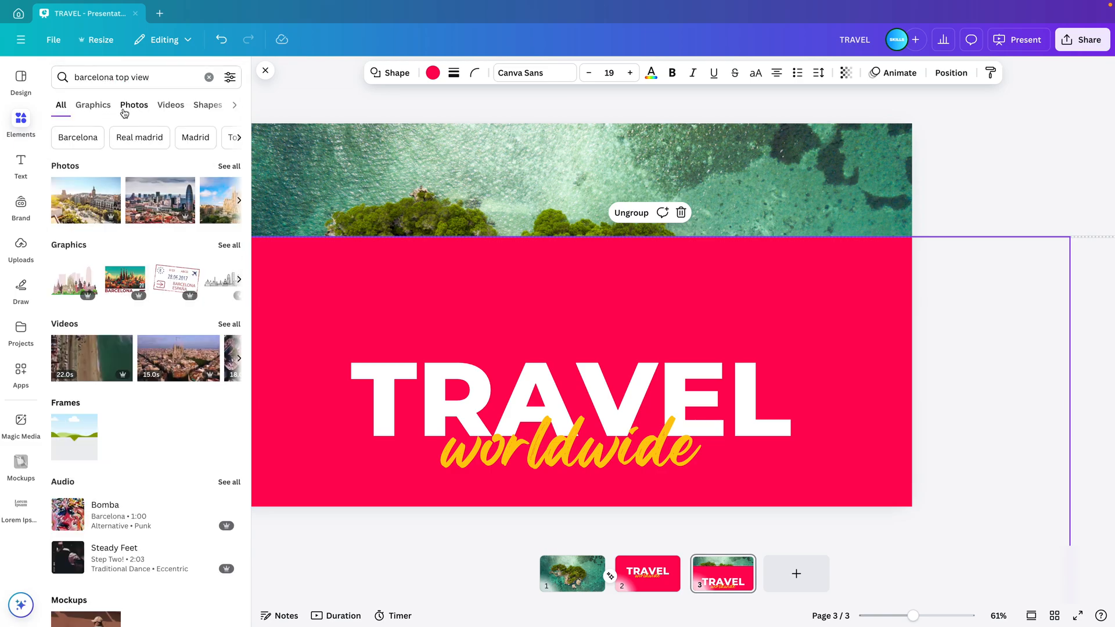
click(127, 108)
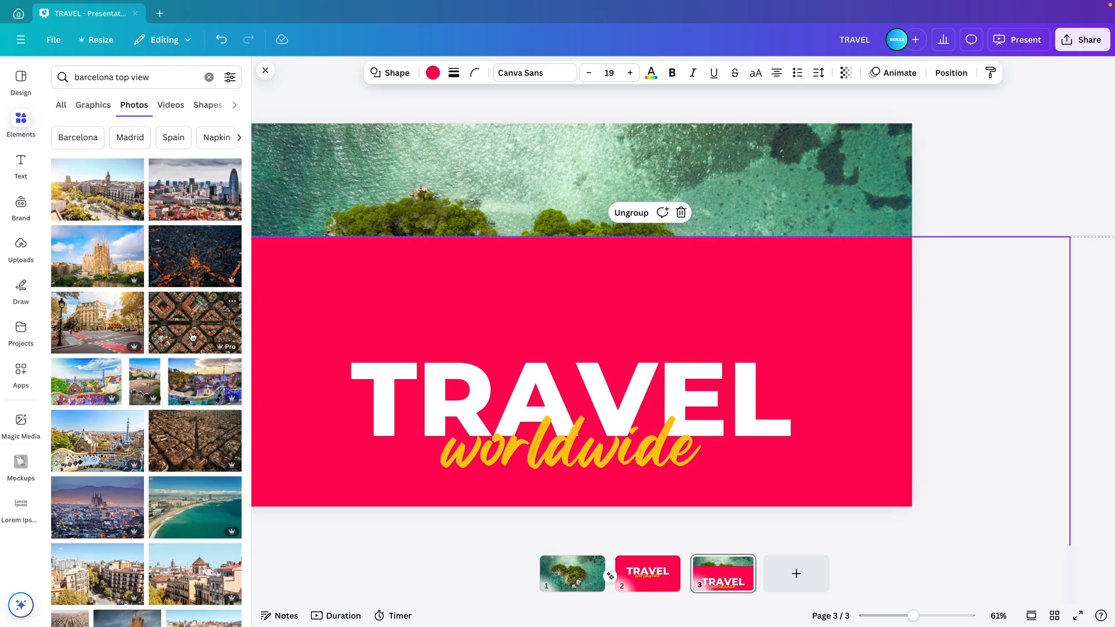
drag(196, 323, 269, 156)
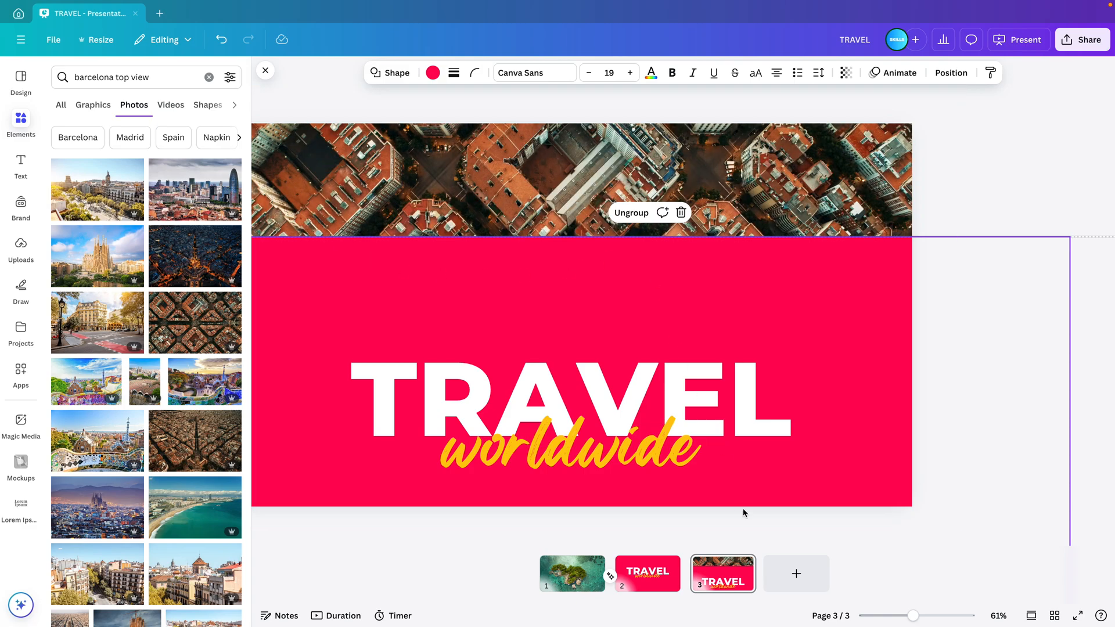
drag(751, 273, 755, 192)
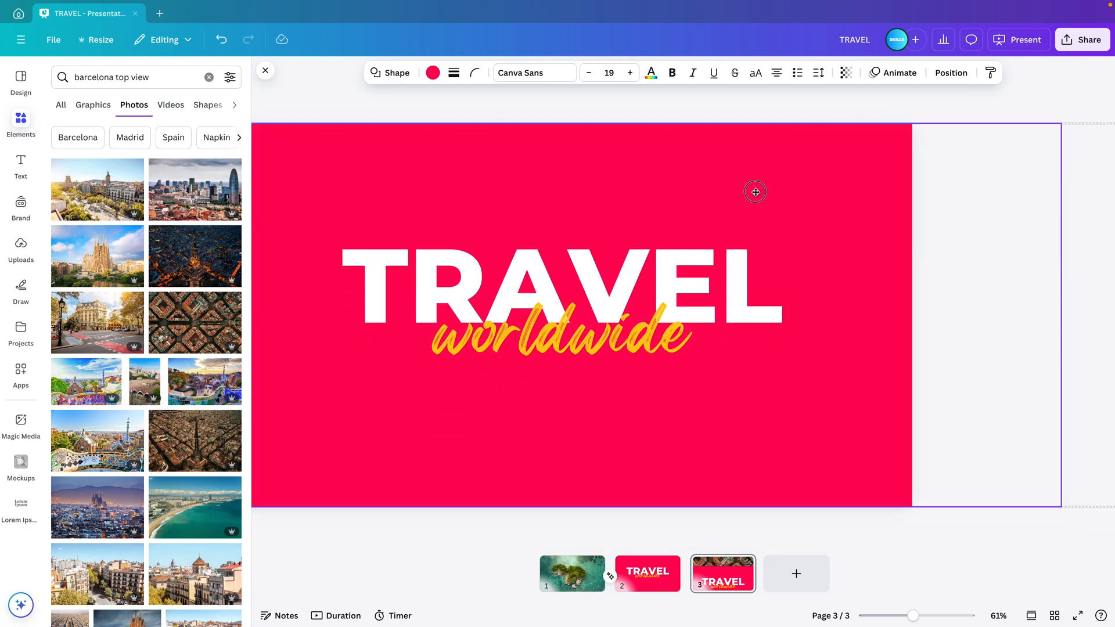
- Duplicate page 3 as page 4
click(732, 579)
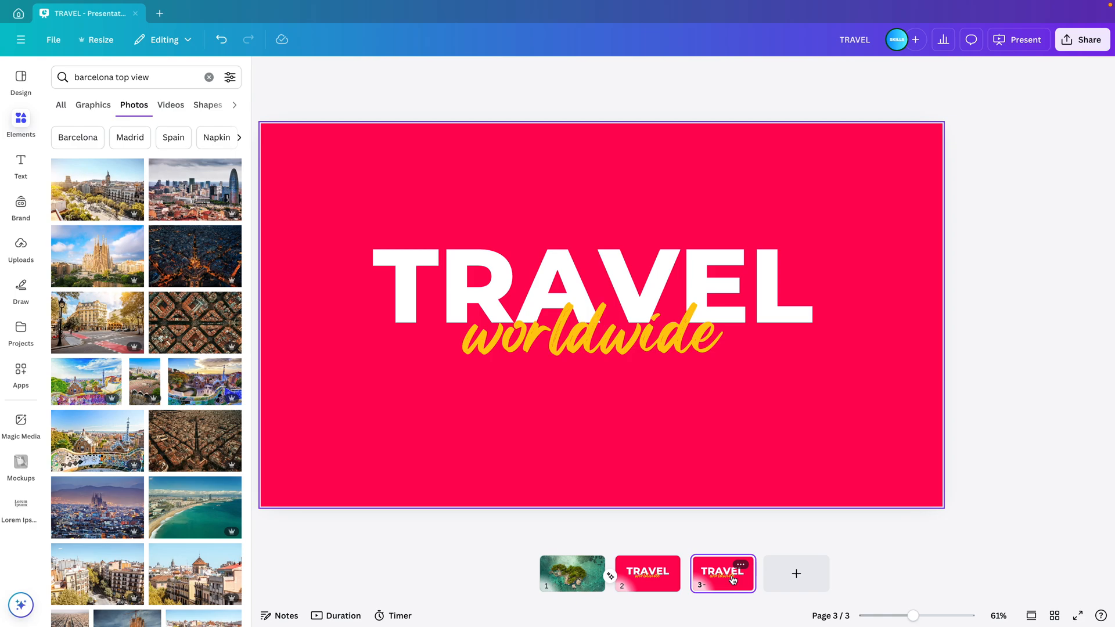
key(super+d)
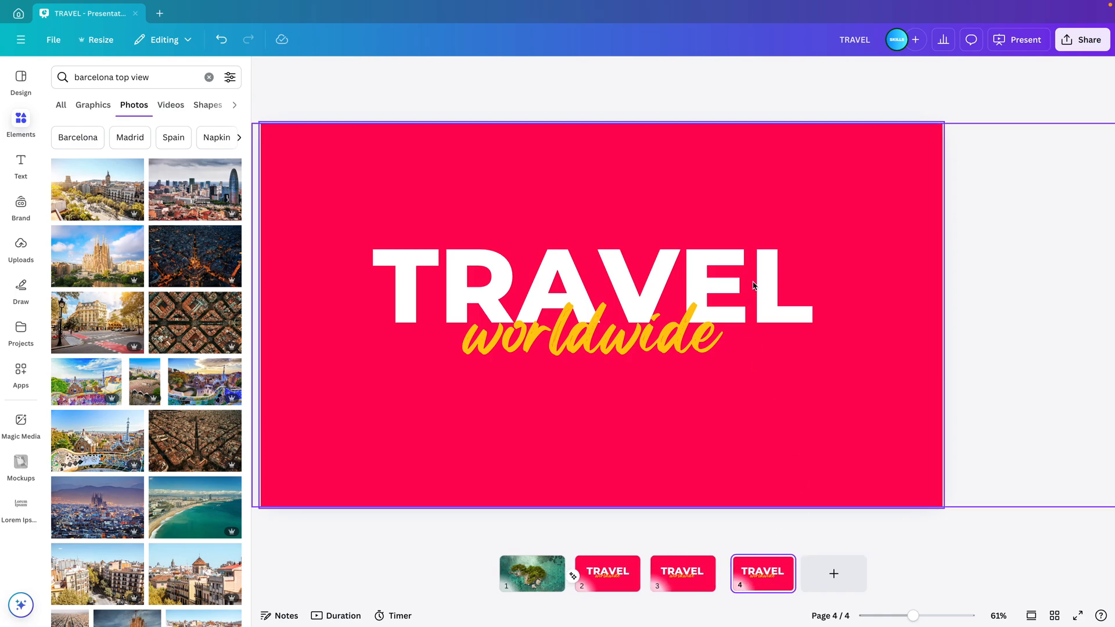
drag(756, 284, 830, 354)
key(super+z)
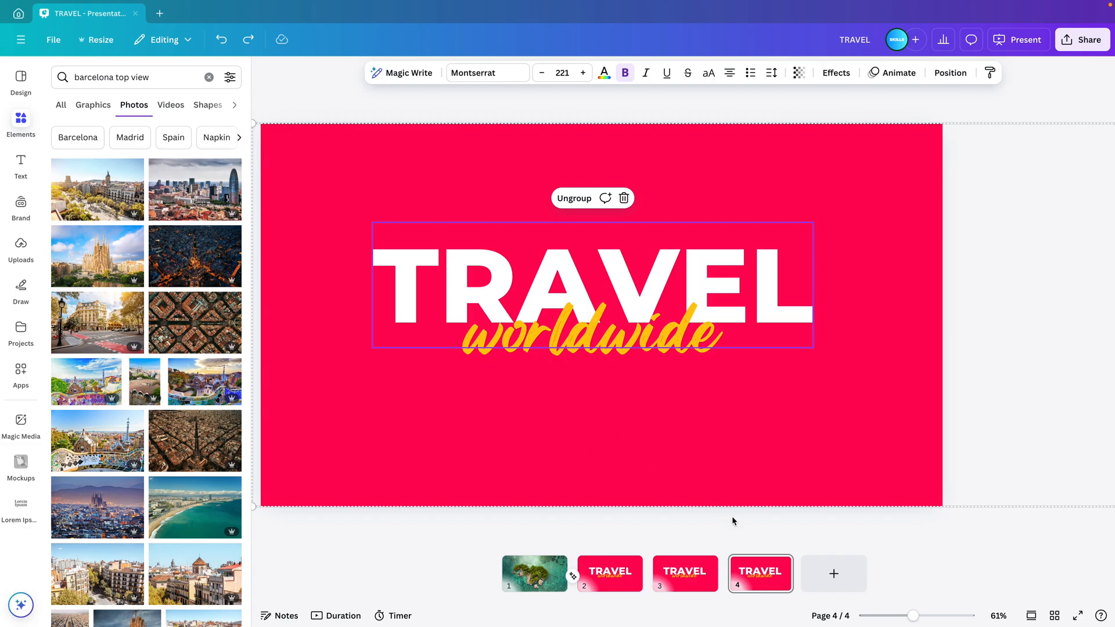
- Slide page 4's banner group right until only a narrow red strip remains at the page's right edge
click(439, 434)
drag(339, 446, 985, 474)
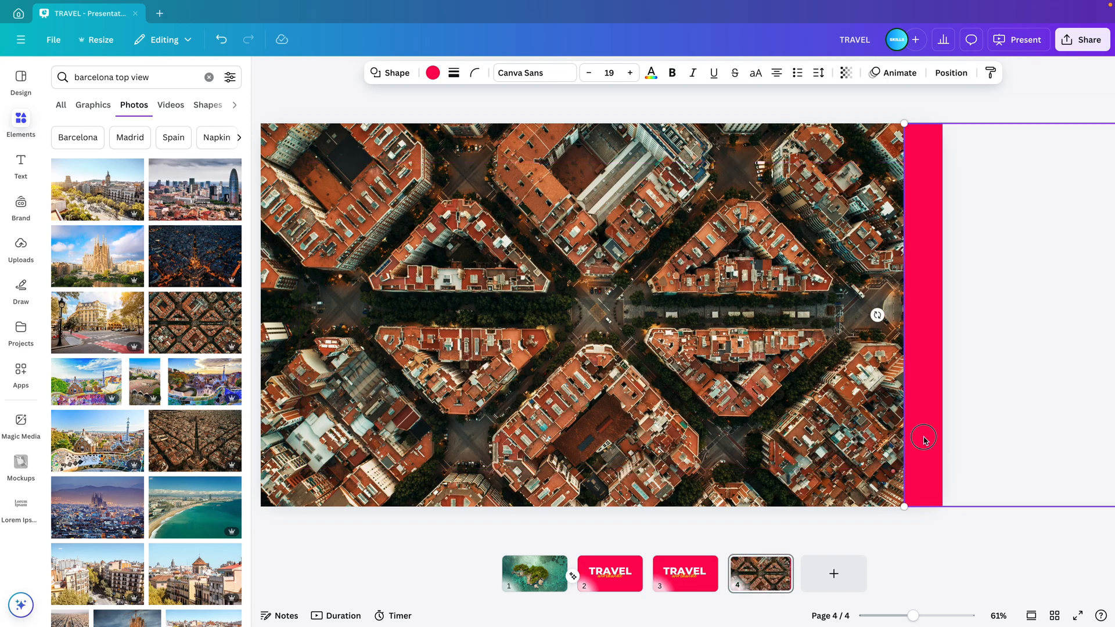
mouse_move(920, 441)
mouse_down()
mouse_move(970, 438)
mouse_move(796, 451)
mouse_move(934, 447)
mouse_up()
drag(926, 381, 980, 385)
key(ctrl+z)
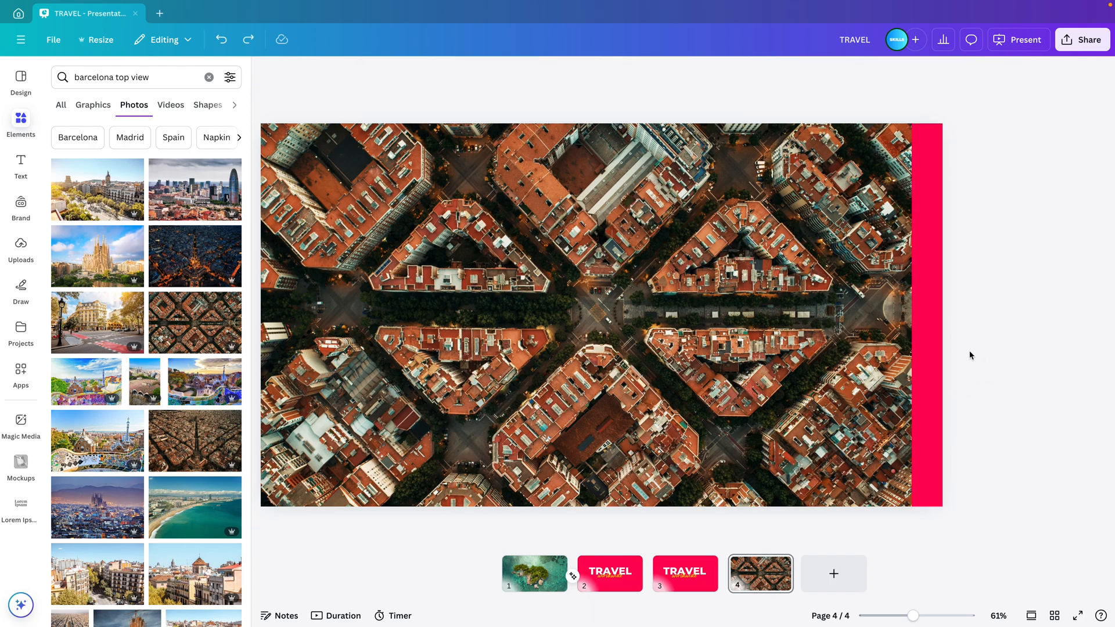
- Add a small circle just left of the red strip on page 4 and make it fully transparent
key(c)
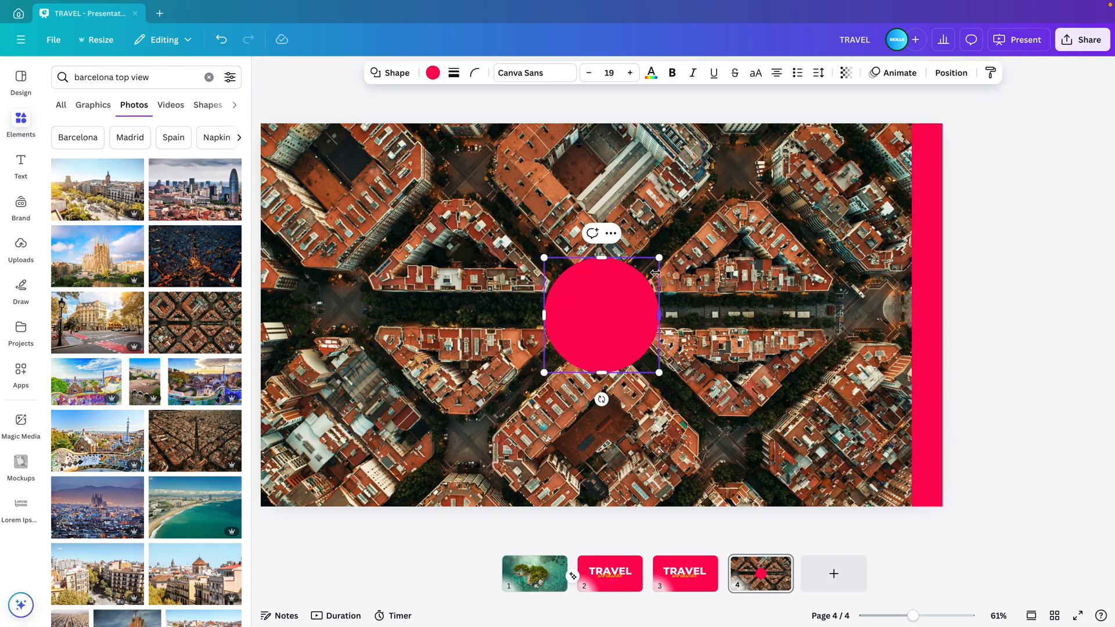
drag(662, 256, 892, 320)
click(845, 72)
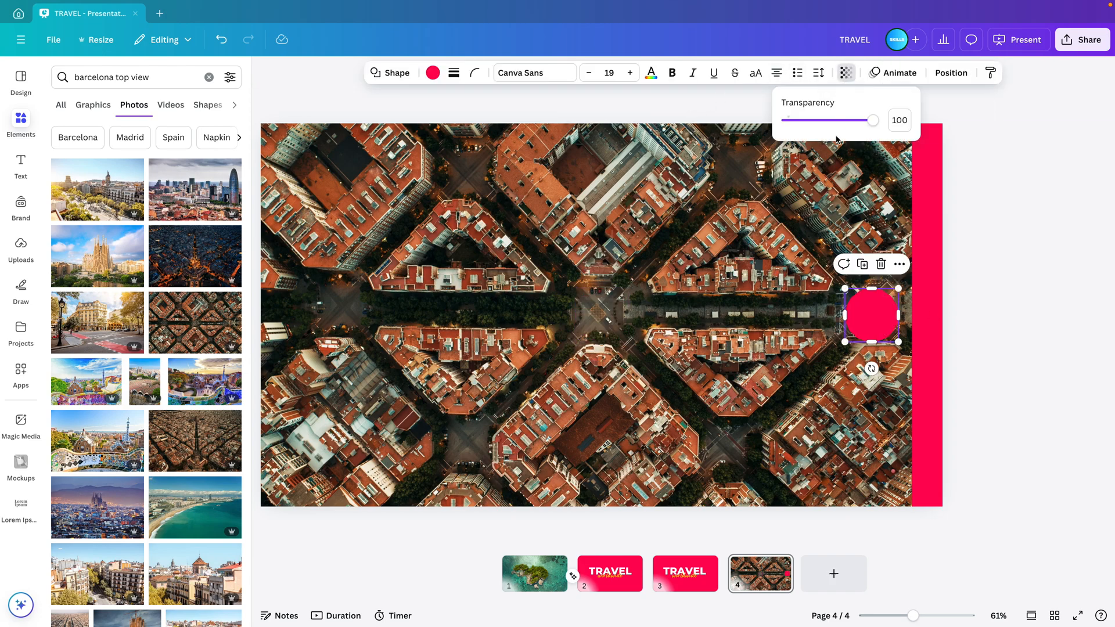
drag(872, 120, 786, 119)
- Group the transparent circle with page 4's banner and slide the group right until the red strip leaves the page
shift+click(934, 256)
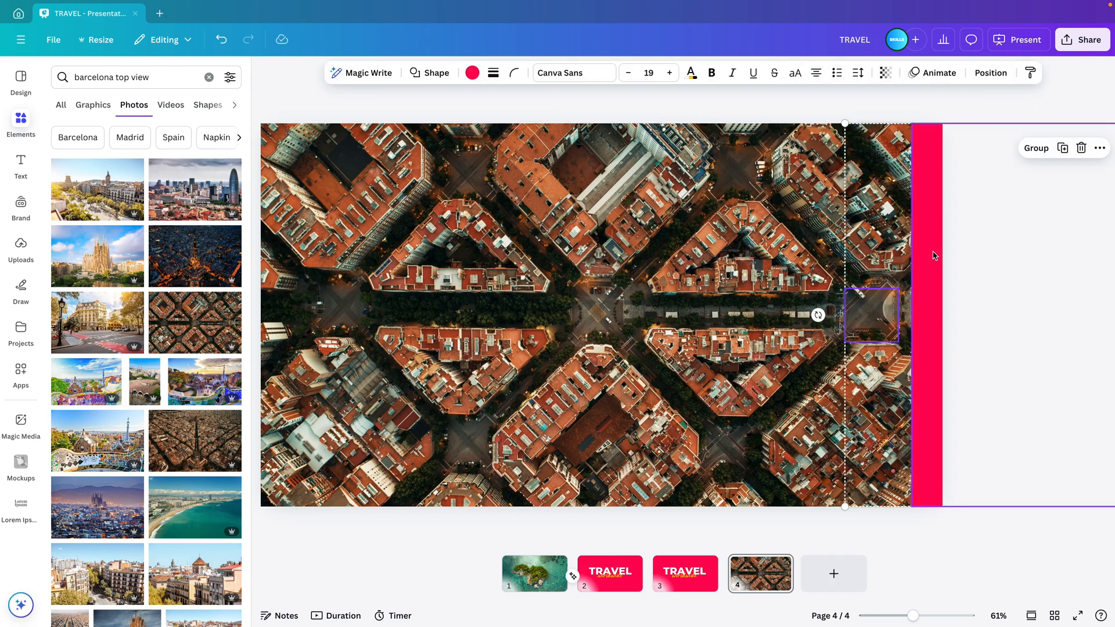
key(ctrl+g)
drag(936, 415, 992, 409)
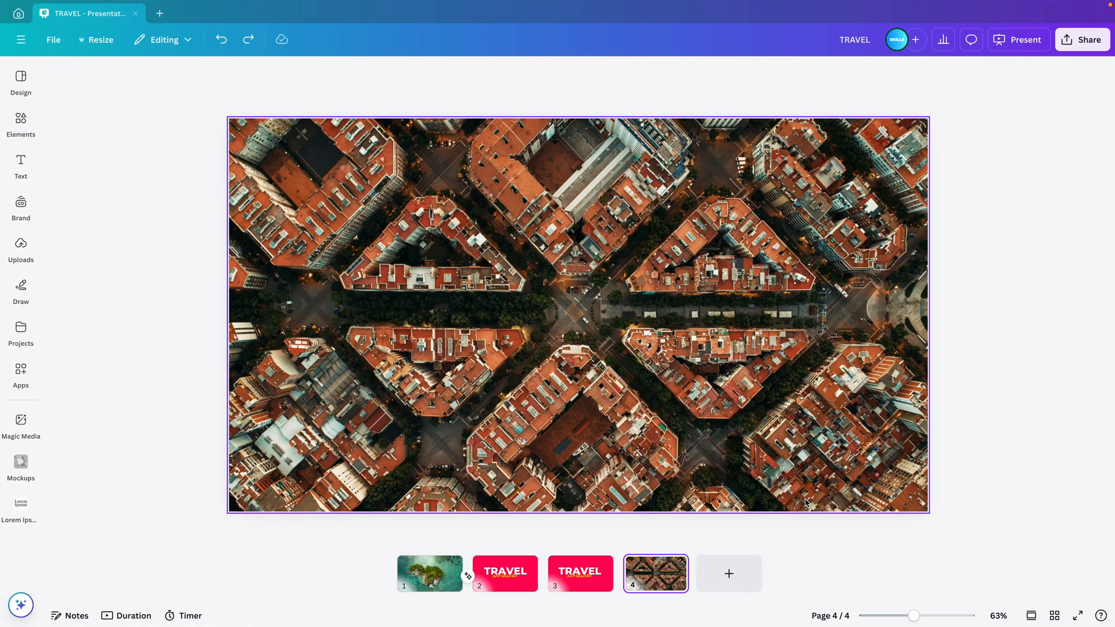
- Delete the TRAVEL worldwide banner group from page 3 using its layer list
click(595, 586)
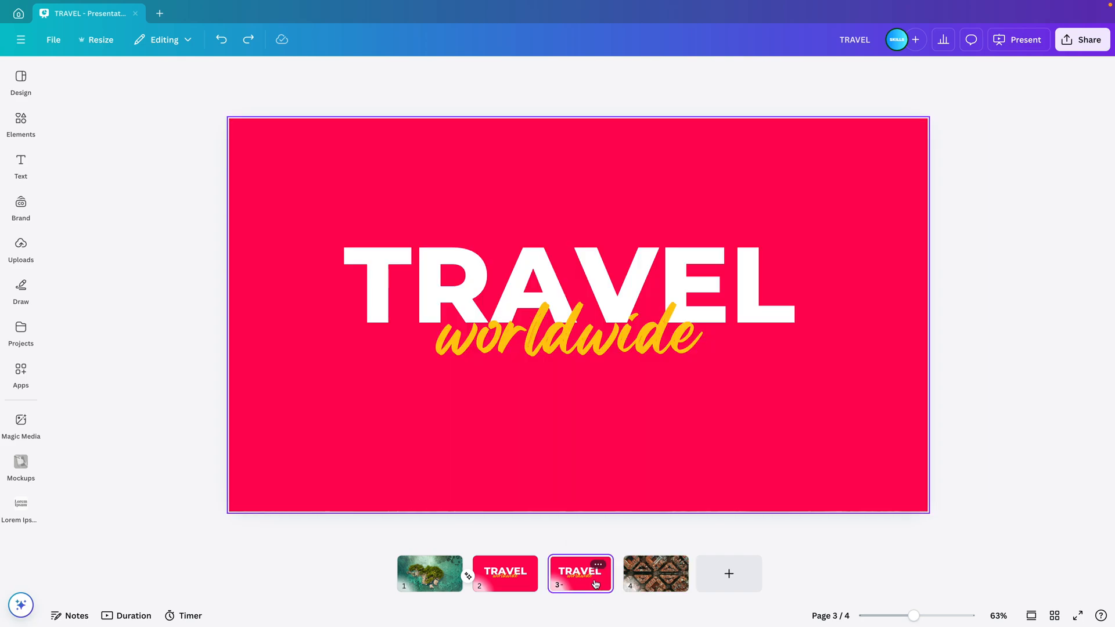
click(884, 177)
click(846, 72)
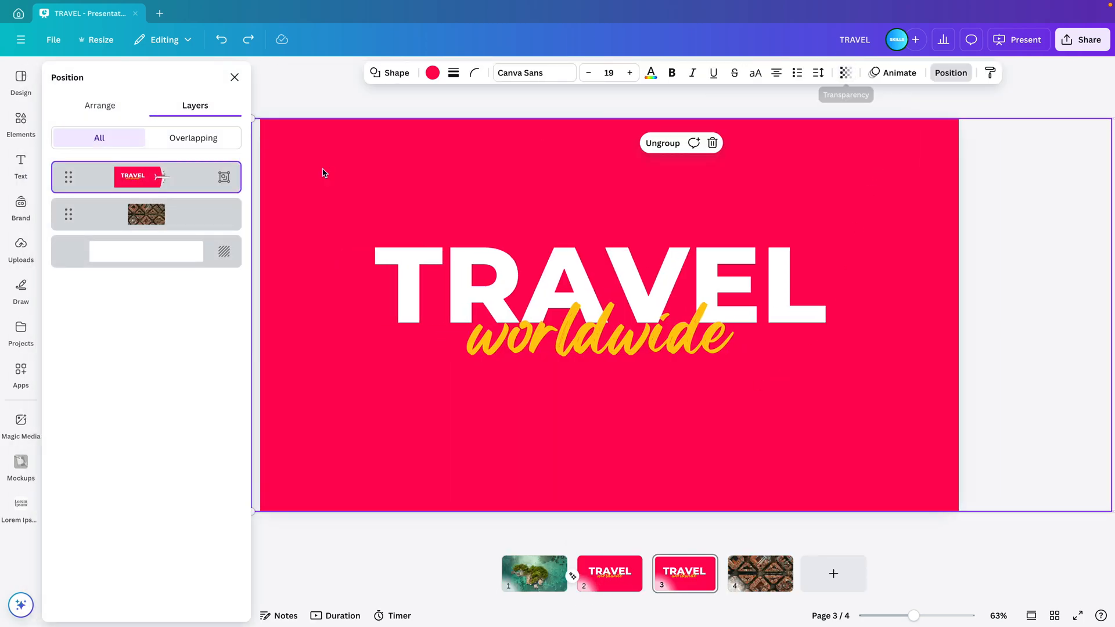
click(159, 180)
key(Delete)
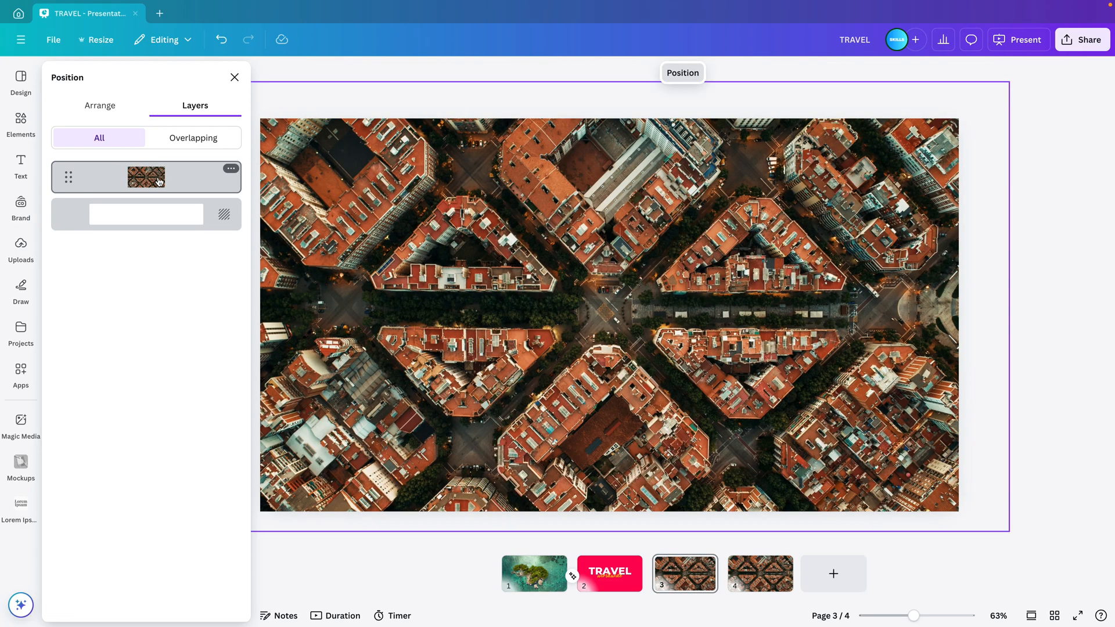
- Paste page 4's banner group with the transparent circle onto page 3 and slide it left until the red banner fills the page
scroll(504, 274, down, 3)
key(super+v)
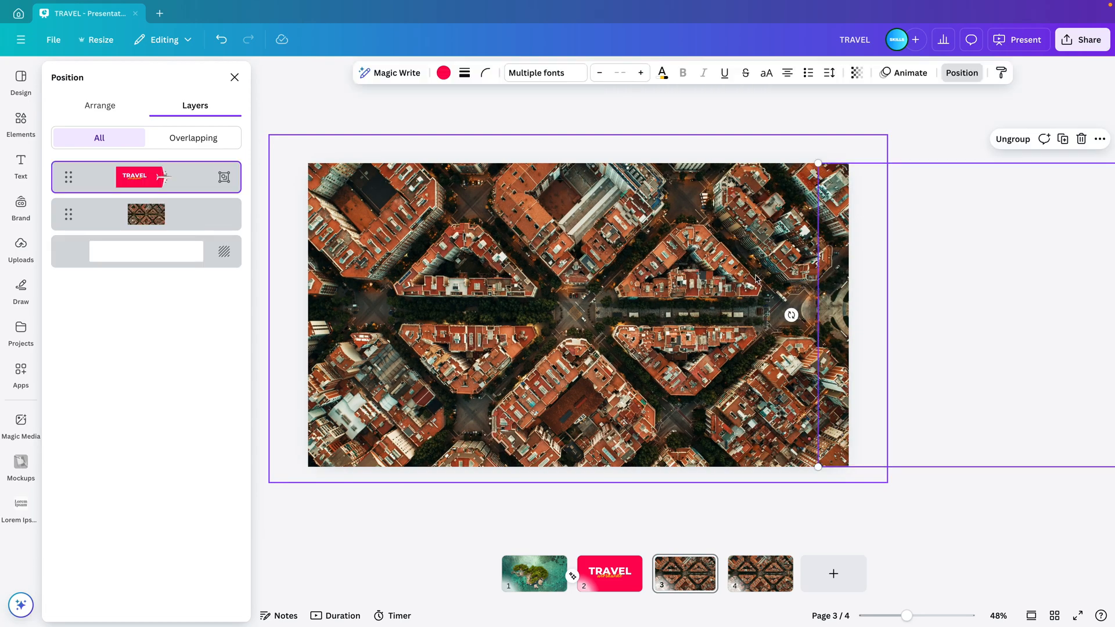
drag(911, 326, 366, 382)
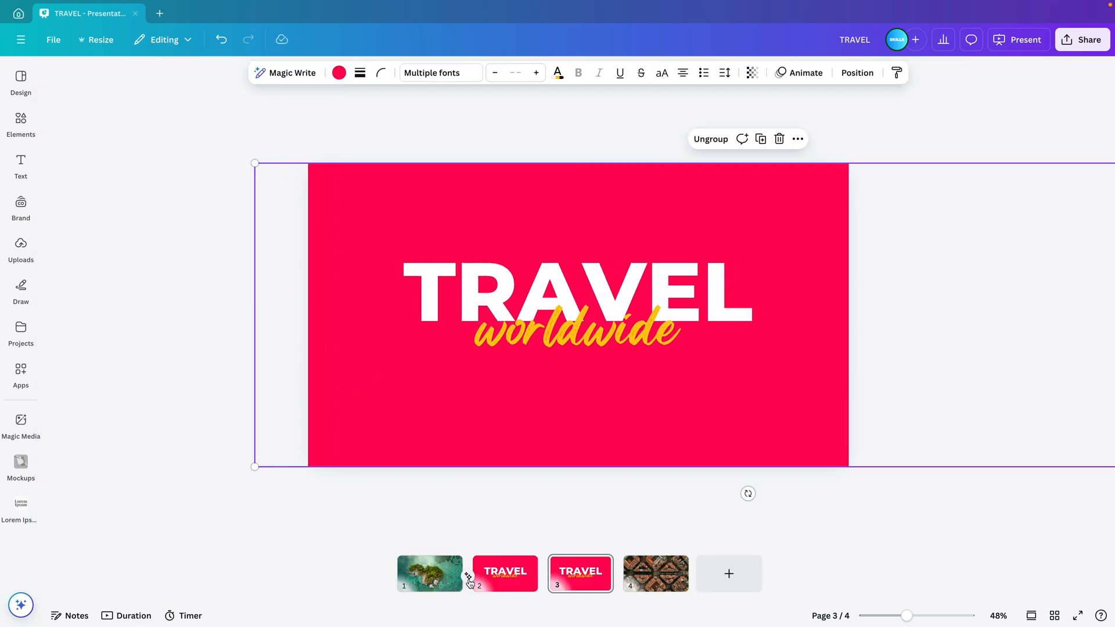
- Apply the 2.5-second Match & Move transition between all pages
click(469, 578)
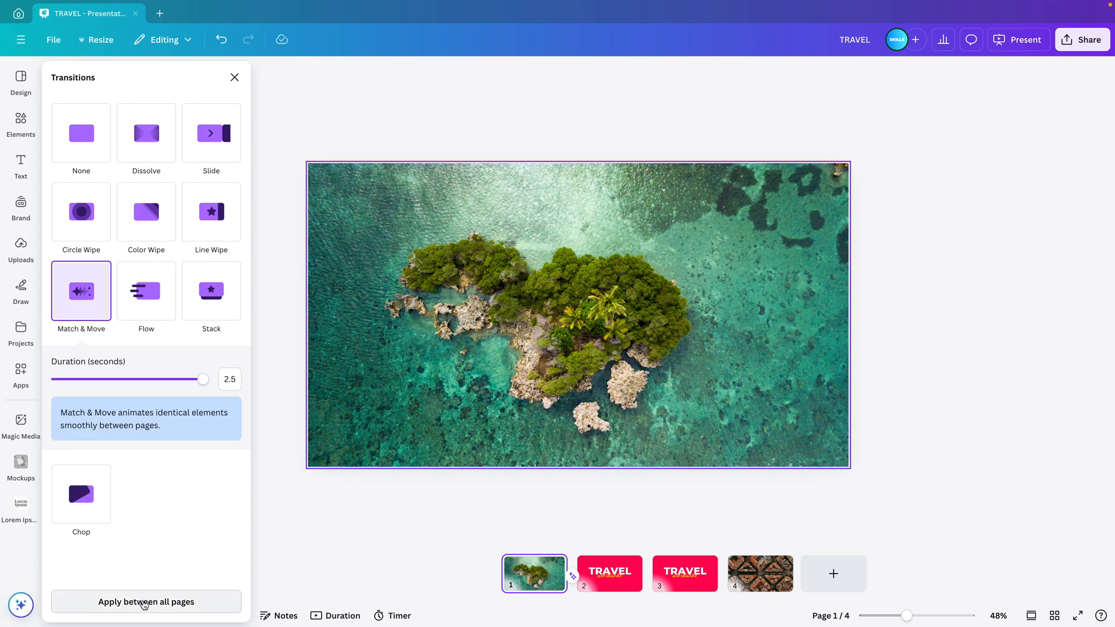
click(144, 603)
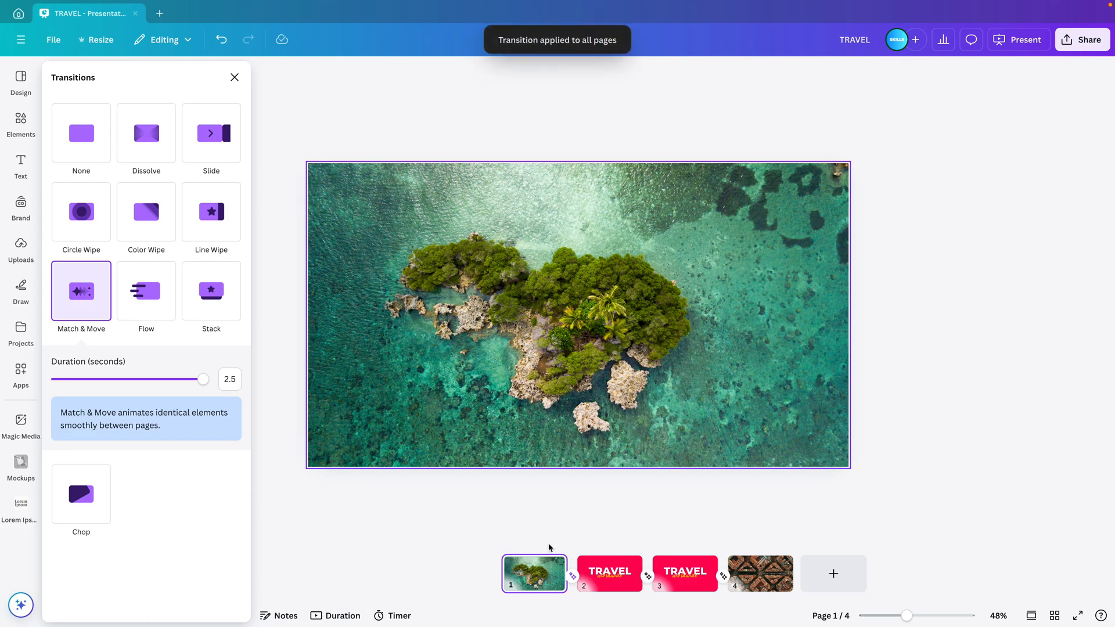
click(234, 78)
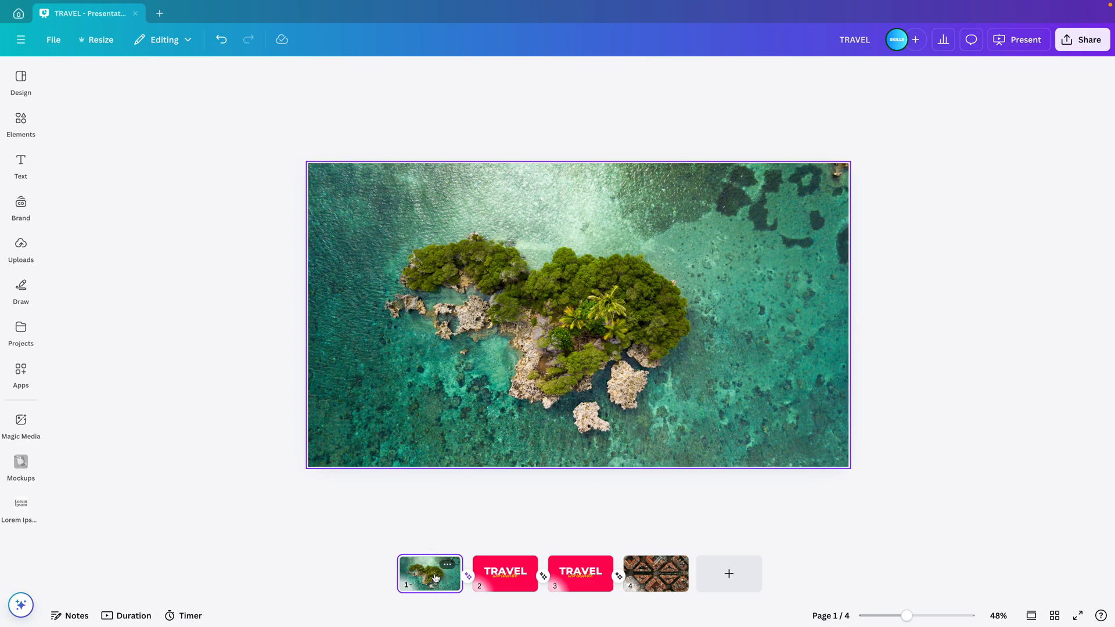
- Review the four pages, then play the presentation full screen from page 1 to check the transitions through to the city photo
key(Right)
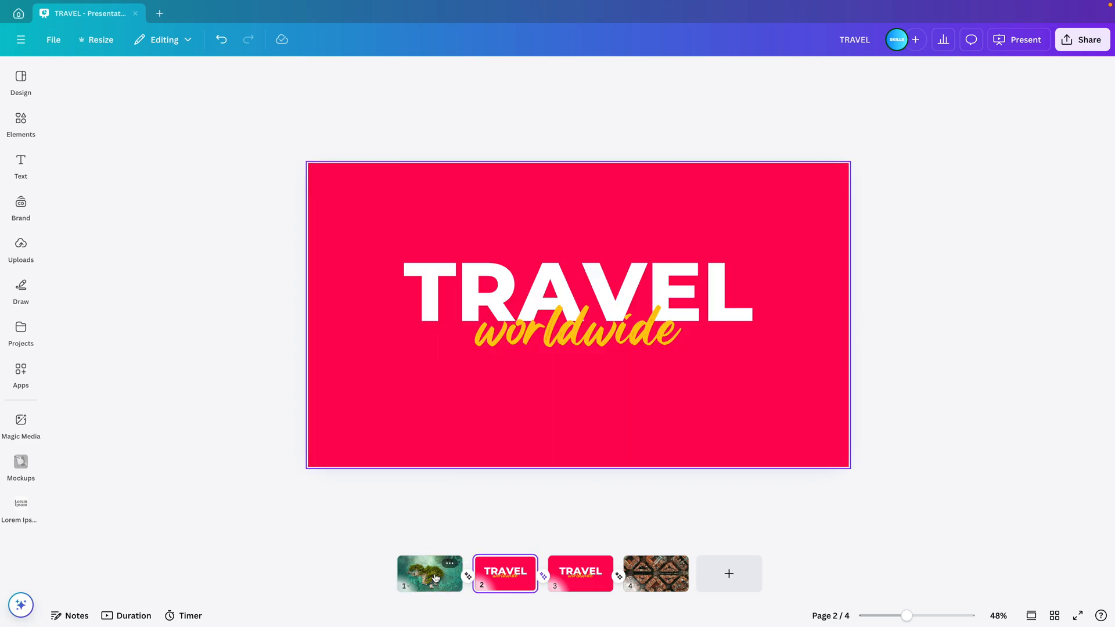
key(Right)
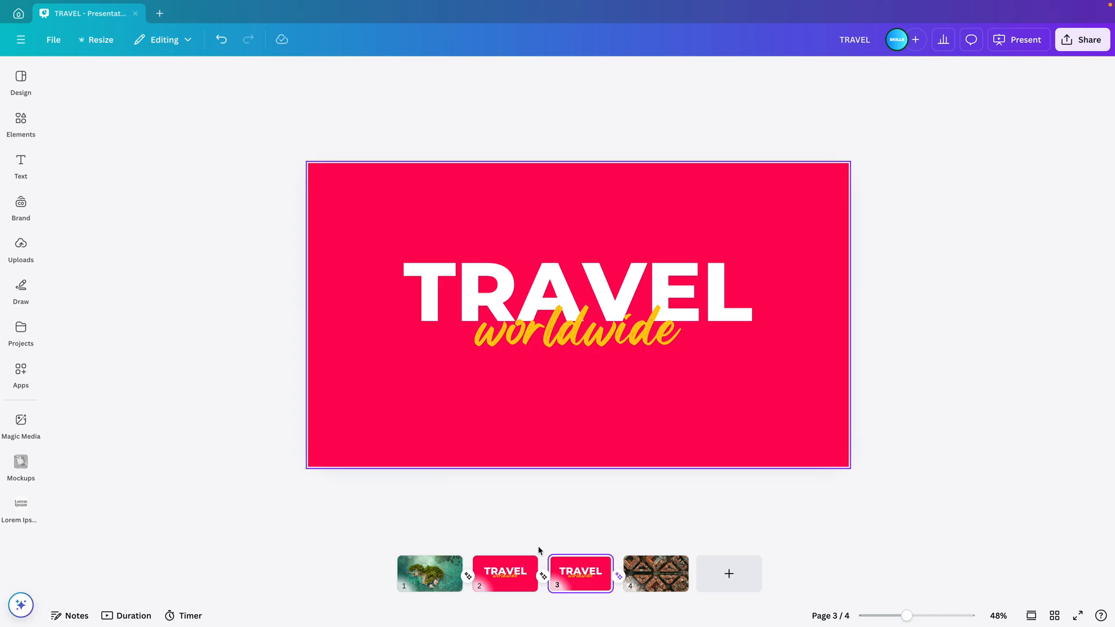
click(661, 562)
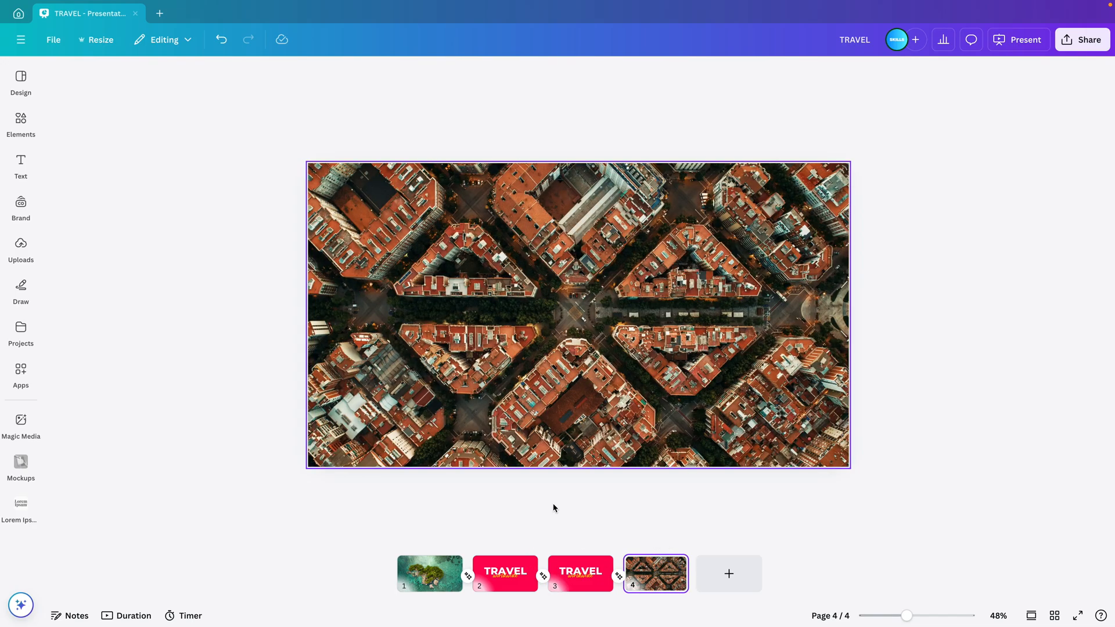
click(444, 566)
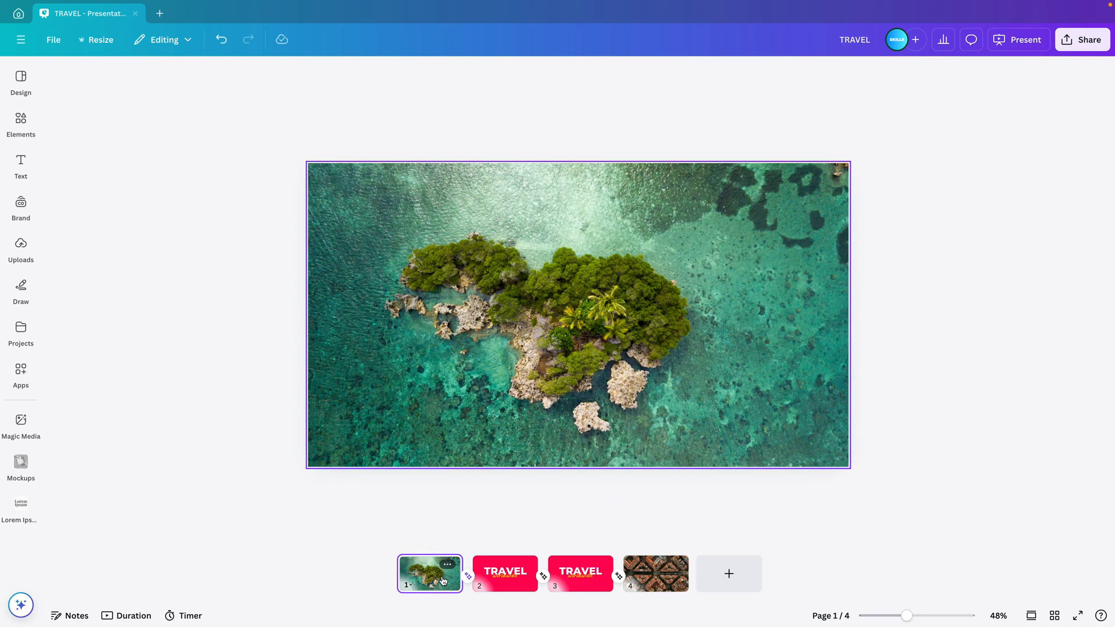
click(1077, 613)
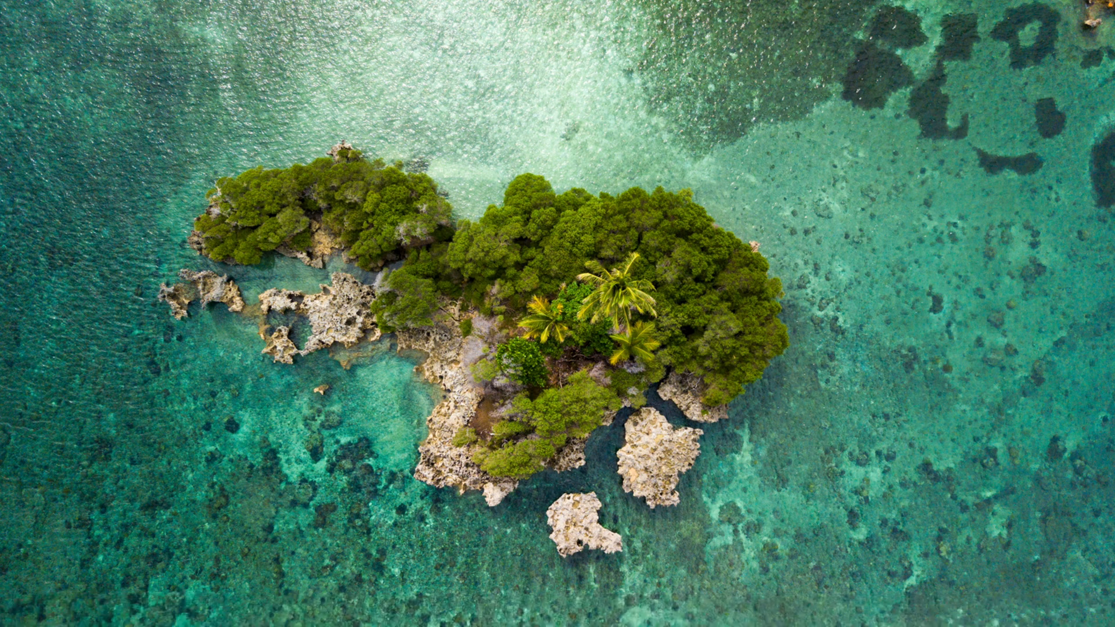
key(Right)
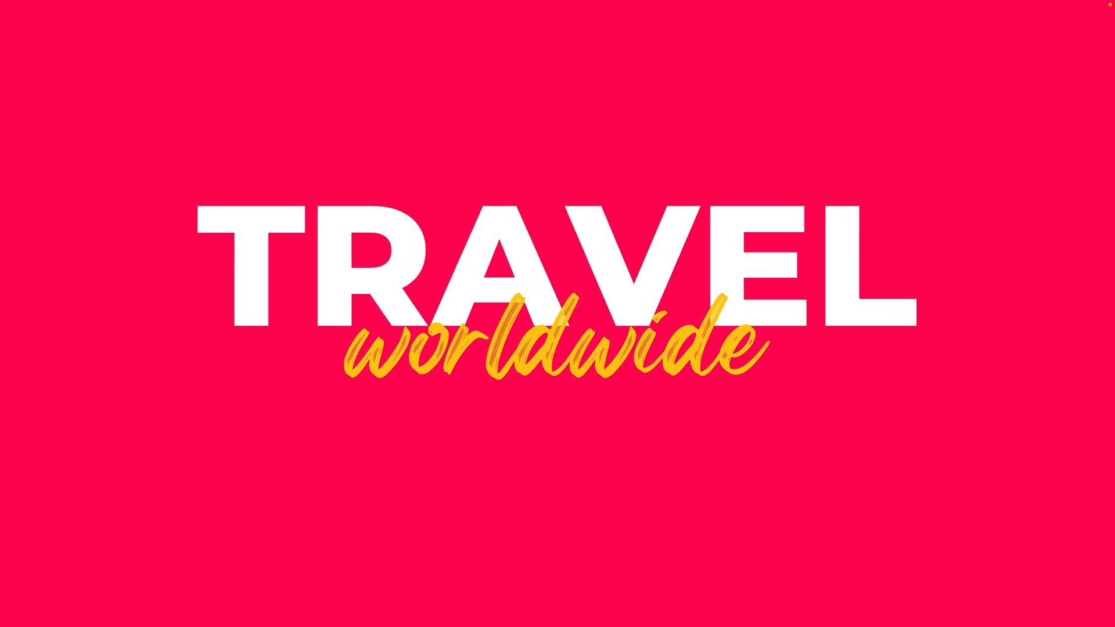
key(Right)
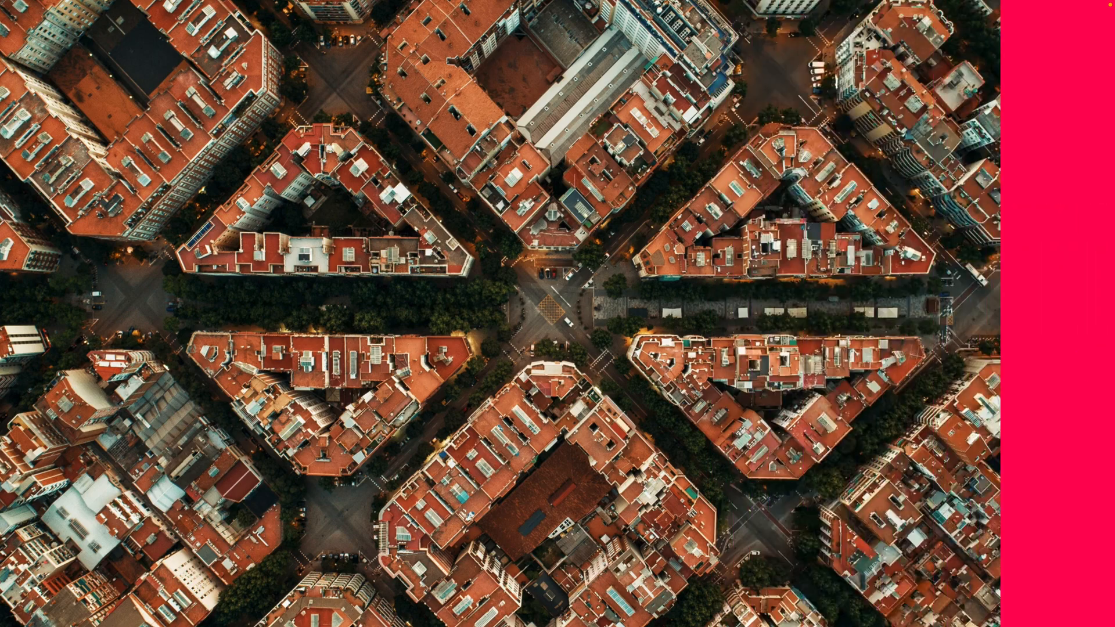